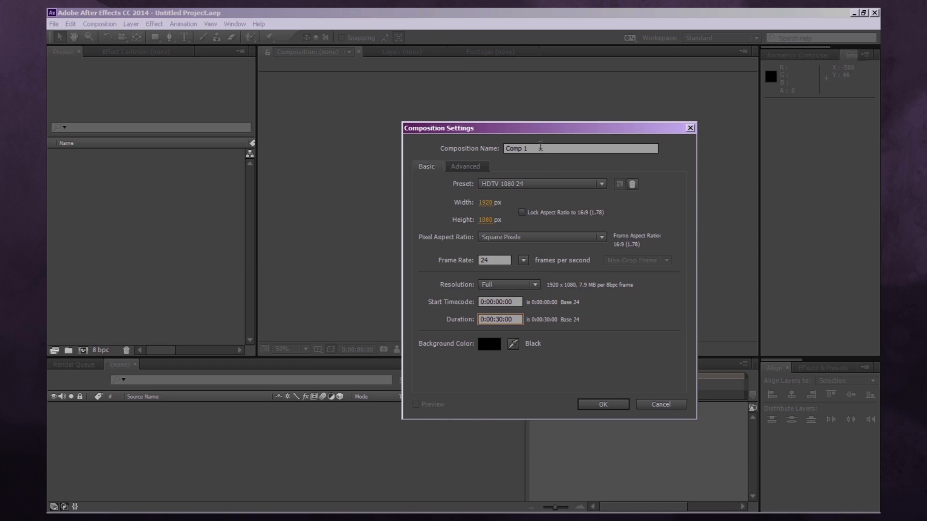
Step: Name the new composition MainComp and create it with the current settings
{"action": "left_click_drag", "start_coordinate": [540, 147], "coordinate": [485, 152]}
{"action": "right_click", "coordinate": [485, 152]}
{"action": "left_click", "coordinate": [426, 168]}
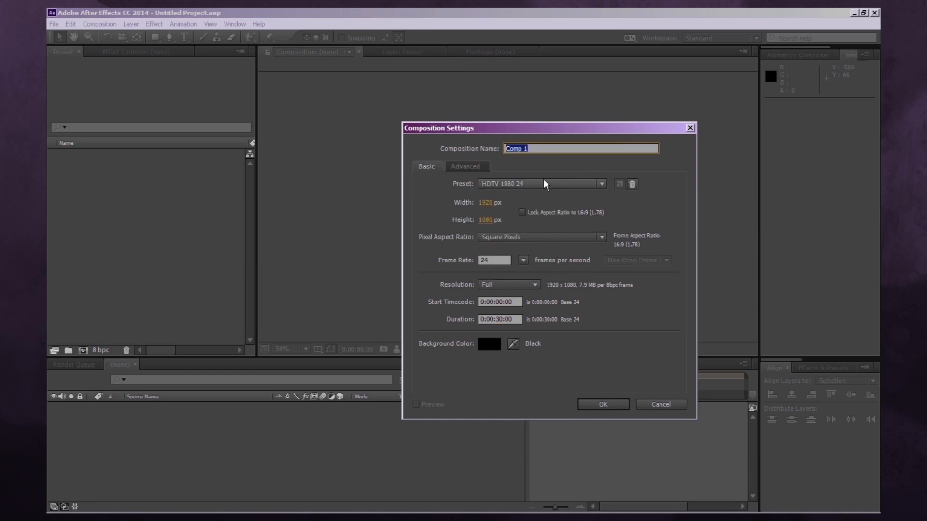
{"action": "type", "text": "MainComp"}
{"action": "key", "text": "Return"}
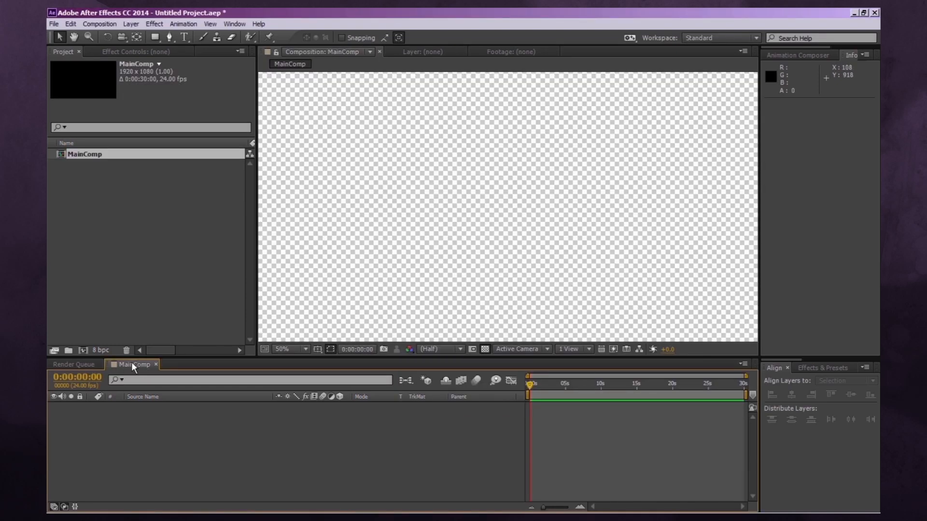
{"action": "scroll", "coordinate": [547, 210], "scroll_direction": "down", "scroll_amount": 2}
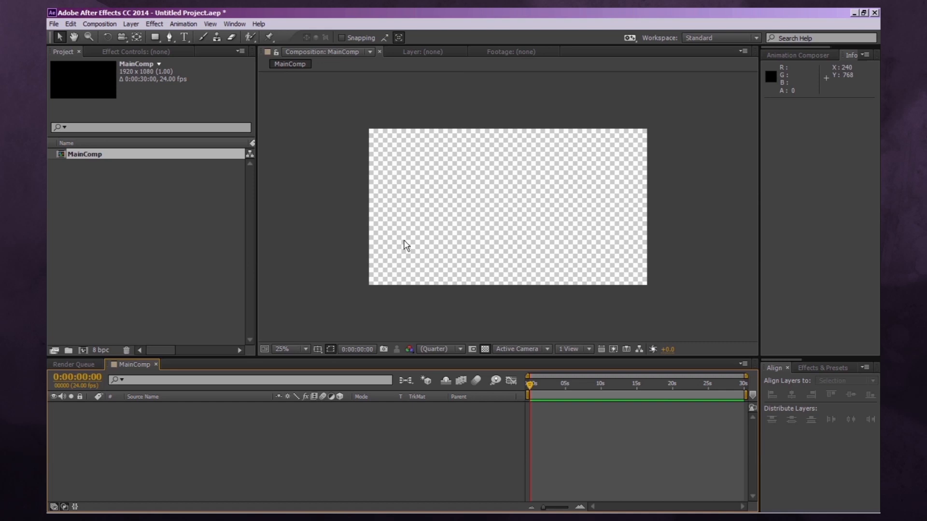
Step: Switch to Manga Studio EX and view the head layer of StickOrig in place of the leg layer
{"action": "left_click", "coordinate": [270, 517]}
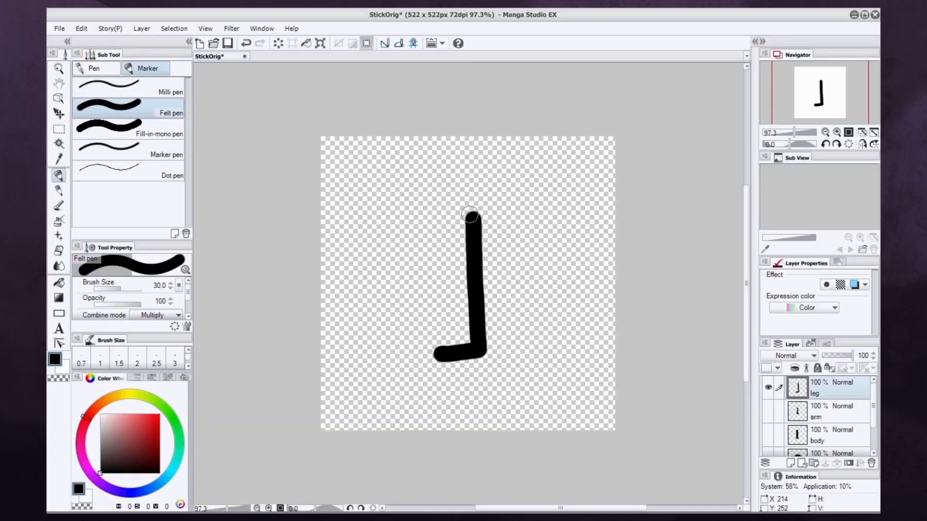
{"action": "scroll", "coordinate": [819, 420], "scroll_direction": "down", "scroll_amount": 1}
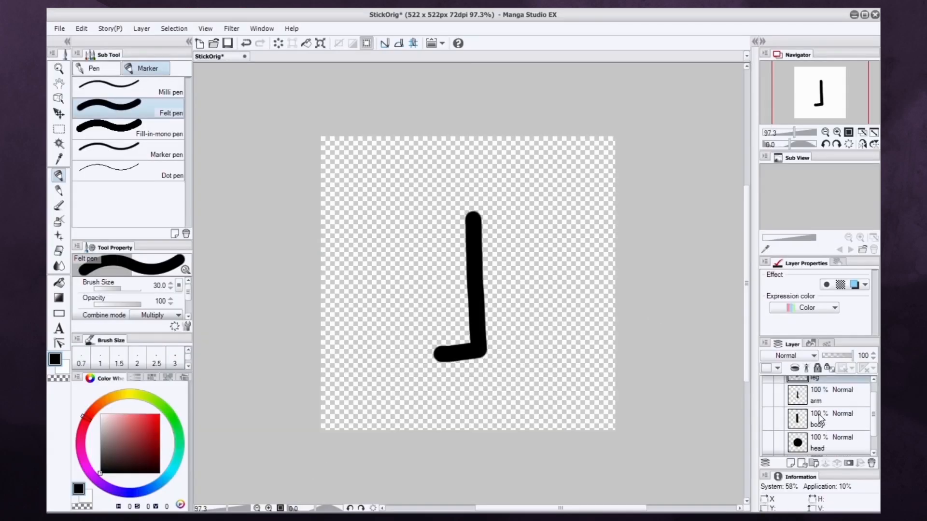
{"action": "scroll", "coordinate": [776, 384], "scroll_direction": "up", "scroll_amount": 1}
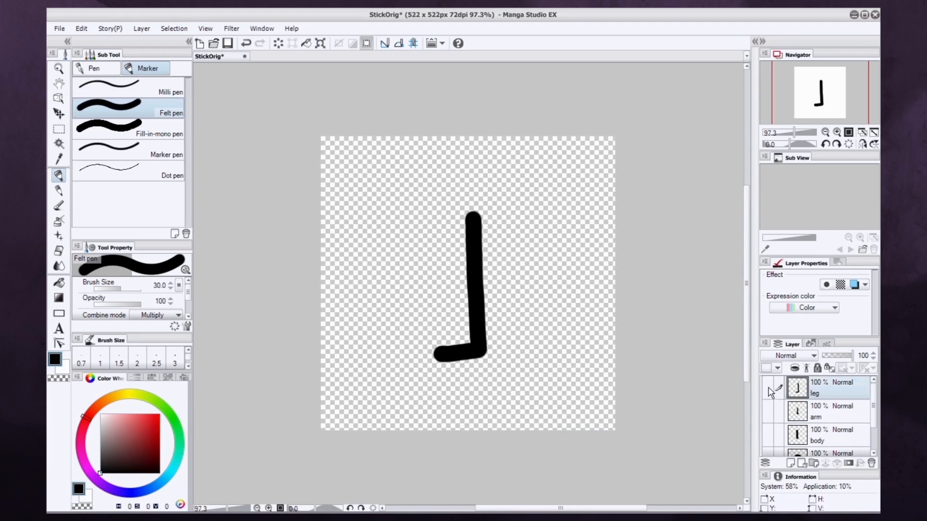
{"action": "left_click", "coordinate": [771, 392]}
{"action": "scroll", "coordinate": [775, 405], "scroll_direction": "down", "scroll_amount": 1}
{"action": "left_click", "coordinate": [782, 430]}
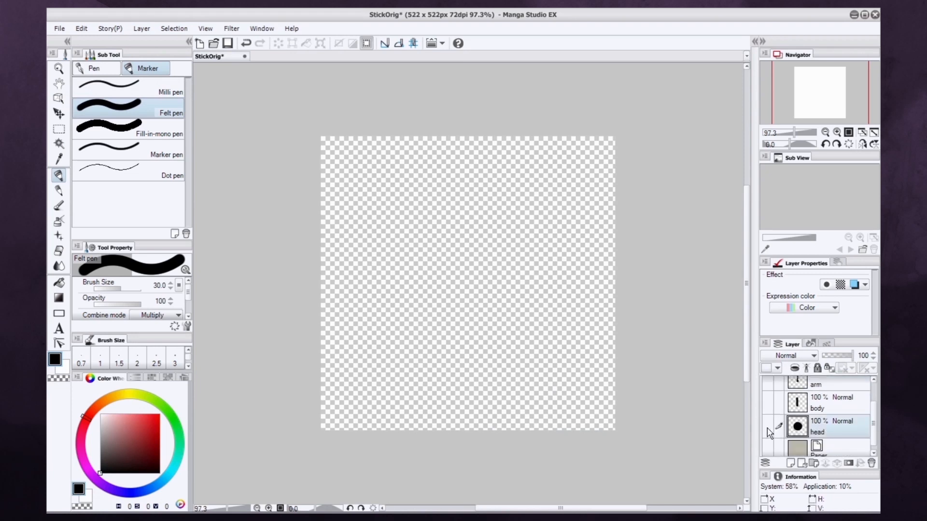
{"action": "left_click", "coordinate": [768, 427]}
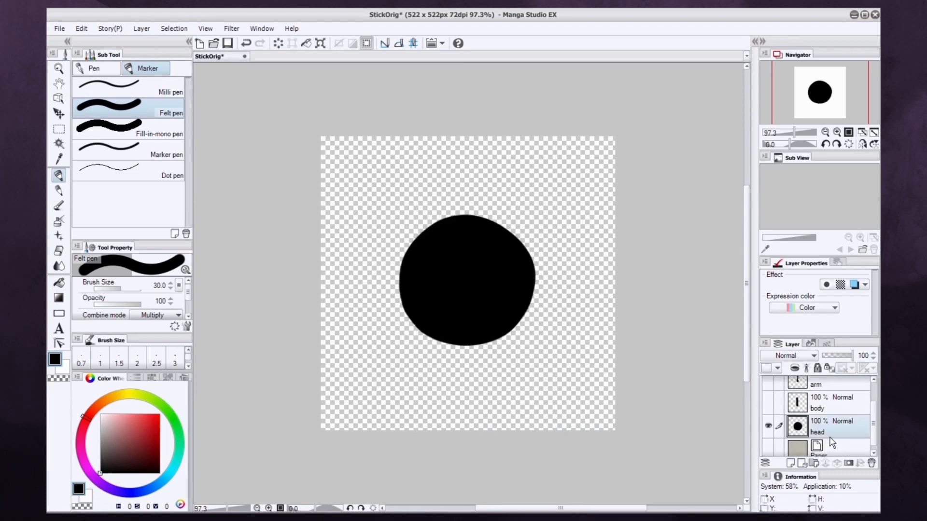
Step: Inspect the separate body, arm and leg layers of the stick figure by toggling their visibility
{"action": "left_click", "coordinate": [809, 410]}
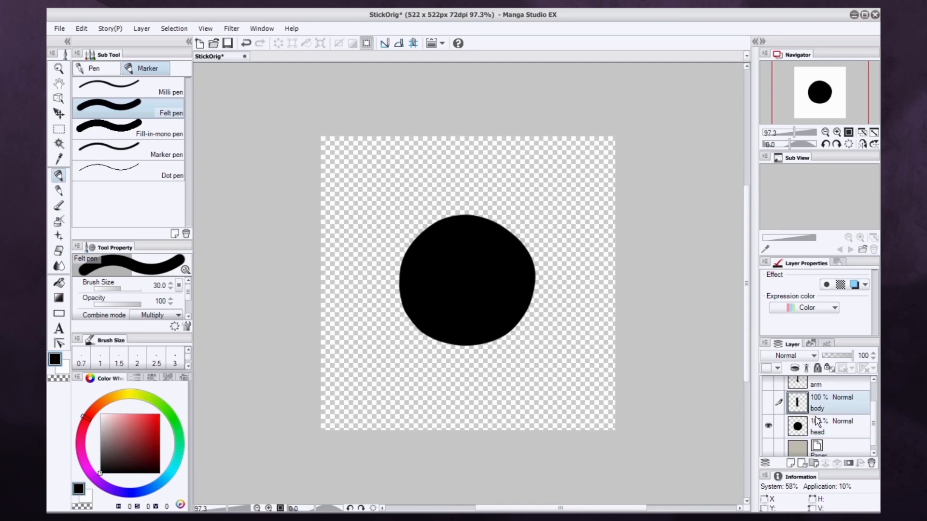
{"action": "scroll", "coordinate": [807, 415], "scroll_direction": "up", "scroll_amount": 2}
{"action": "scroll", "coordinate": [805, 418], "scroll_direction": "down", "scroll_amount": 2}
{"action": "left_click", "coordinate": [805, 427]}
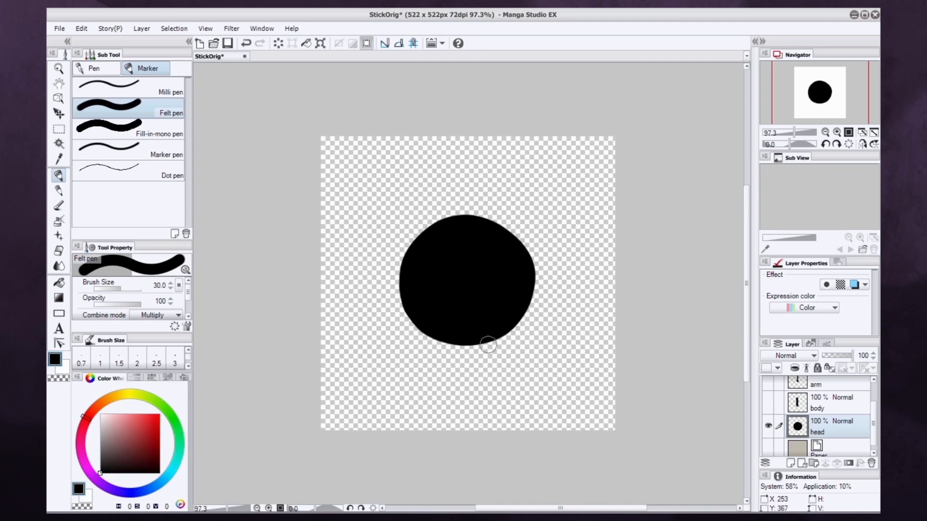
{"action": "left_click", "coordinate": [768, 425]}
{"action": "left_click", "coordinate": [768, 401]}
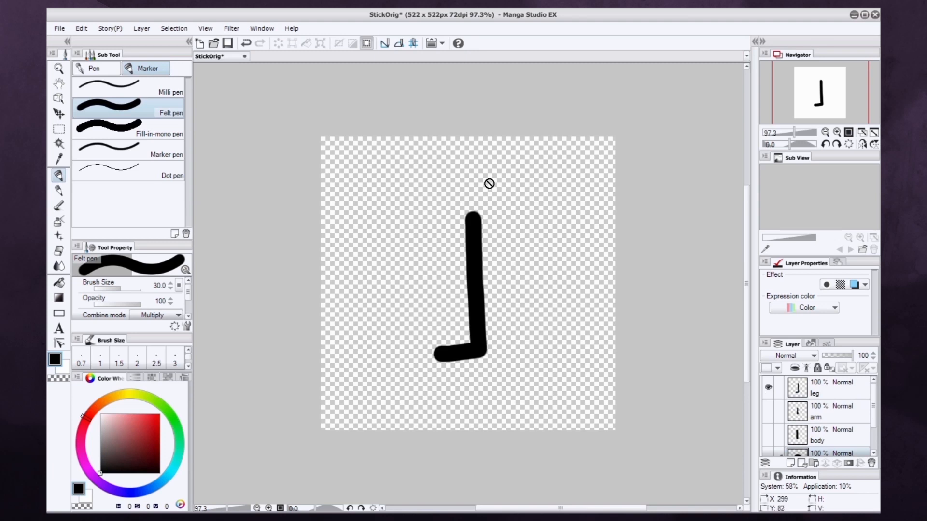
{"action": "left_click", "coordinate": [768, 387]}
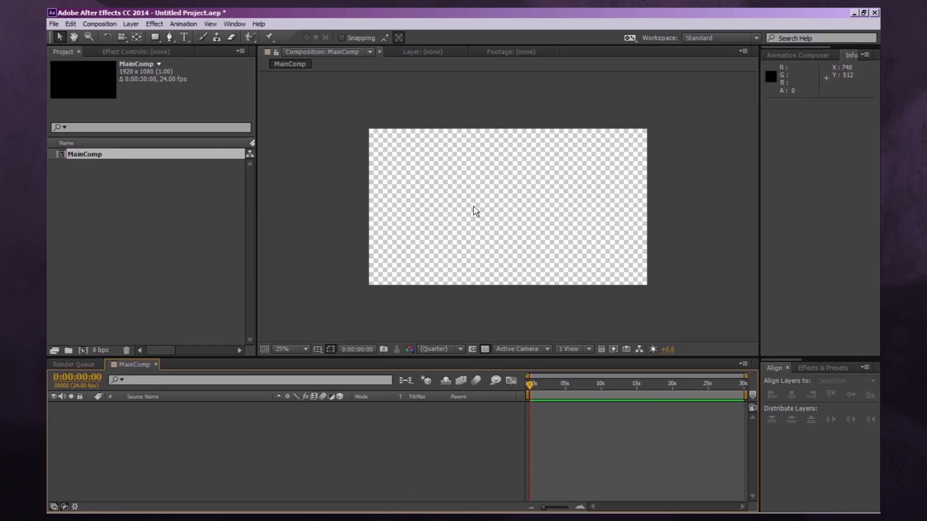
Step: Switch back to After Effects and import StickArm.png, StickBody.png, StickHead.png and StickLeg.png as footage
{"action": "left_click", "coordinate": [55, 24]}
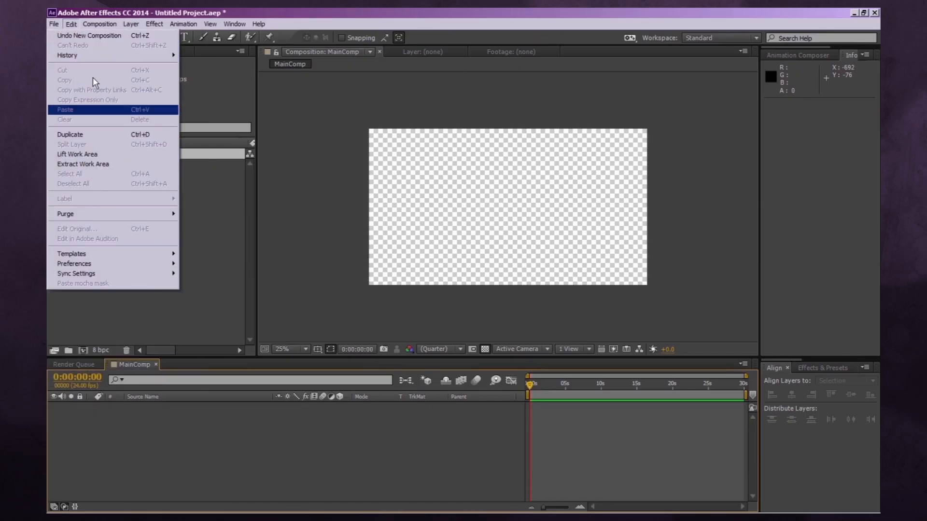
{"action": "mouse_move", "coordinate": [92, 145]}
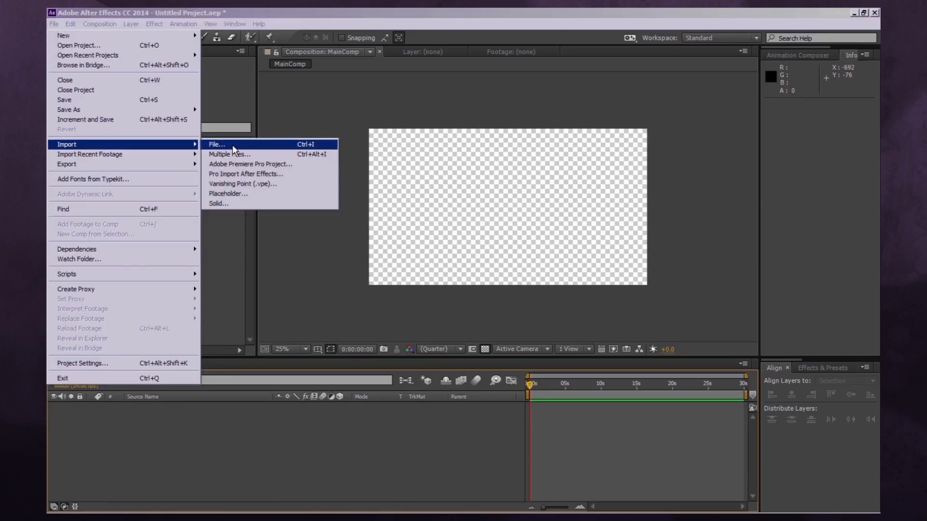
{"action": "left_click", "coordinate": [233, 145]}
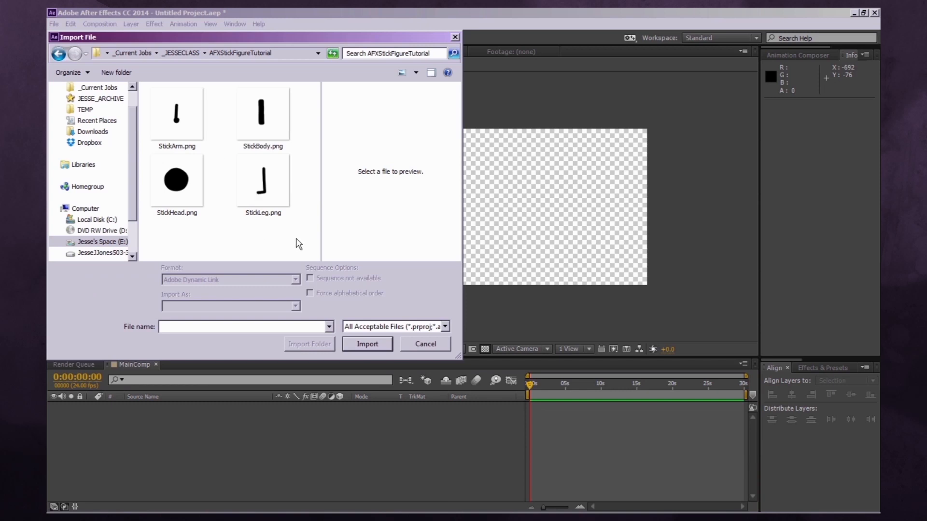
{"action": "left_click_drag", "start_coordinate": [296, 239], "coordinate": [173, 100]}
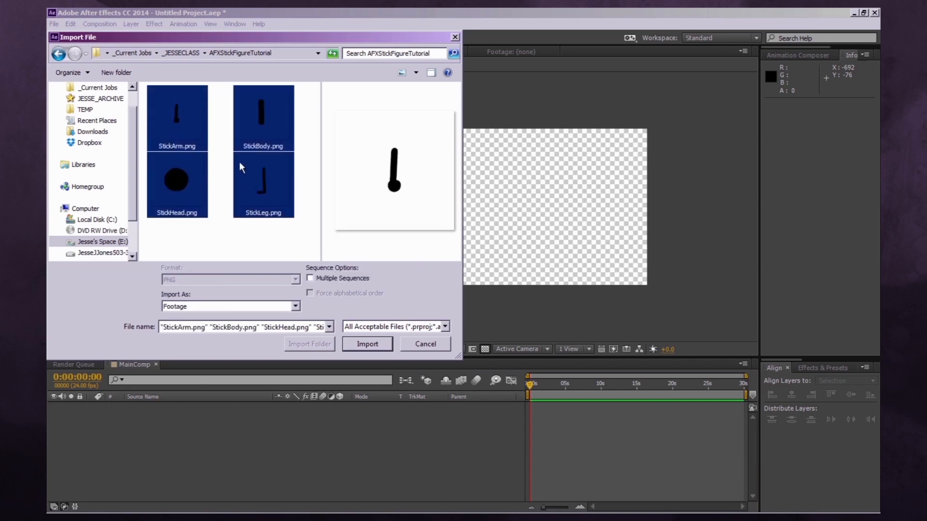
{"action": "left_click", "coordinate": [367, 343]}
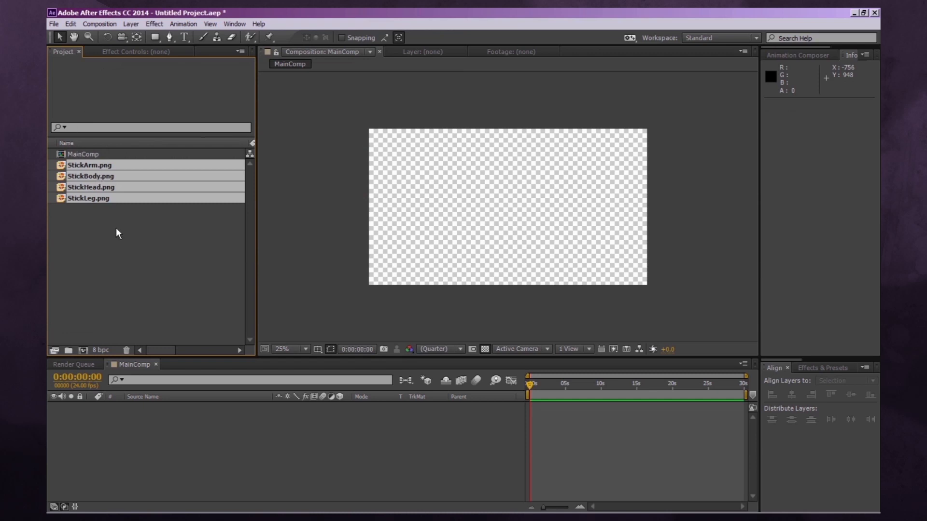
{"action": "left_click", "coordinate": [126, 248]}
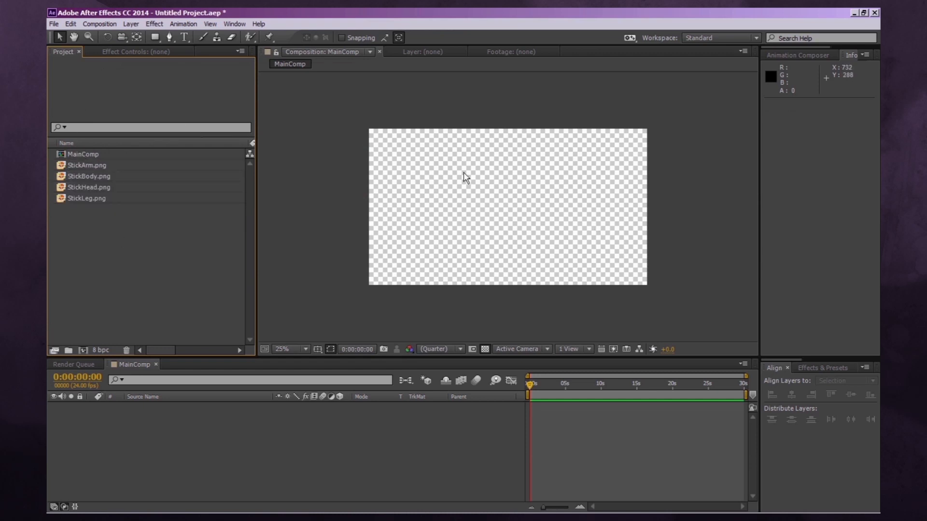
Step: Add the four imported stick figure images to MainComp as layers
{"action": "left_click_drag", "start_coordinate": [145, 247], "coordinate": [130, 367]}
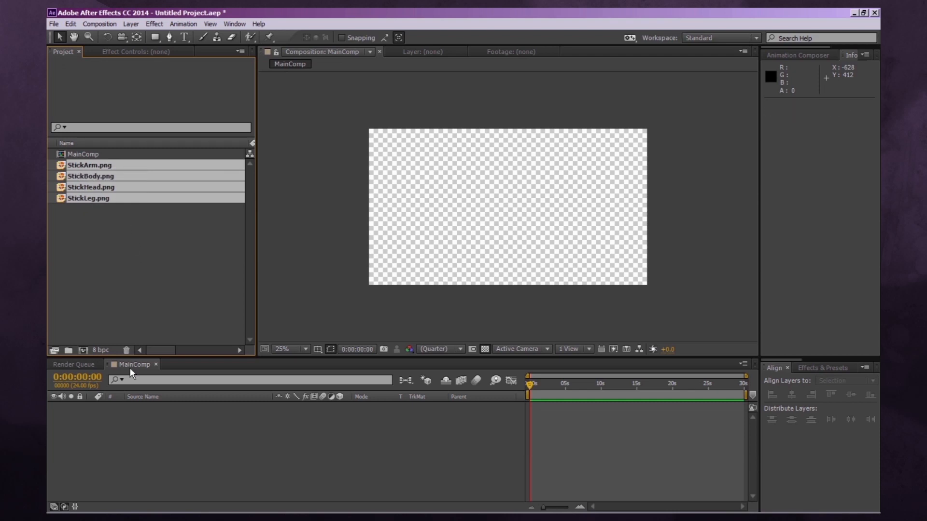
{"action": "left_click_drag", "start_coordinate": [141, 406], "coordinate": [178, 409]}
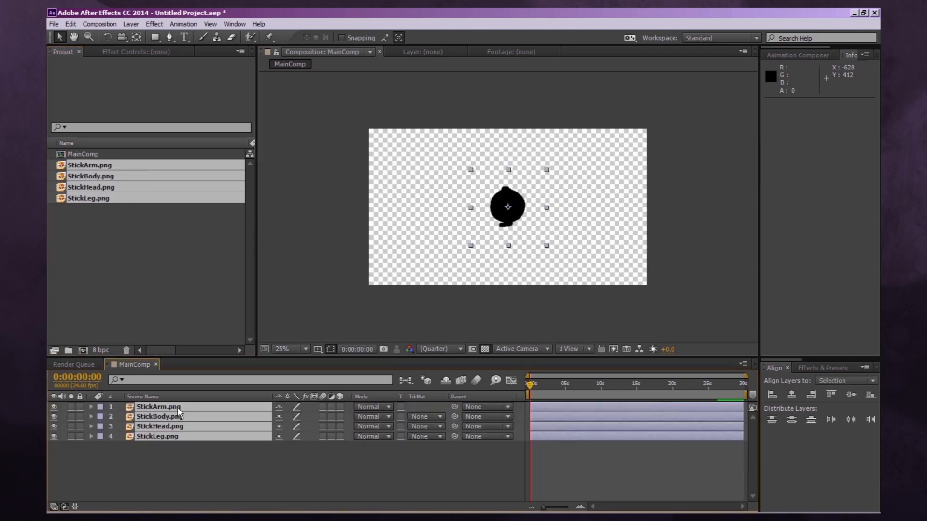
{"action": "left_click", "coordinate": [167, 441]}
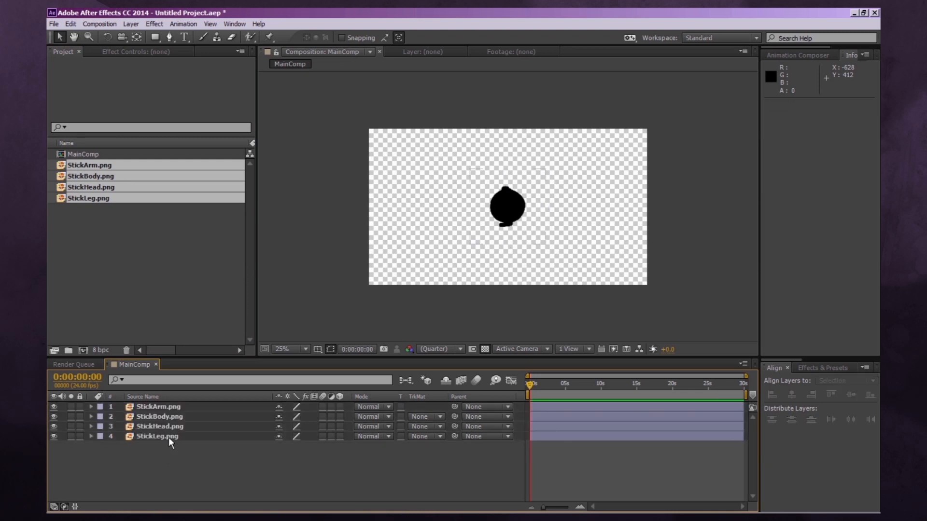
{"action": "left_click", "coordinate": [174, 437]}
{"action": "left_click", "coordinate": [161, 410]}
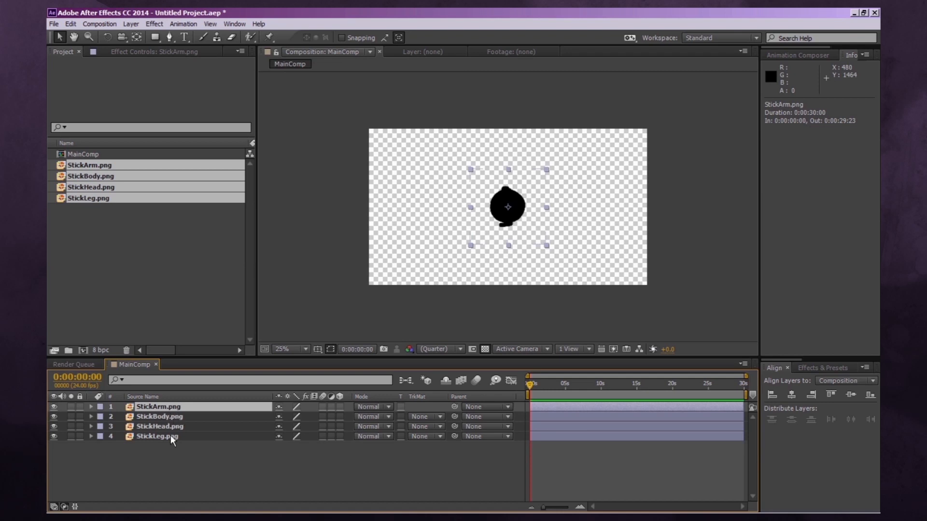
Step: Bring StickHead.png to the top of the MainComp layer stack and raise it above the body
{"action": "double_click", "coordinate": [177, 426]}
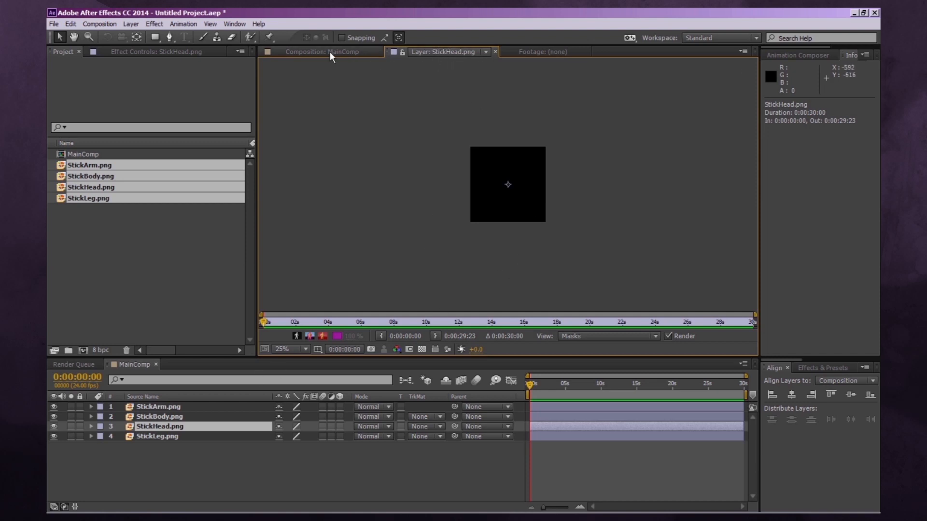
{"action": "left_click", "coordinate": [289, 54]}
{"action": "key", "text": "ctrl+shift+]"}
{"action": "key", "text": "shift+Up"}
{"action": "key", "text": "shift+Up"}
{"action": "key", "text": "shift+Up"}
{"action": "key", "text": "shift+Up"}
{"action": "key", "text": "shift+Up"}
{"action": "key", "text": "shift+Up"}
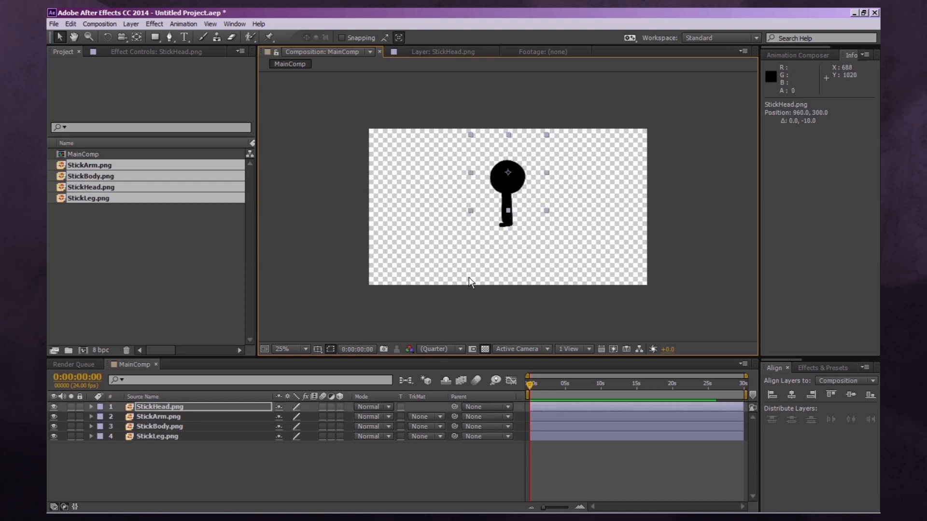
Step: Move the StickArm.png layer beside the body to position 1080, 540
{"action": "left_click", "coordinate": [147, 416]}
{"action": "key", "text": "shift+Down"}
{"action": "key", "text": "shift+Down"}
{"action": "key", "text": "shift+Down"}
{"action": "key", "text": "shift+Down"}
{"action": "key", "text": "shift+Right"}
{"action": "key", "text": "shift+Right"}
{"action": "key", "text": "shift+Right"}
{"action": "key", "text": "shift+Right"}
{"action": "key", "text": "shift+Right"}
{"action": "key", "text": "shift+Right"}
{"action": "key", "text": "shift+Right"}
{"action": "key", "text": "shift+Right"}
{"action": "key", "text": "shift+Right"}
{"action": "key", "text": "shift+Right"}
{"action": "key", "text": "shift+Right"}
{"action": "key", "text": "shift+Right"}
{"action": "key", "text": "shift+Up"}
{"action": "key", "text": "shift+Up"}
{"action": "key", "text": "shift+Up"}
{"action": "key", "text": "shift+Up"}
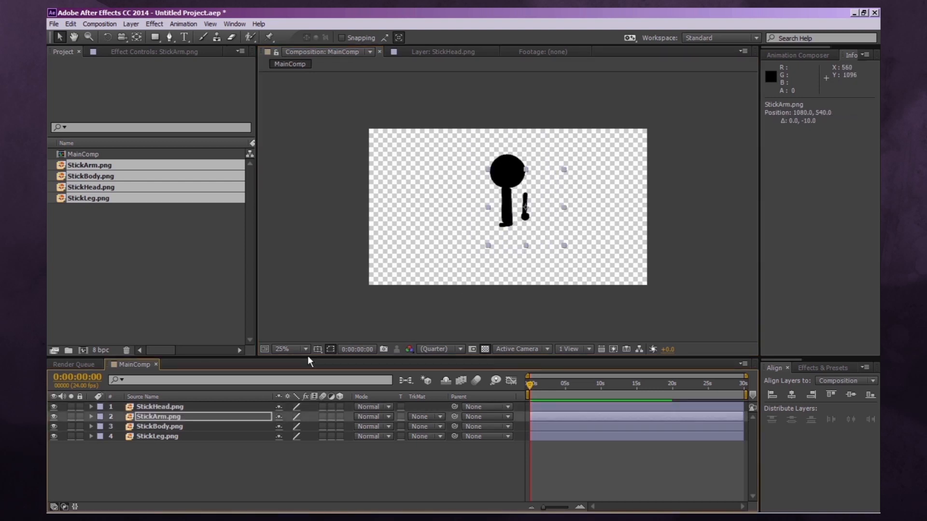
Step: Nudge the StickBody.png layer up toward the head
{"action": "left_click", "coordinate": [159, 427]}
{"action": "key", "text": "shift+Up"}
{"action": "key", "text": "shift+Up"}
{"action": "key", "text": "shift+Up"}
{"action": "key", "text": "shift+Up"}
Step: Lower the StickLeg.png layer beneath the body to position 960, 700
{"action": "key", "text": "ctrl+Down"}
{"action": "key", "text": "shift+Down"}
{"action": "key", "text": "shift+Down"}
{"action": "key", "text": "shift+Down"}
{"action": "key", "text": "shift+Down"}
{"action": "key", "text": "shift+Down"}
{"action": "key", "text": "shift+Down"}
{"action": "key", "text": "shift+Down"}
{"action": "key", "text": "shift+Down"}
{"action": "key", "text": "shift+Down"}
{"action": "key", "text": "shift+Down"}
{"action": "key", "text": "shift+Down"}
{"action": "key", "text": "shift+Down"}
{"action": "key", "text": "shift+Down"}
{"action": "key", "text": "shift+Down"}
{"action": "key", "text": "shift+Down"}
{"action": "key", "text": "shift+Down"}
{"action": "key", "text": "shift+Down"}
{"action": "key", "text": "shift+Down"}
{"action": "key", "text": "shift+Down"}
{"action": "key", "text": "shift+Down"}
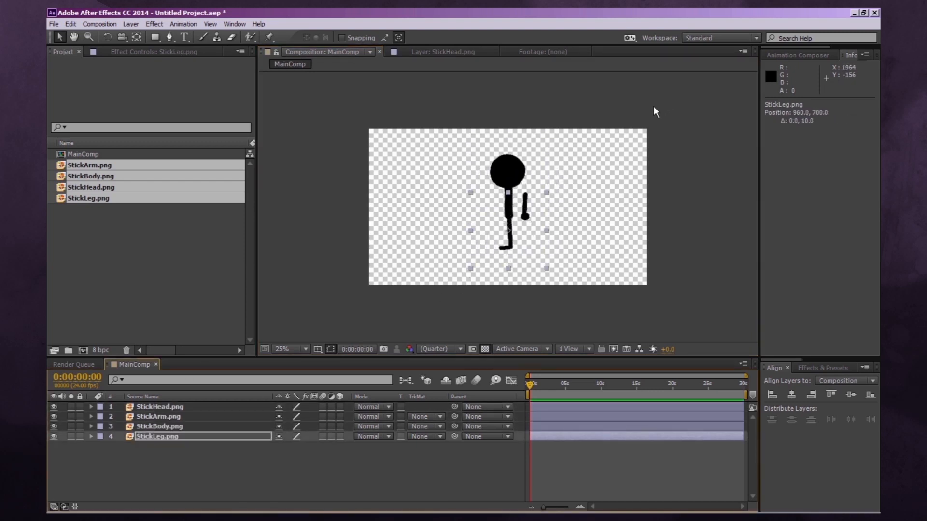
Step: Rename the StickArm.png layer as StickArmF and duplicate it
{"action": "right_click", "coordinate": [176, 416]}
{"action": "left_click", "coordinate": [186, 410]}
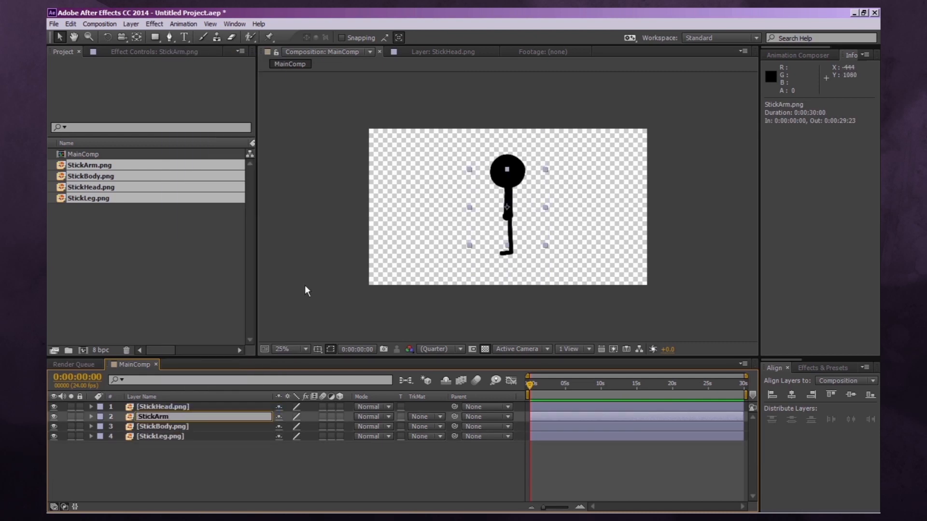
{"action": "type", "text": "StickArmF"}
{"action": "key", "text": "Return"}
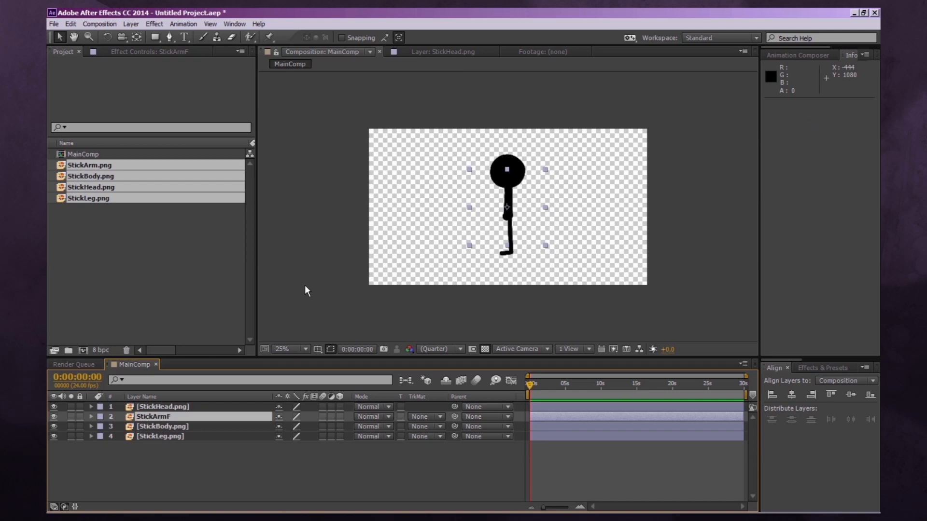
{"action": "key", "text": "ctrl+d"}
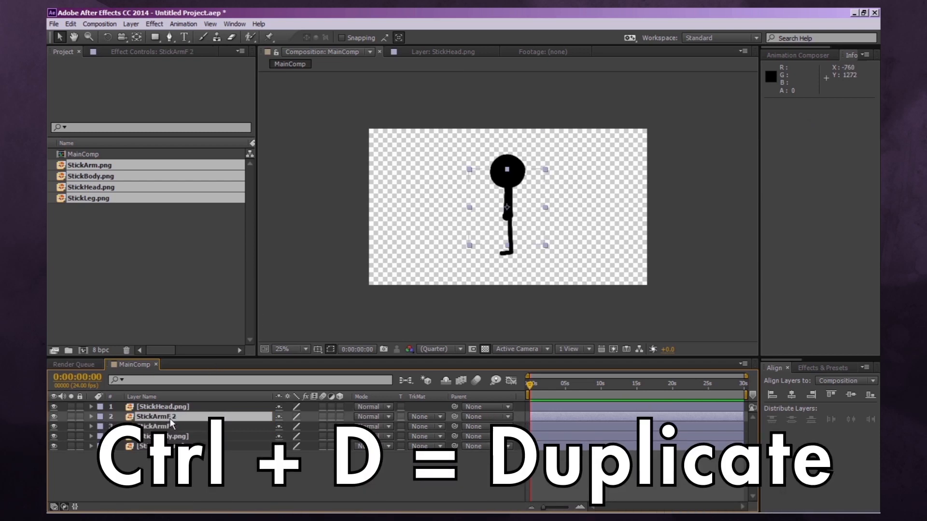
Step: Move the duplicated arm layer below StickBody.png and rename it as StickArmB
{"action": "mouse_move", "coordinate": [171, 418]}
{"action": "left_mouse_down"}
{"action": "mouse_move", "coordinate": [175, 440]}
{"action": "mouse_move", "coordinate": [168, 431]}
{"action": "left_mouse_up"}
{"action": "right_click", "coordinate": [172, 432]}
{"action": "left_click", "coordinate": [203, 482]}
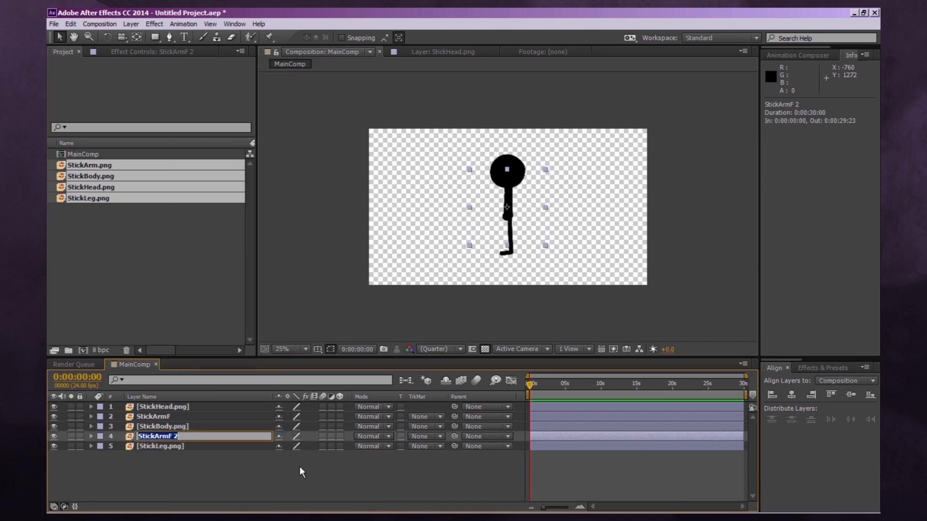
{"action": "key", "text": "Right"}
{"action": "key", "text": "BackSpace"}
{"action": "key", "text": "BackSpace"}
{"action": "key", "text": "BackSpace"}
{"action": "type", "text": "B"}
{"action": "key", "text": "Return"}
Step: Rename the StickLeg.png layer as StickLegF and duplicate it as StickLegB
{"action": "right_click", "coordinate": [153, 445]}
{"action": "left_click", "coordinate": [165, 442]}
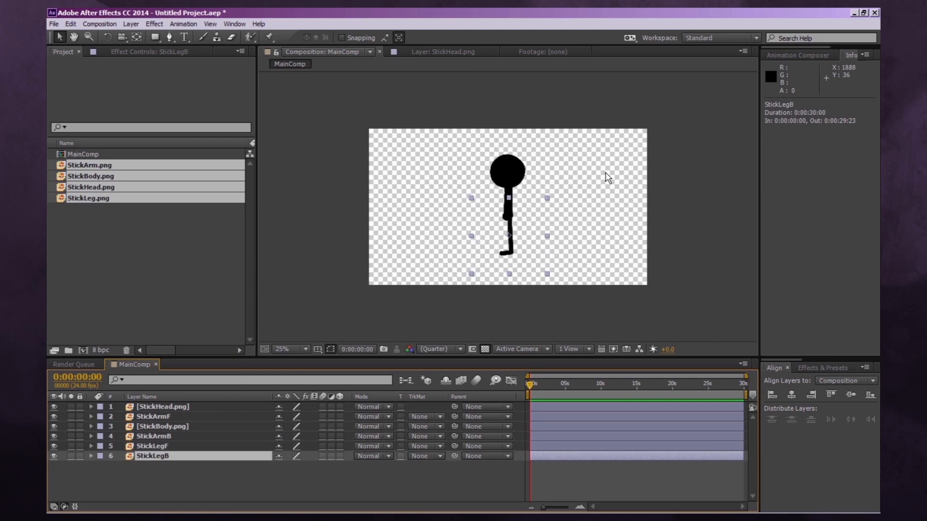
Step: Offset the StickLegB layer slightly up and to the left of the front leg
{"action": "key", "text": "period"}
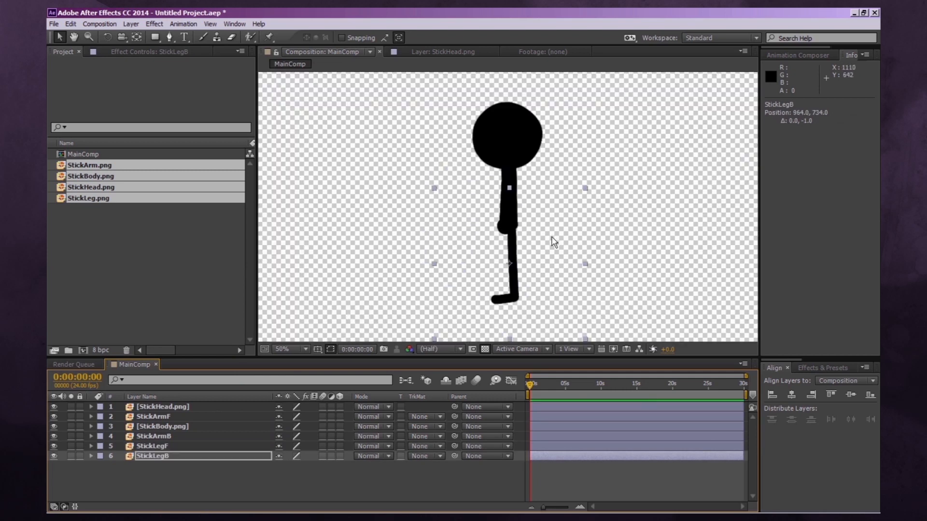
{"action": "key", "text": "Up"}
{"action": "key", "text": "shift+Left"}
{"action": "key", "text": "shift+Up"}
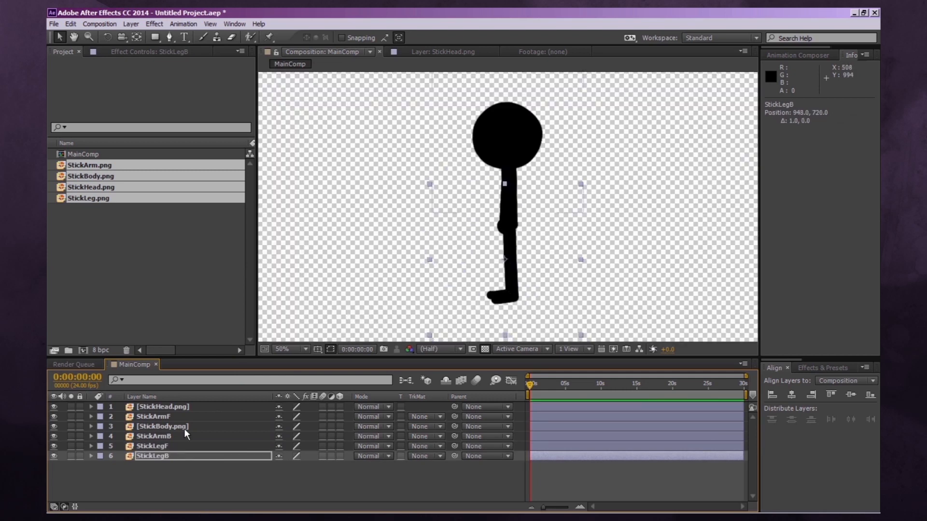
Step: Apply a Hue/Saturation effect to the StickLegB layer and raise its Master Lightness to 31
{"action": "left_click", "coordinate": [155, 455]}
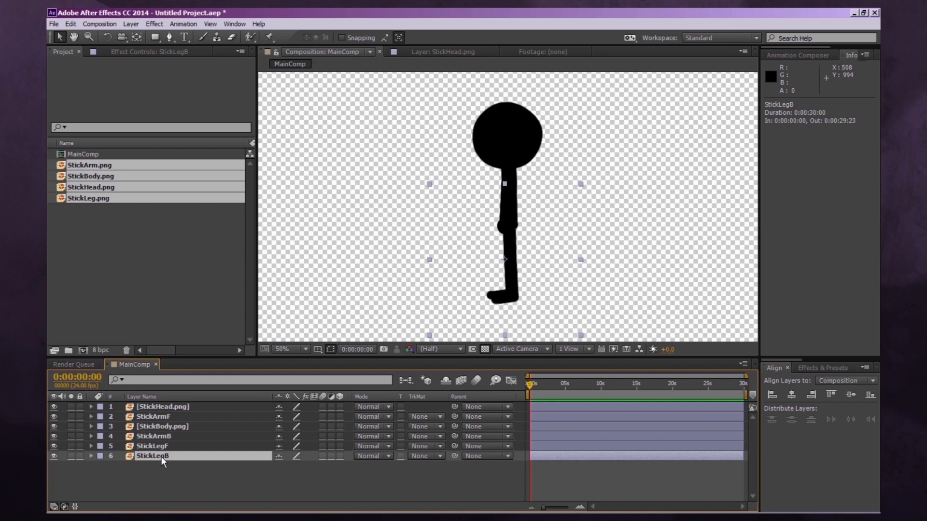
{"action": "left_click", "coordinate": [150, 23]}
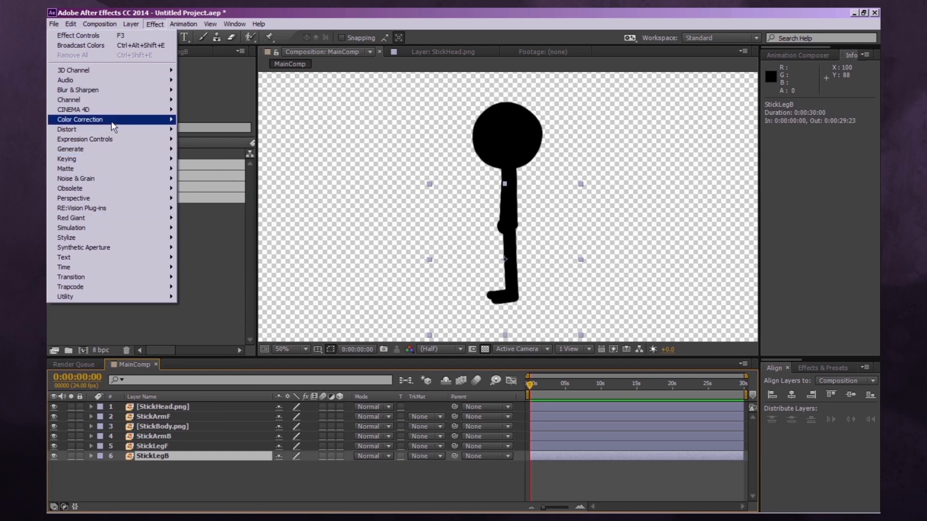
{"action": "mouse_move", "coordinate": [111, 120]}
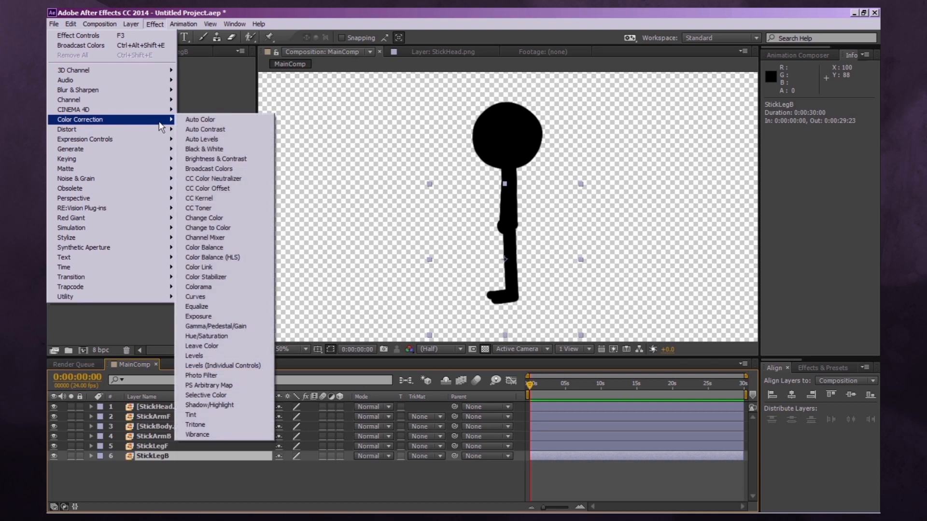
{"action": "left_click", "coordinate": [204, 335]}
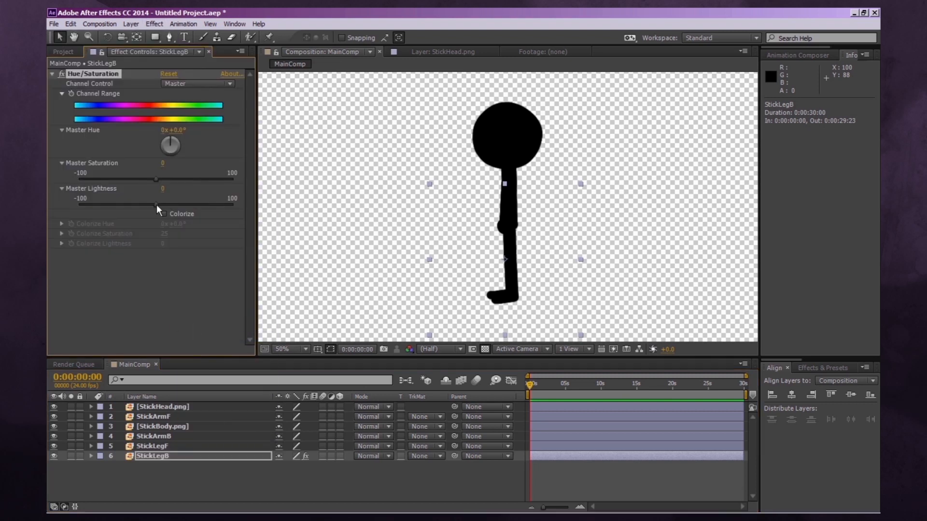
{"action": "left_click_drag", "start_coordinate": [156, 204], "coordinate": [181, 204]}
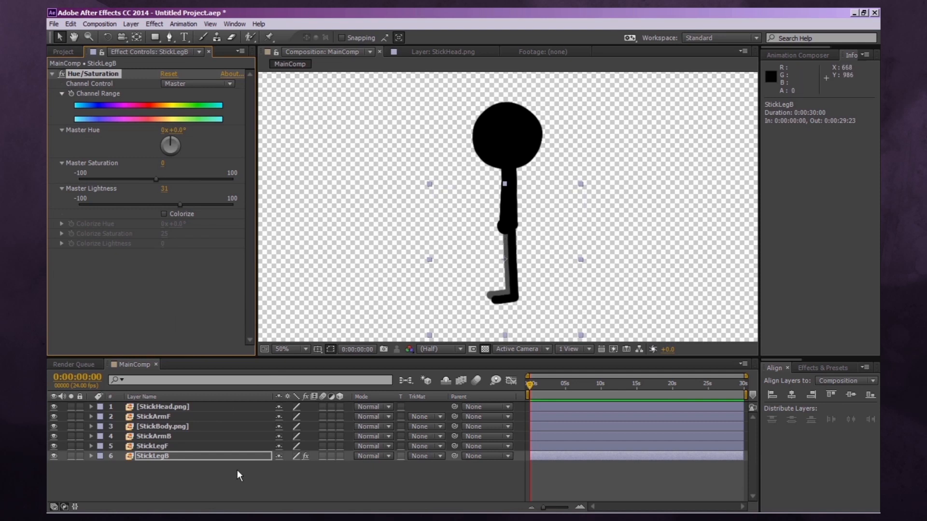
Step: Copy the Hue/Saturation effect from StickLegB and paste it onto the StickArmB layer
{"action": "left_click", "coordinate": [169, 418]}
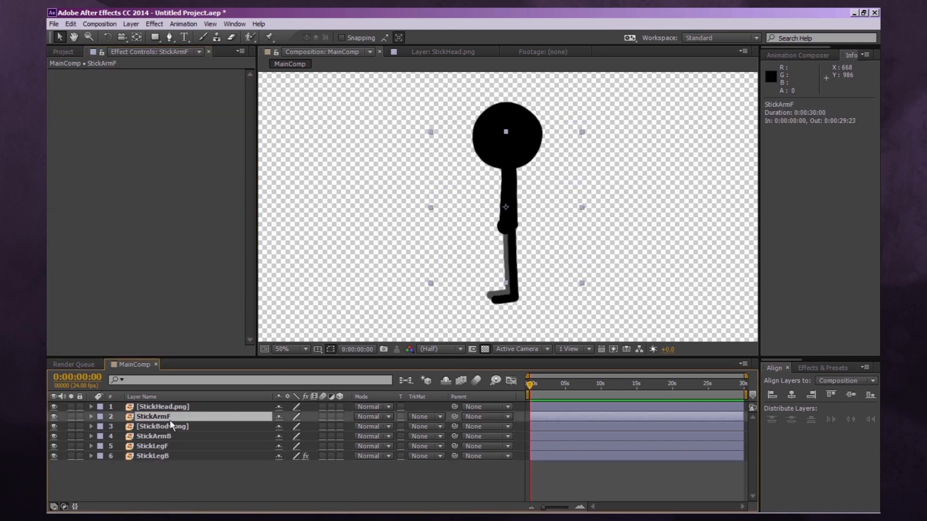
{"action": "left_click", "coordinate": [165, 437]}
{"action": "left_click", "coordinate": [162, 457]}
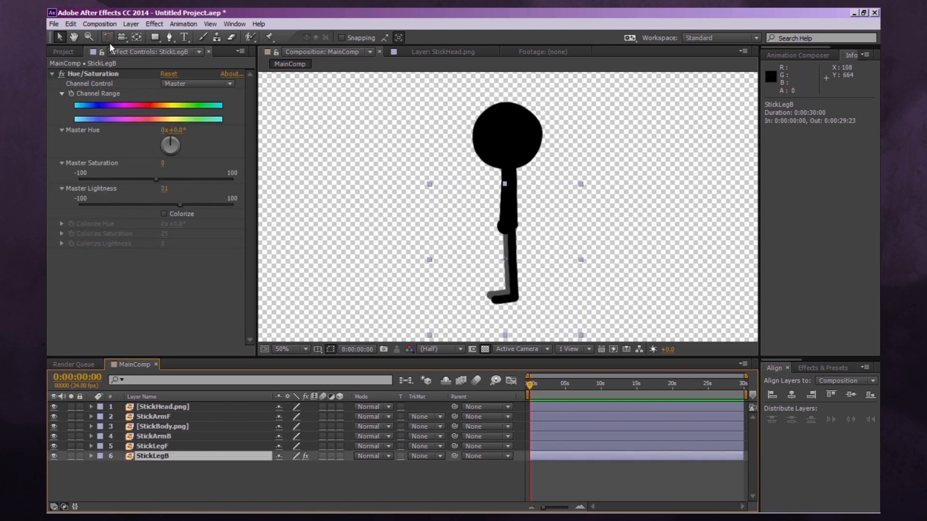
{"action": "left_click", "coordinate": [67, 51]}
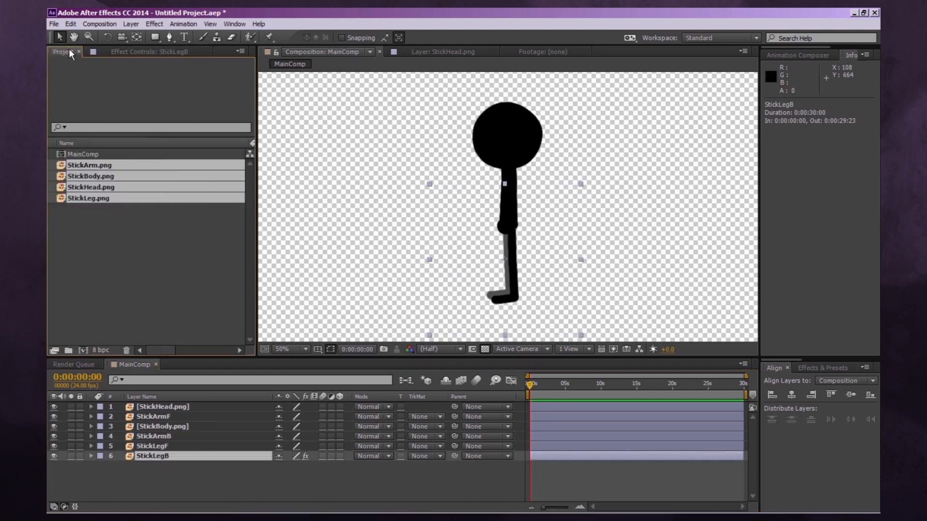
{"action": "left_click", "coordinate": [104, 237]}
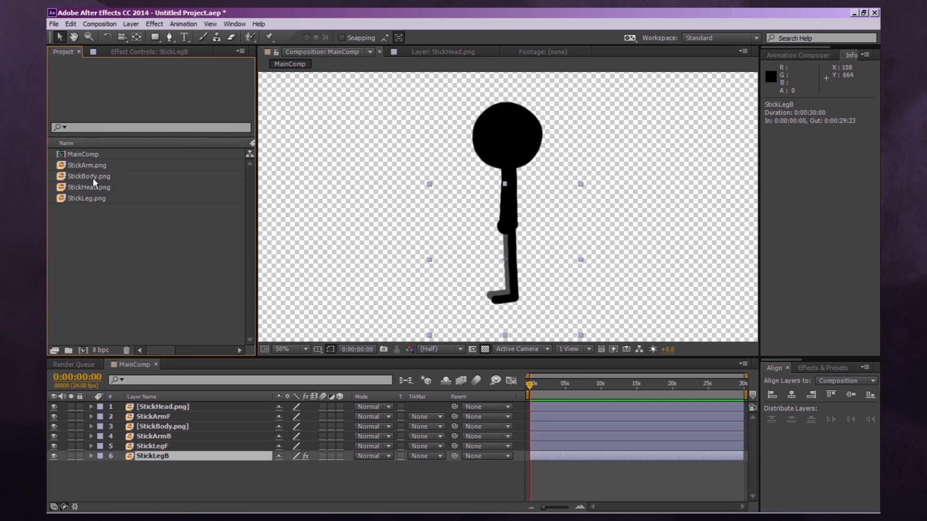
{"action": "left_click", "coordinate": [145, 52]}
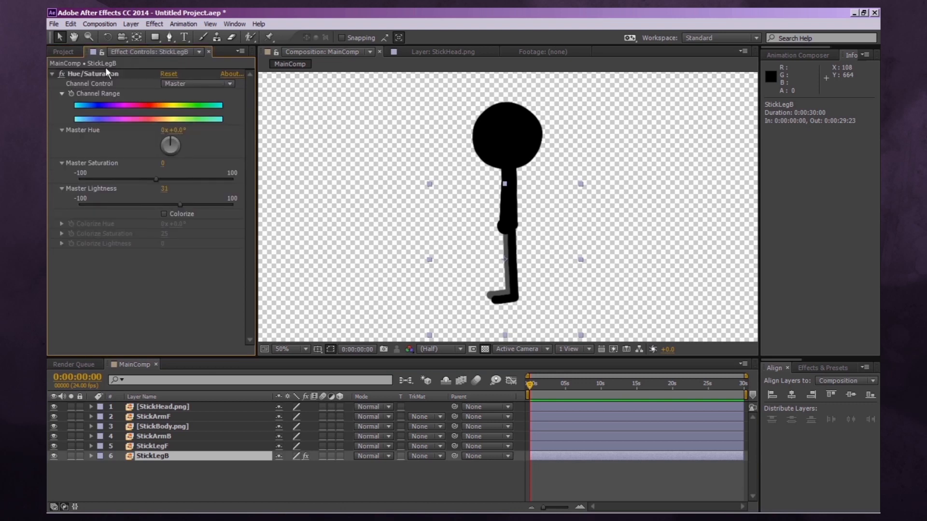
{"action": "left_click", "coordinate": [80, 74]}
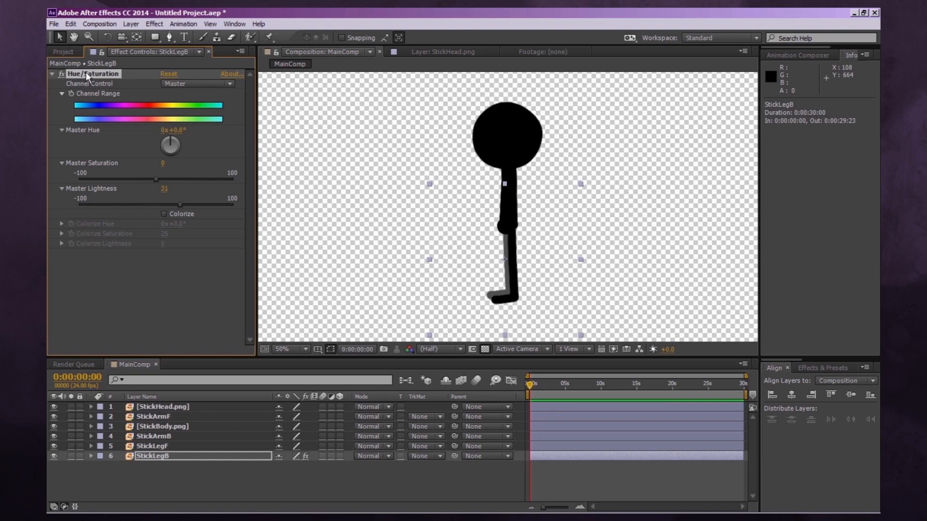
{"action": "key", "text": "ctrl+c"}
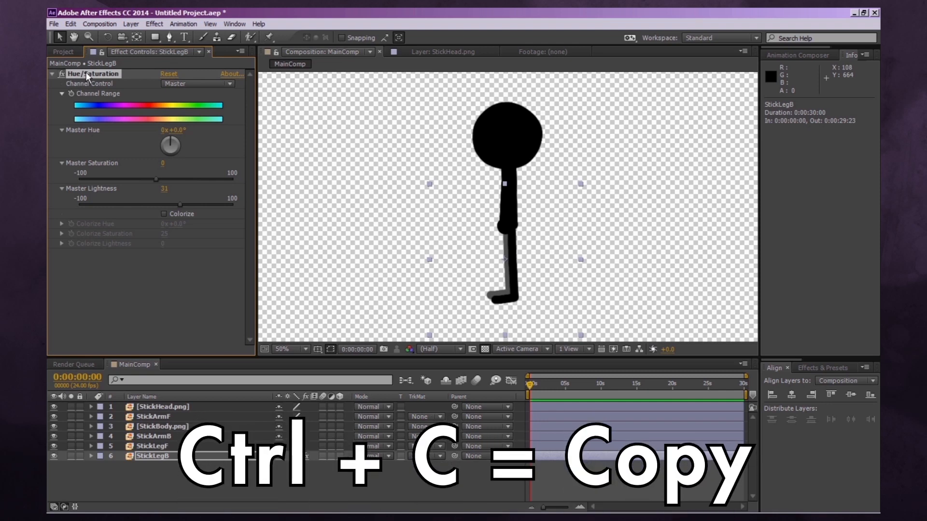
{"action": "left_click", "coordinate": [156, 437]}
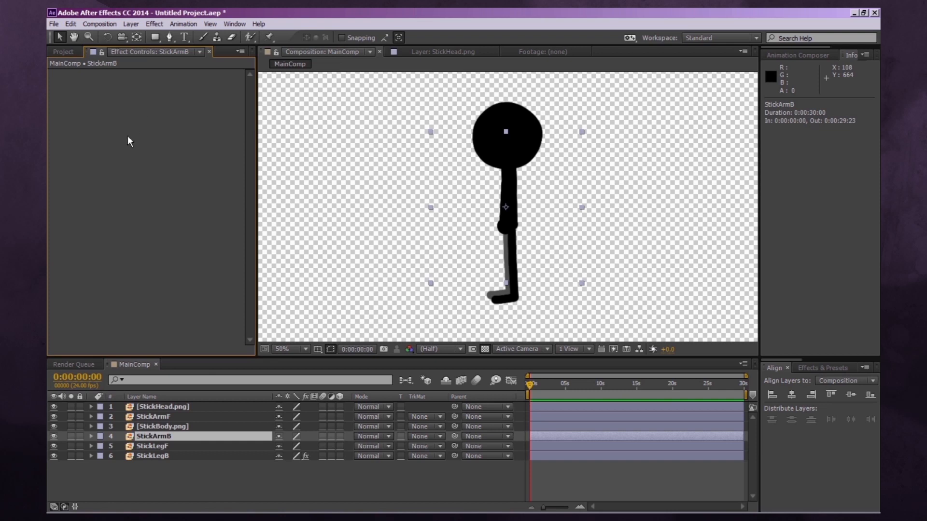
{"action": "key", "text": "ctrl+v"}
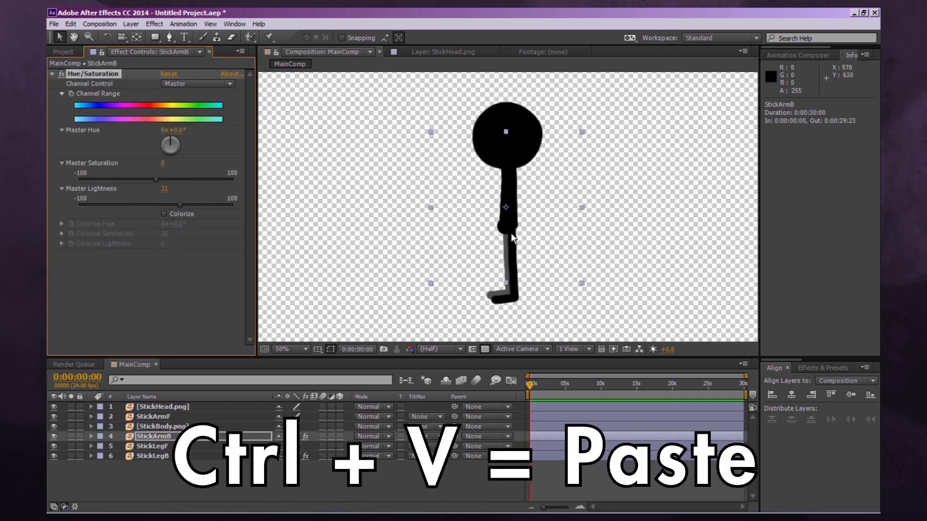
{"action": "key", "text": "ctrl+v"}
Step: Nudge the StickArmB layer up and to the left behind the body, to position 938, 524
{"action": "left_click", "coordinate": [185, 436]}
{"action": "key", "text": "Left"}
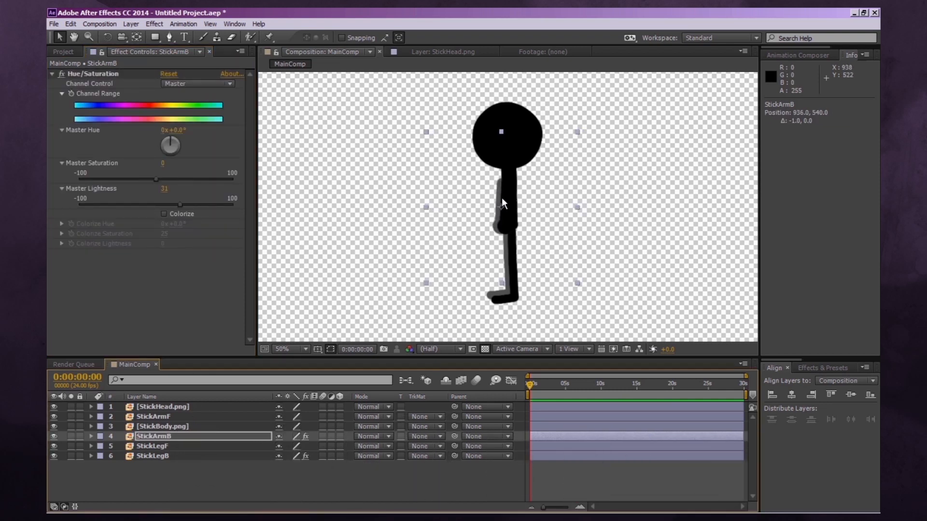
{"action": "key", "text": "Up"}
{"action": "key", "text": "Up"}
{"action": "key", "text": "Up"}
{"action": "key", "text": "Up"}
{"action": "key", "text": "Left"}
{"action": "key", "text": "Up"}
{"action": "key", "text": "Up"}
{"action": "key", "text": "Up"}
{"action": "key", "text": "Up"}
{"action": "key", "text": "Right"}
{"action": "key", "text": "Right"}
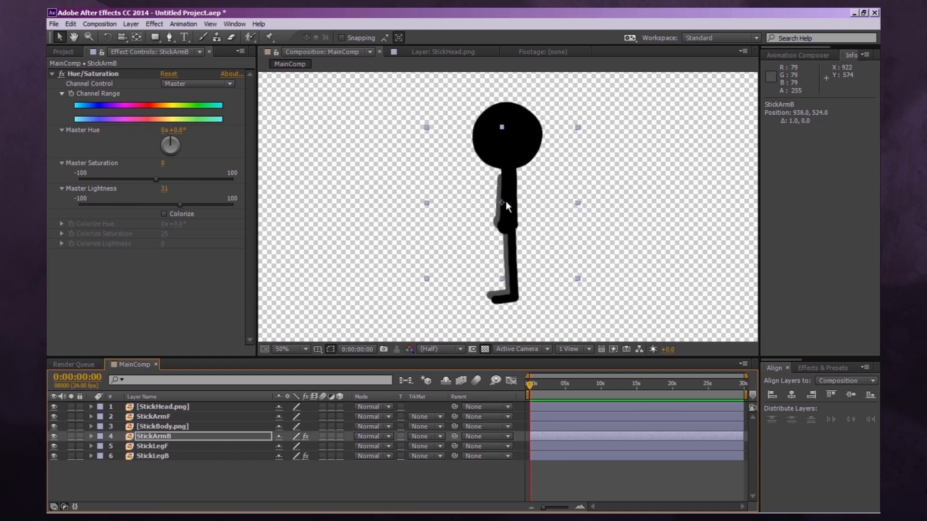
{"action": "left_click", "coordinate": [263, 495]}
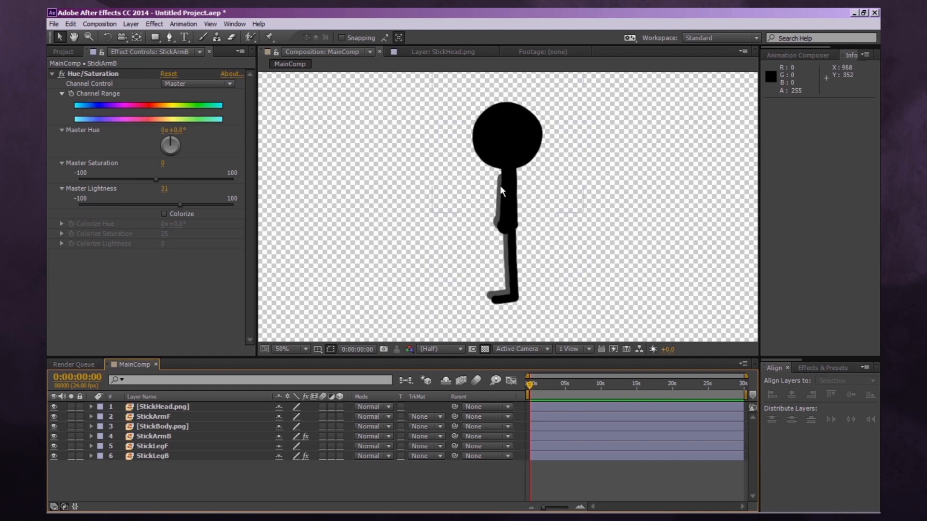
Step: Try rotating the StickLegF layer around its default anchor point using its Rotation property, and undo the rotation
{"action": "left_click", "coordinate": [166, 455]}
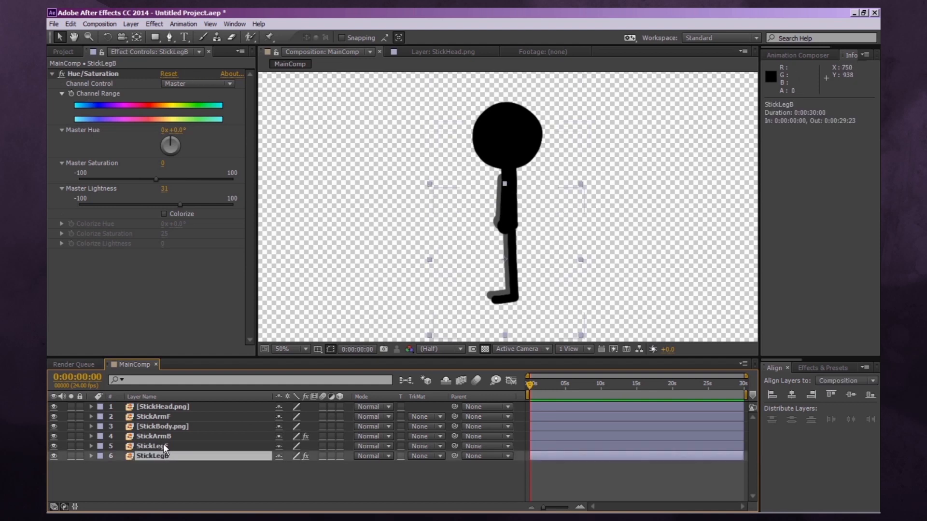
{"action": "left_click", "coordinate": [163, 446]}
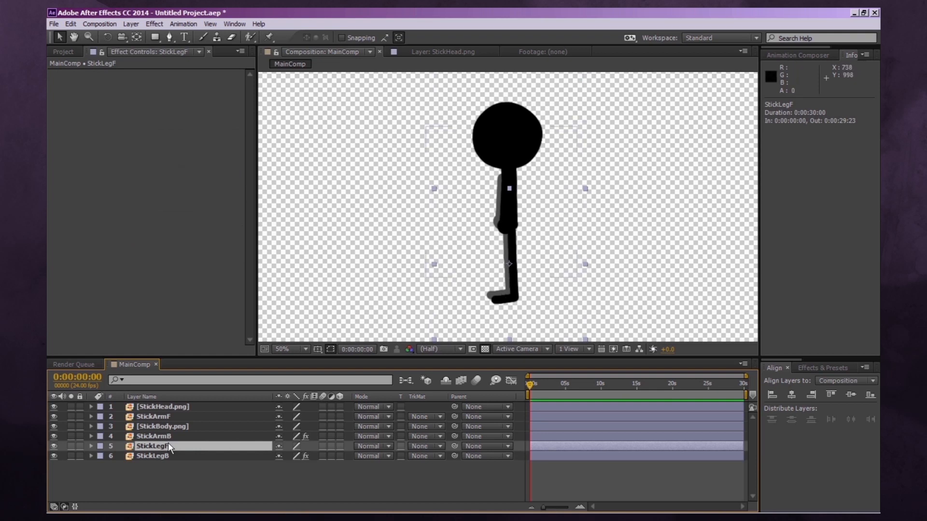
{"action": "key", "text": "r"}
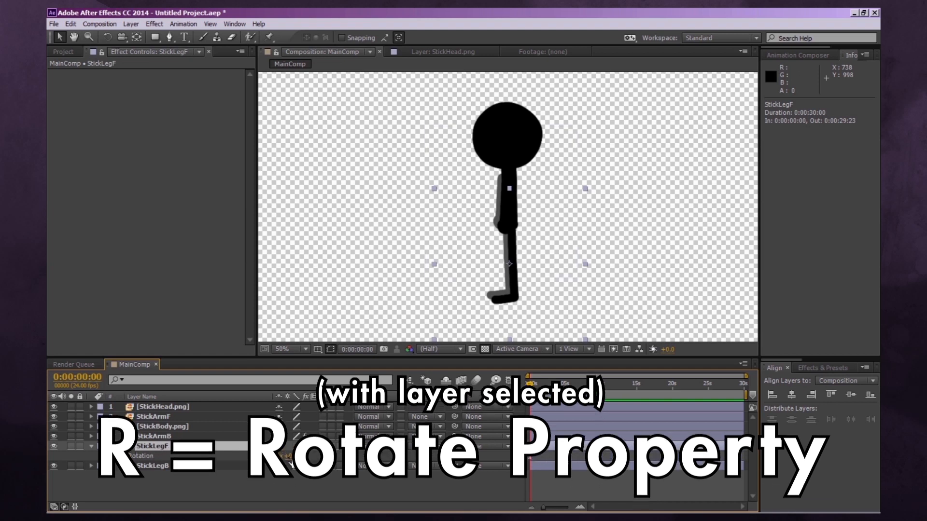
{"action": "mouse_move", "coordinate": [290, 456]}
{"action": "left_mouse_down"}
{"action": "mouse_move", "coordinate": [258, 455]}
{"action": "mouse_move", "coordinate": [306, 455]}
{"action": "left_mouse_up"}
{"action": "key", "text": "ctrl+z"}
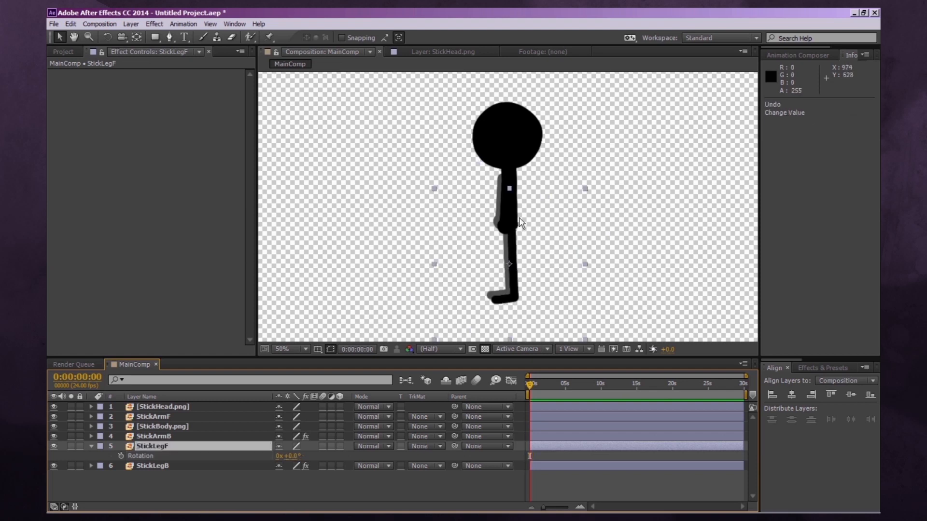
Step: Move the StickLegF anchor point up to the hip, test the pivot by rotating the leg to 107°, and undo the rotation
{"action": "left_click", "coordinate": [138, 37]}
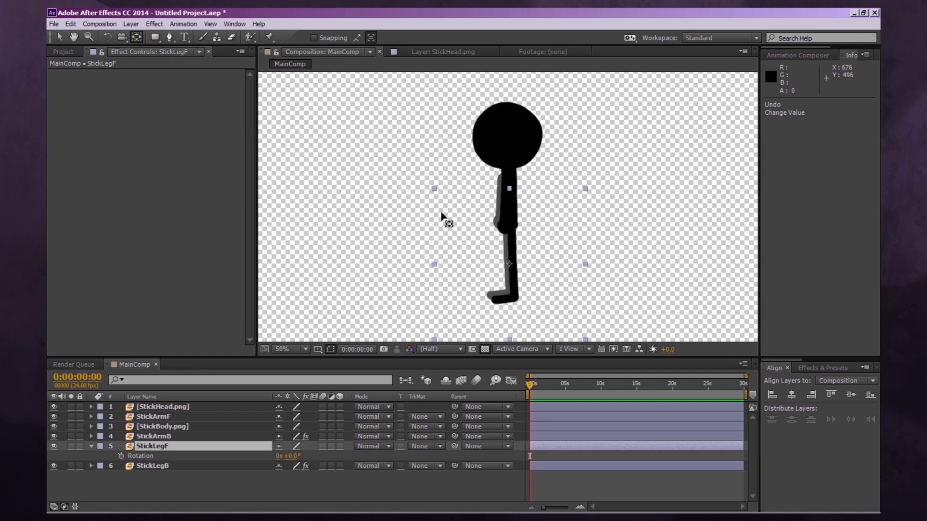
{"action": "left_click_drag", "start_coordinate": [509, 264], "coordinate": [512, 231]}
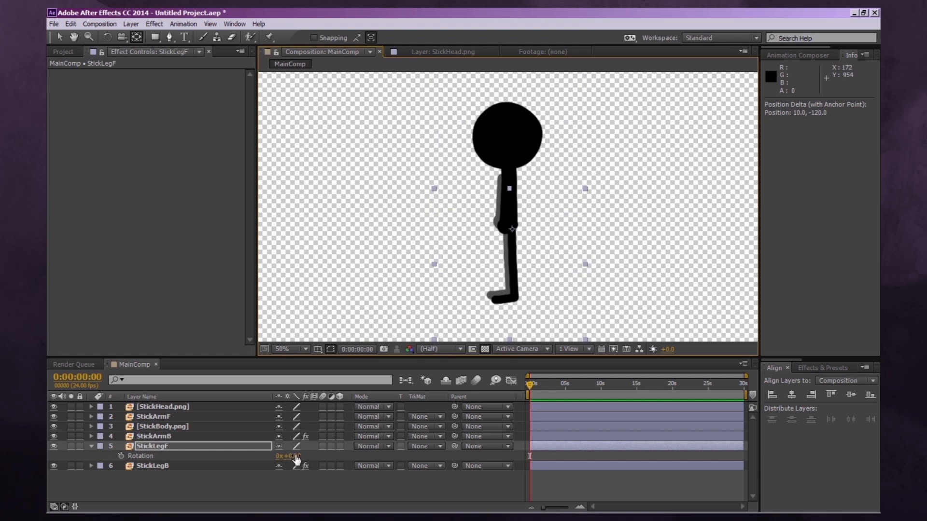
{"action": "left_click_drag", "start_coordinate": [297, 459], "coordinate": [333, 417]}
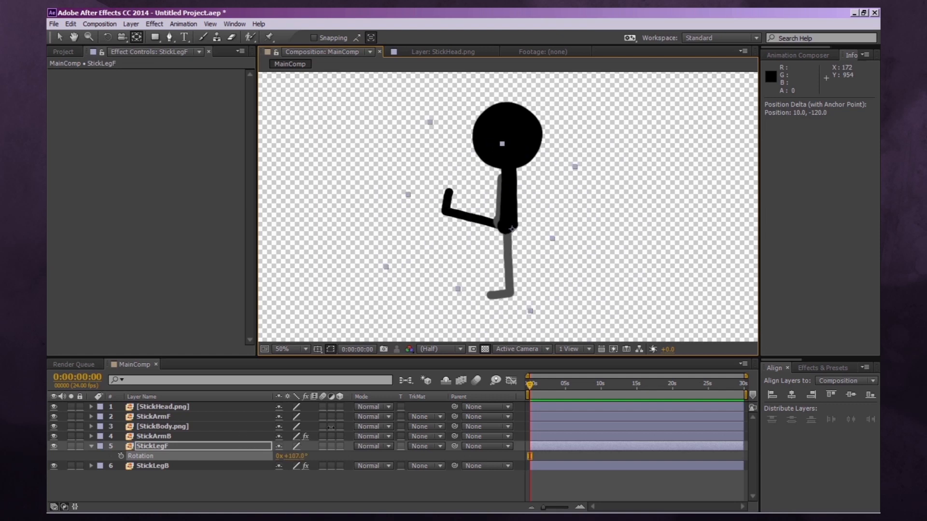
{"action": "key", "text": "ctrl+z"}
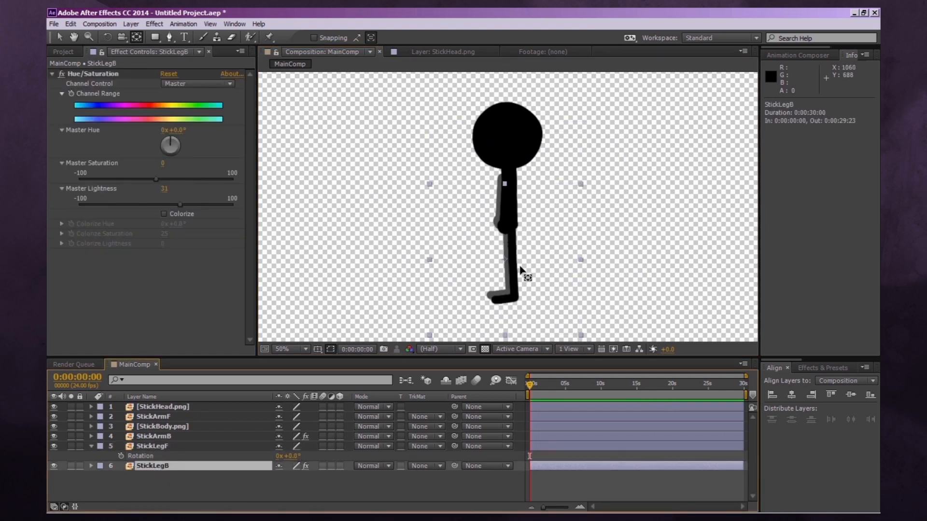
Step: Place the StickLegB anchor point at the hip and lower the StickHead.png anchor point to the neck
{"action": "left_click", "coordinate": [498, 220]}
{"action": "left_click", "coordinate": [227, 406]}
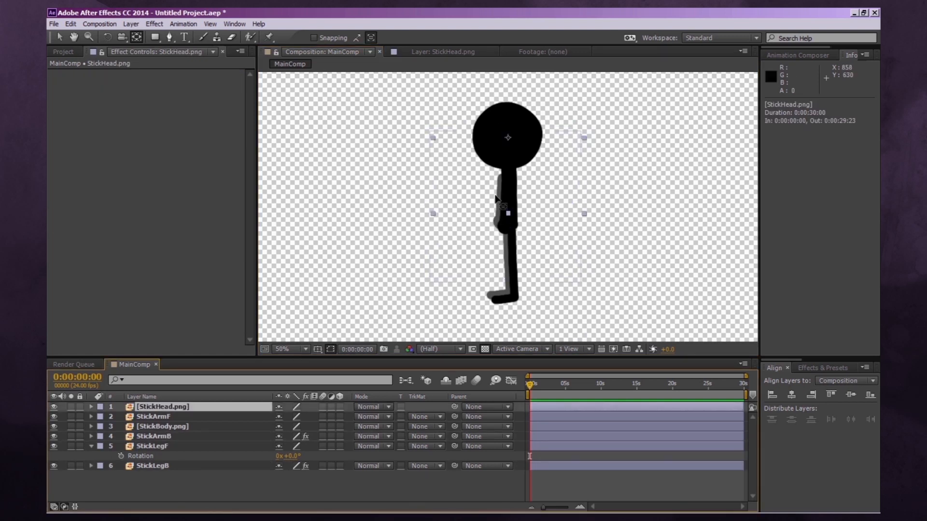
{"action": "left_click_drag", "start_coordinate": [508, 138], "coordinate": [508, 167]}
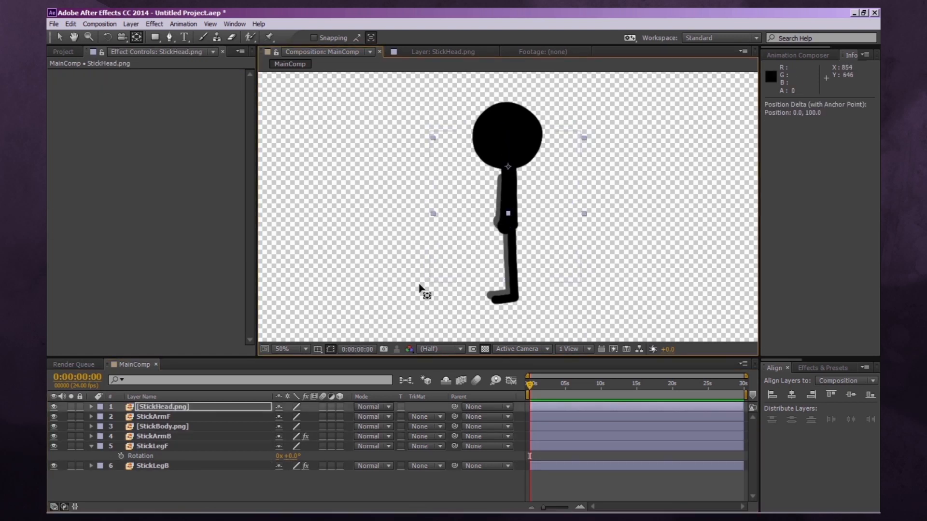
Step: Move the StickBody.png anchor point down near the hips and the StickArmB anchor point up to the shoulder
{"action": "left_click", "coordinate": [171, 420]}
{"action": "left_click", "coordinate": [170, 423]}
{"action": "left_click_drag", "start_coordinate": [513, 202], "coordinate": [510, 217]}
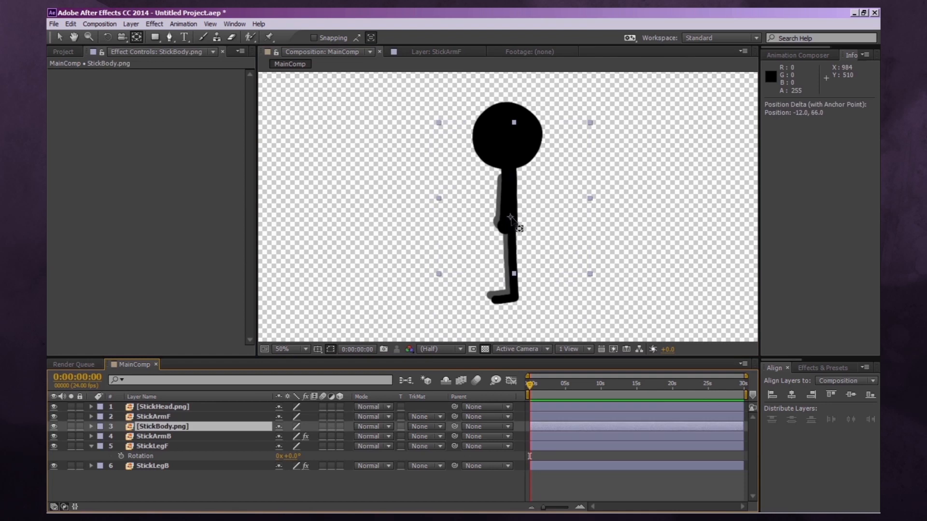
{"action": "left_click", "coordinate": [168, 436]}
{"action": "key", "text": "v"}
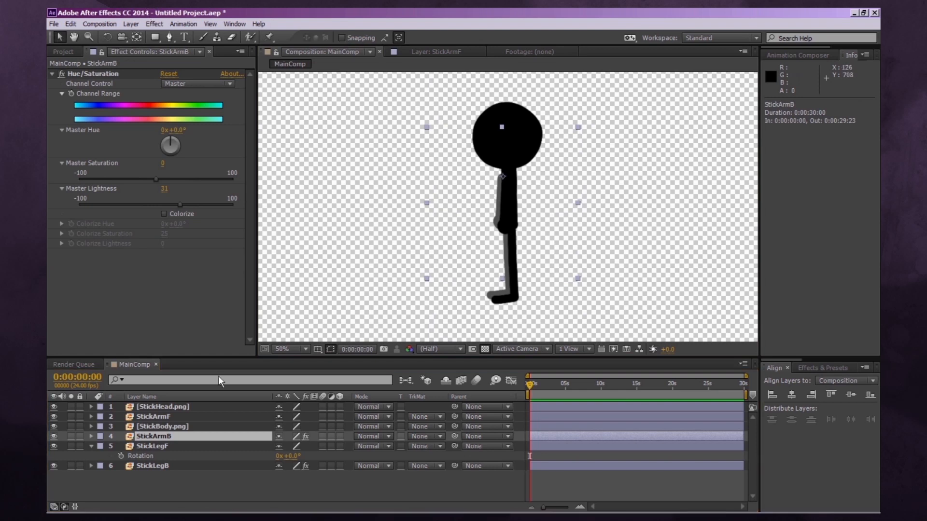
Step: Try moving the StickBody.png layer sideways through its Position property, and undo the move
{"action": "left_click", "coordinate": [174, 427]}
{"action": "key", "text": "p"}
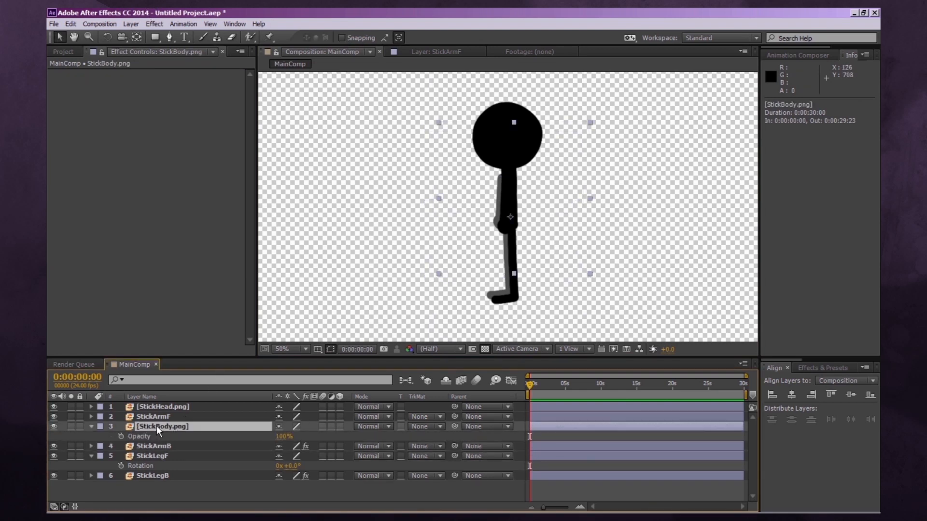
{"action": "left_click_drag", "start_coordinate": [285, 436], "coordinate": [357, 437]}
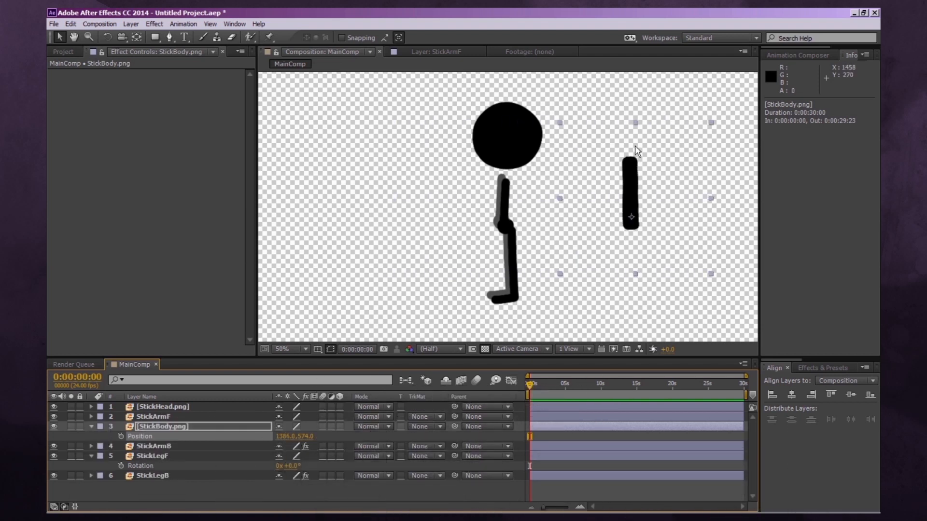
{"action": "key", "text": "ctrl+z"}
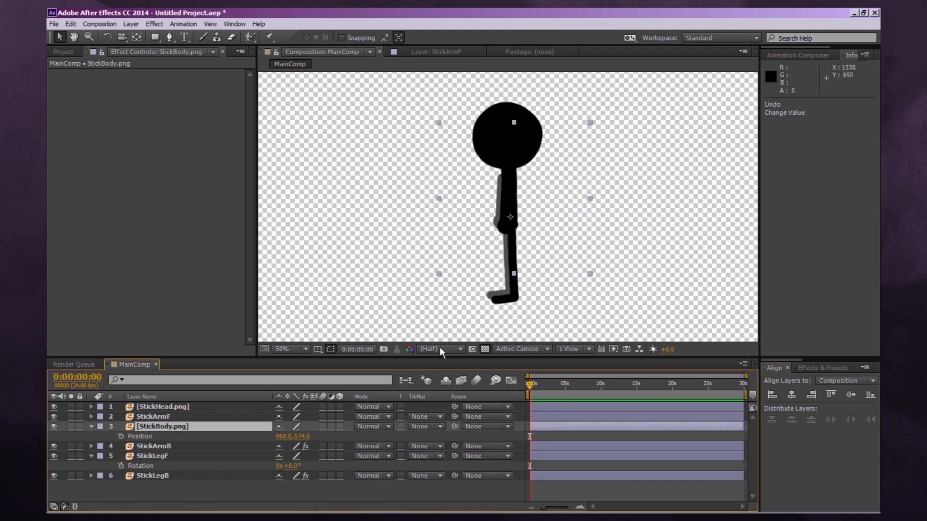
Step: Collapse the expanded properties of the StickBody.png and StickLegF layers and deselect everything
{"action": "left_click", "coordinate": [91, 427]}
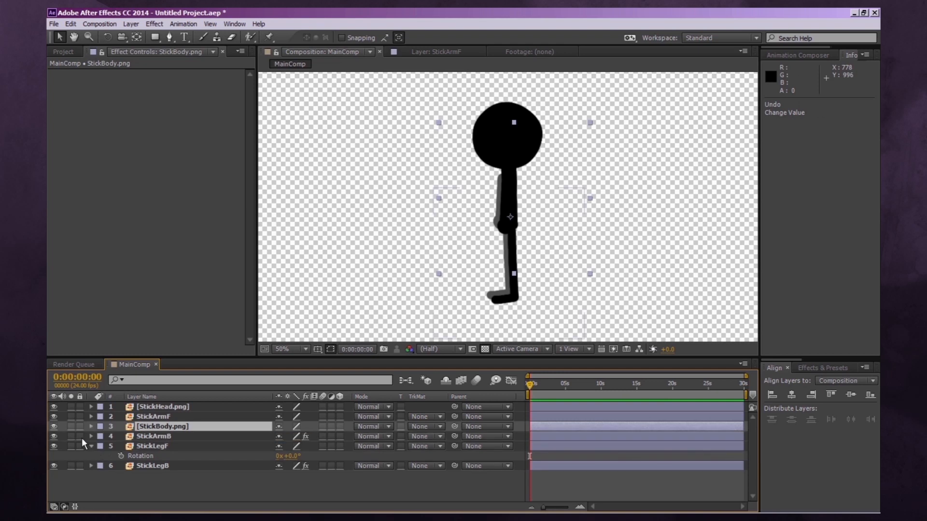
{"action": "left_click", "coordinate": [88, 448]}
{"action": "left_click", "coordinate": [90, 447]}
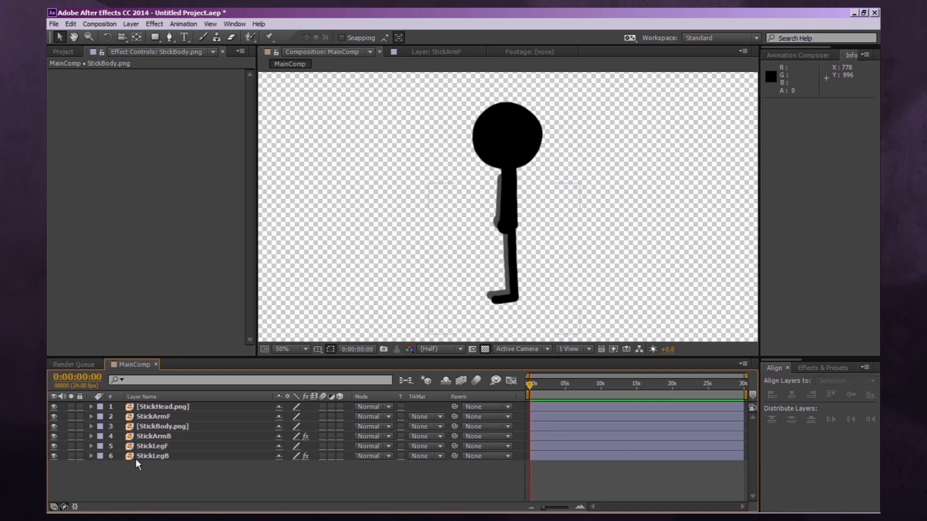
Step: Parent the StickHead.png, StickArmF, StickArmB, StickLegF and StickLegB layers to StickBody.png
{"action": "left_click", "coordinate": [166, 437]}
{"action": "left_click", "coordinate": [165, 455], "text": "shift"}
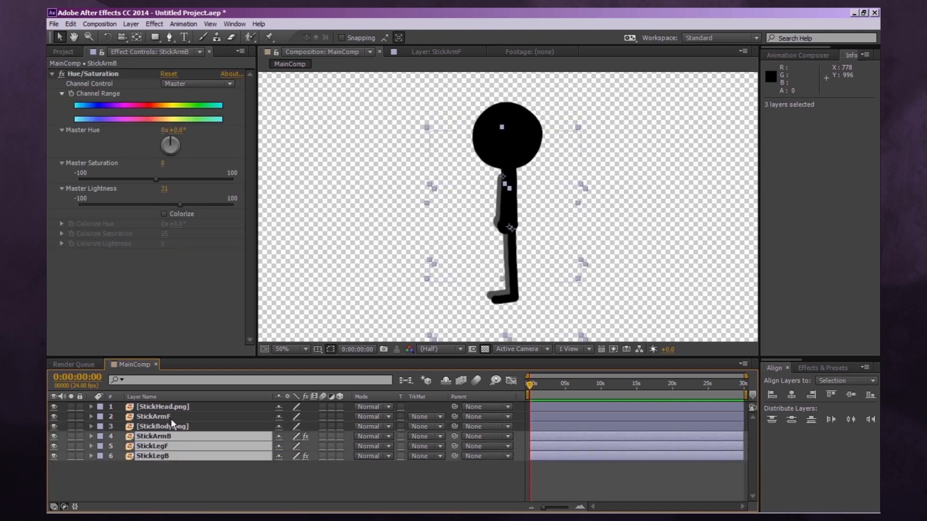
{"action": "left_click", "coordinate": [164, 416], "text": "ctrl"}
{"action": "left_click", "coordinate": [172, 407], "text": "ctrl"}
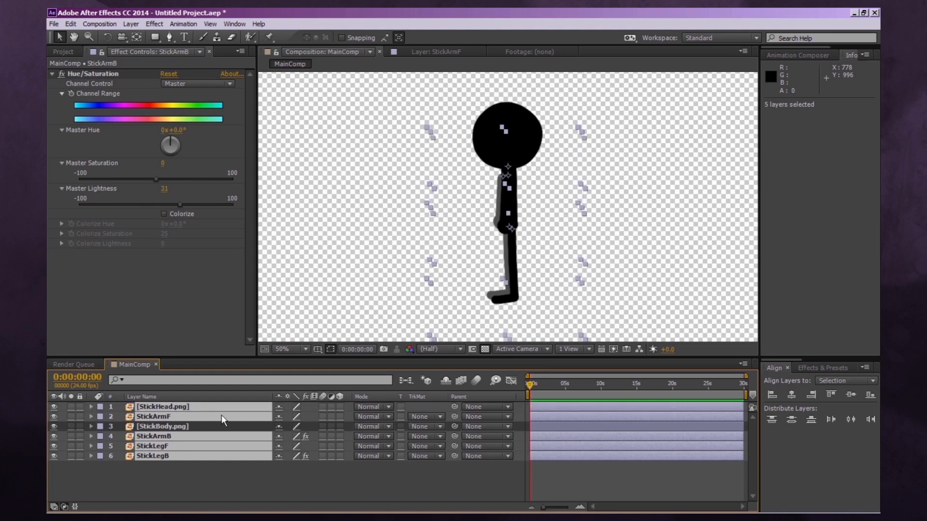
{"action": "left_click", "coordinate": [480, 407]}
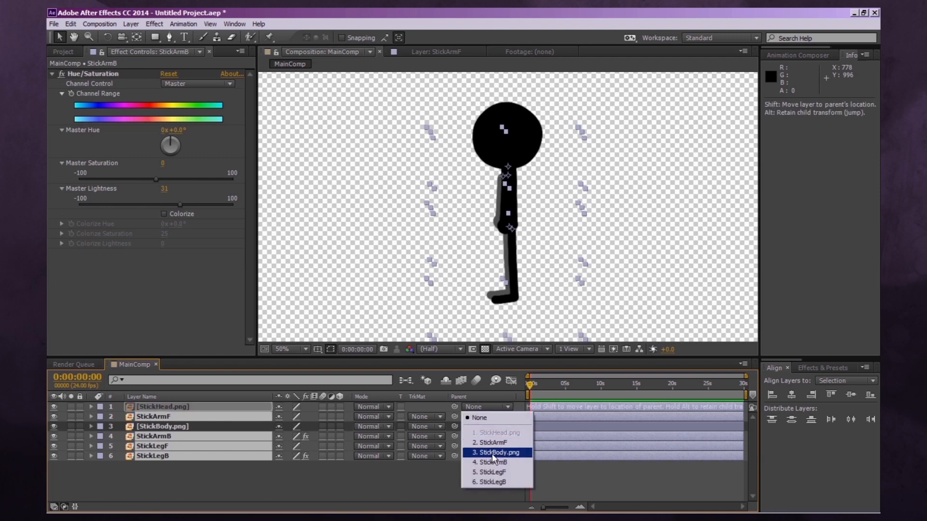
{"action": "left_click", "coordinate": [492, 453]}
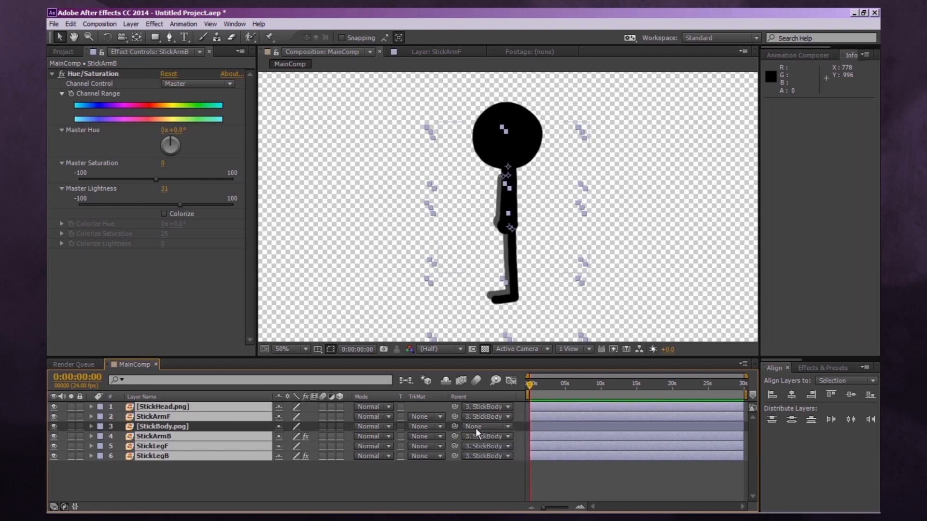
Step: Try moving and rotating the StickBody.png layer through its Position and Rotation properties, and undo both changes
{"action": "left_click", "coordinate": [174, 427]}
{"action": "key", "text": "p"}
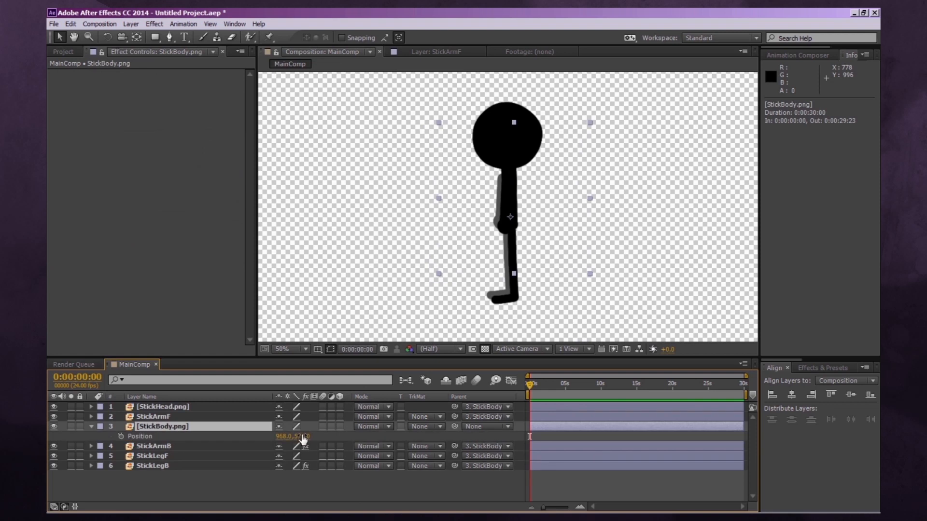
{"action": "left_click_drag", "start_coordinate": [263, 442], "coordinate": [236, 430]}
{"action": "key", "text": "ctrl+z"}
{"action": "key", "text": "r"}
{"action": "left_click_drag", "start_coordinate": [292, 436], "coordinate": [260, 428]}
{"action": "key", "text": "ctrl+z"}
{"action": "left_click", "coordinate": [356, 489]}
{"action": "left_click", "coordinate": [179, 427]}
{"action": "key", "text": "r"}
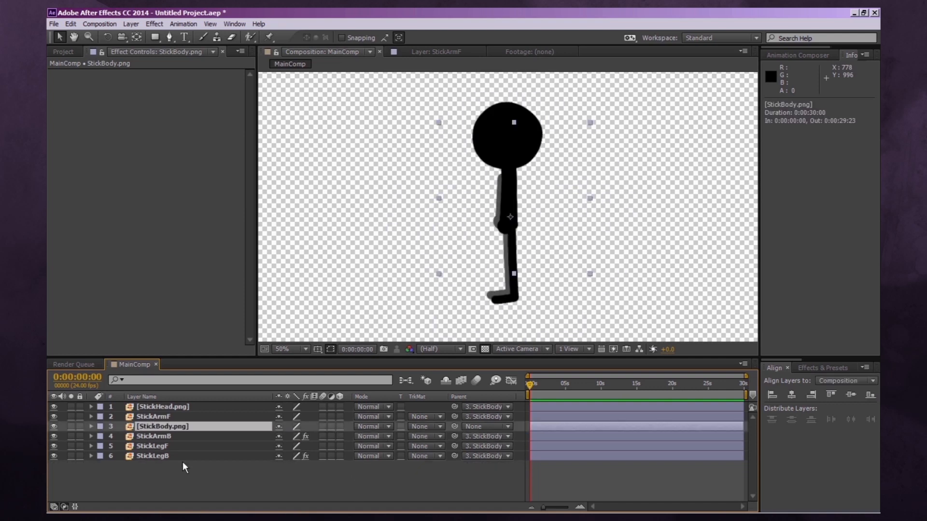
Step: Add Puppet pins to the StickArmB layer at the shoulder, elbow and hand
{"action": "left_click", "coordinate": [156, 437]}
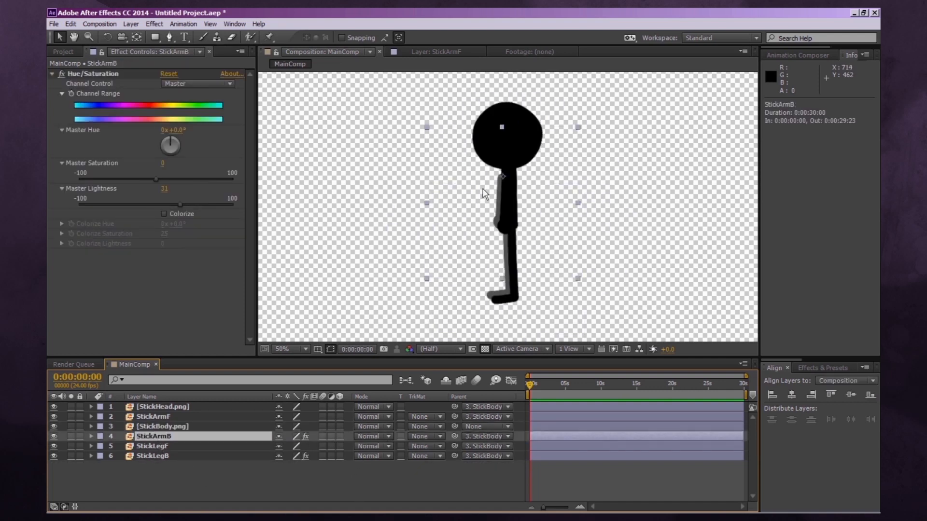
{"action": "left_click", "coordinate": [270, 37]}
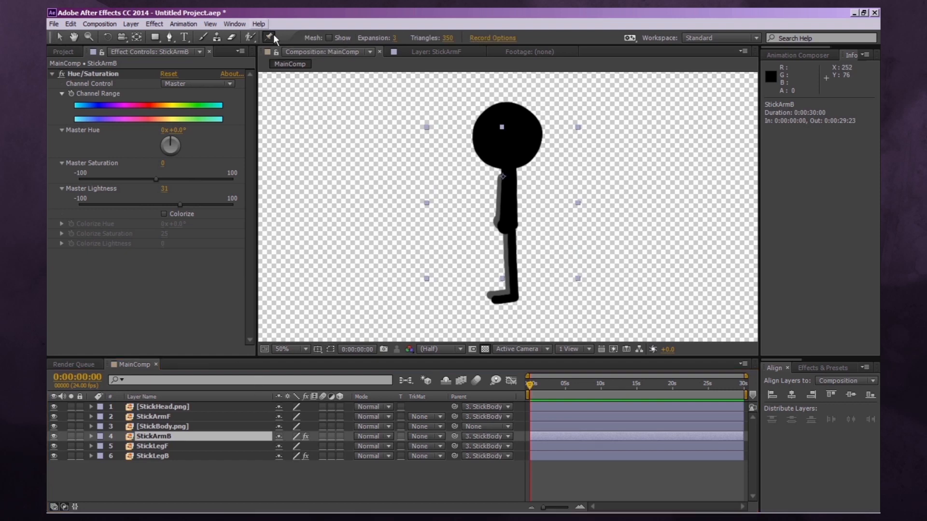
{"action": "left_click", "coordinate": [501, 176]}
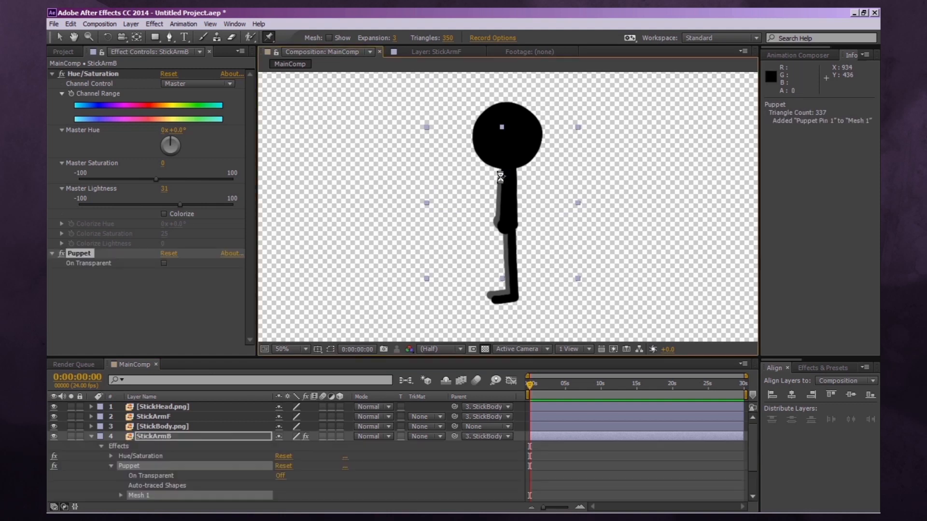
{"action": "left_click", "coordinate": [499, 197]}
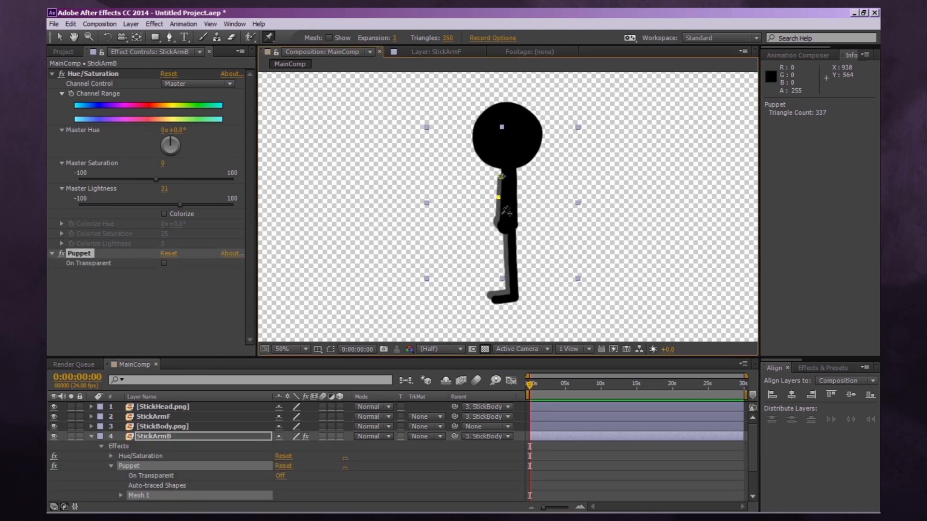
{"action": "left_click", "coordinate": [505, 225]}
Step: Try bending StickArmB by its hand pin, at the start and at 0:00:04:21, and undo the poses
{"action": "left_click_drag", "start_coordinate": [504, 225], "coordinate": [476, 215]}
{"action": "key", "text": "ctrl+z"}
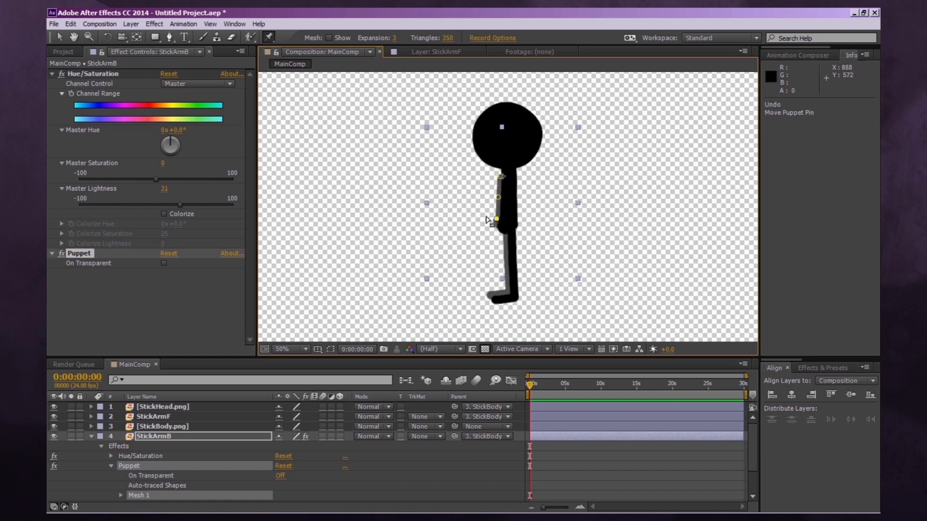
{"action": "left_click_drag", "start_coordinate": [535, 384], "coordinate": [567, 388]}
{"action": "left_click_drag", "start_coordinate": [706, 291], "coordinate": [686, 269]}
{"action": "scroll", "coordinate": [585, 450], "scroll_direction": "down", "scroll_amount": 1}
{"action": "left_click", "coordinate": [588, 453]}
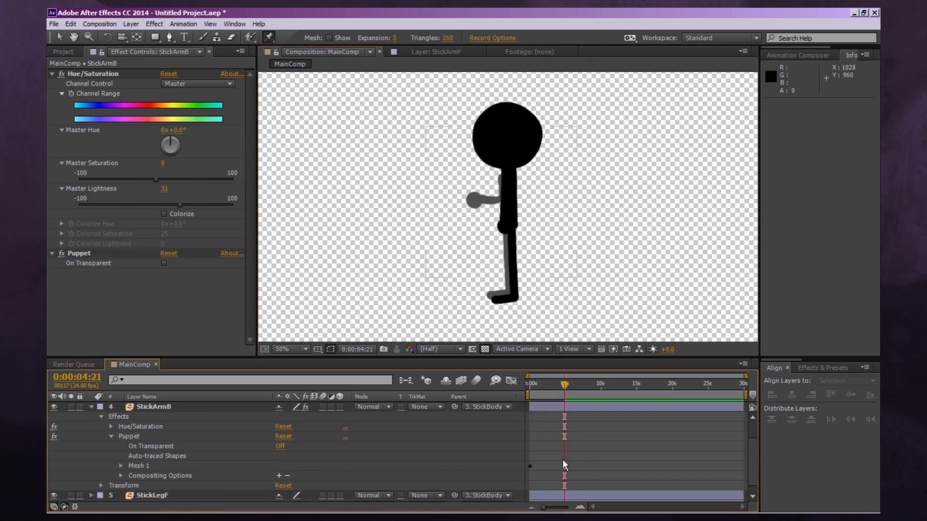
{"action": "left_click", "coordinate": [560, 385]}
{"action": "left_click_drag", "start_coordinate": [559, 384], "coordinate": [537, 383]}
{"action": "key", "text": "ctrl+z"}
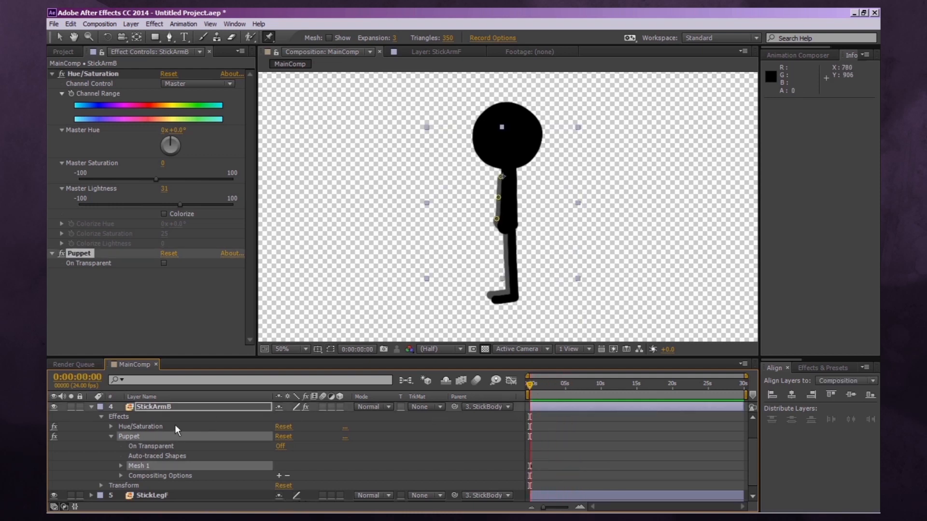
Step: Collapse StickArmB, add Puppet pins to StickLegF at the hip, knee and foot, and test the foot pin
{"action": "scroll", "coordinate": [84, 451], "scroll_direction": "up", "scroll_amount": 2}
{"action": "left_click", "coordinate": [92, 436]}
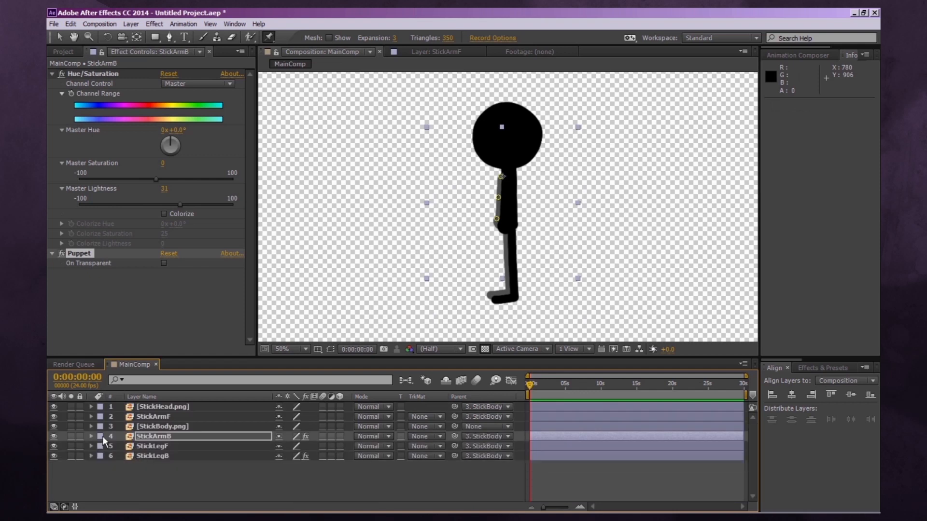
{"action": "left_click", "coordinate": [161, 448]}
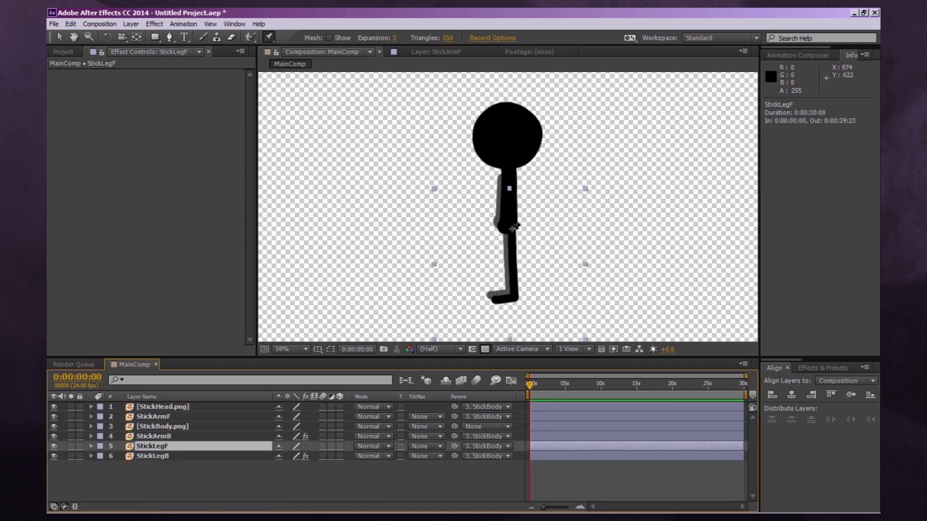
{"action": "left_click", "coordinate": [512, 230]}
{"action": "left_click", "coordinate": [513, 264]}
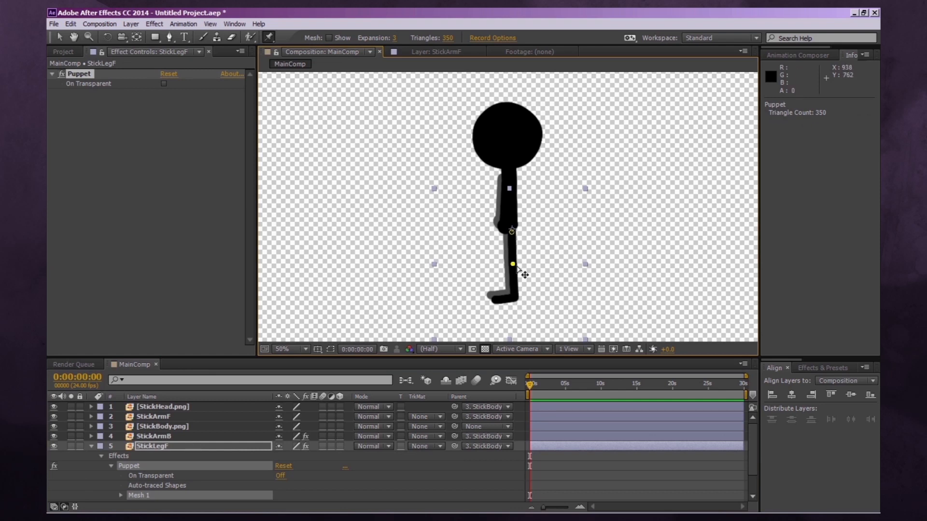
{"action": "left_click", "coordinate": [497, 299]}
{"action": "left_click_drag", "start_coordinate": [498, 299], "coordinate": [520, 310]}
Step: Add Puppet pins to StickLegB at the hip and knee, and to StickArmF at the shoulder, elbow and hand
{"action": "key", "text": "ctrl+Down"}
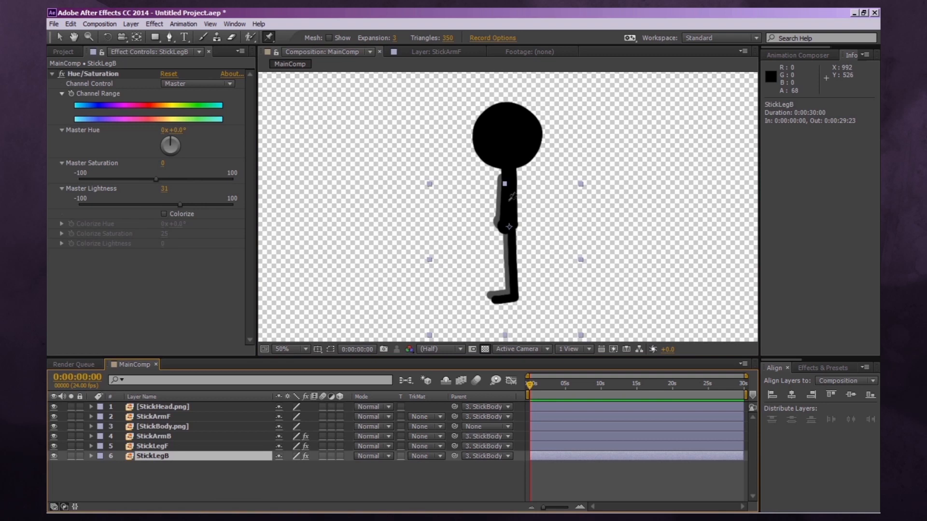
{"action": "left_click", "coordinate": [509, 226]}
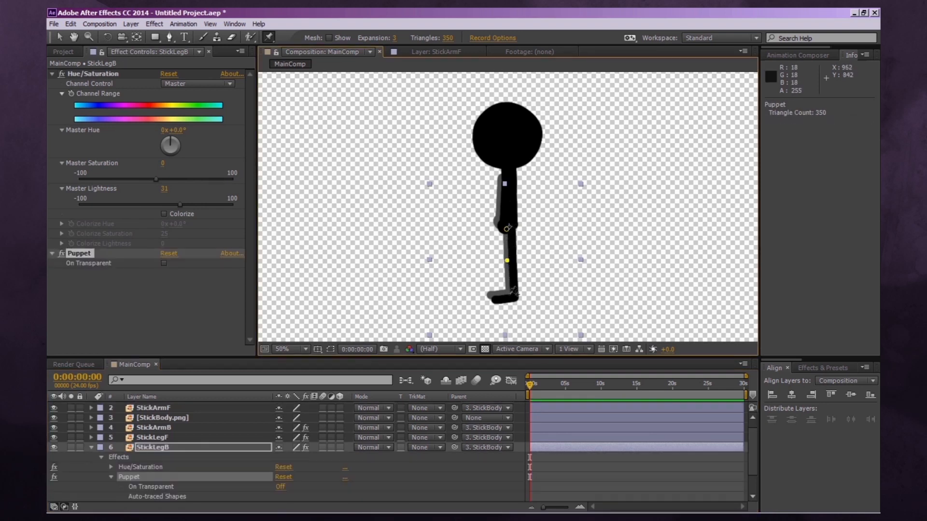
{"action": "left_click", "coordinate": [510, 219]}
{"action": "key", "text": "ctrl+z"}
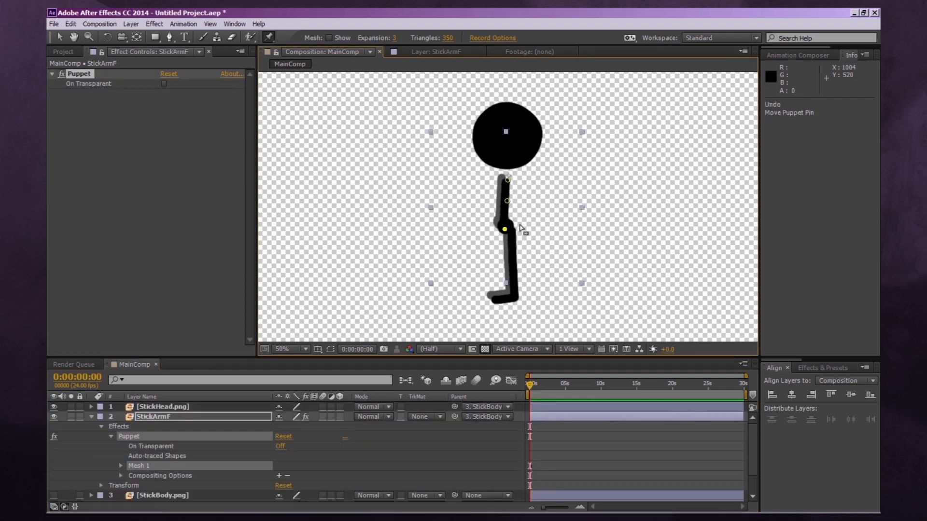
Step: Collapse the StickArmF layer and make the StickBody.png layer visible again
{"action": "left_click", "coordinate": [91, 417]}
{"action": "left_click", "coordinate": [122, 482]}
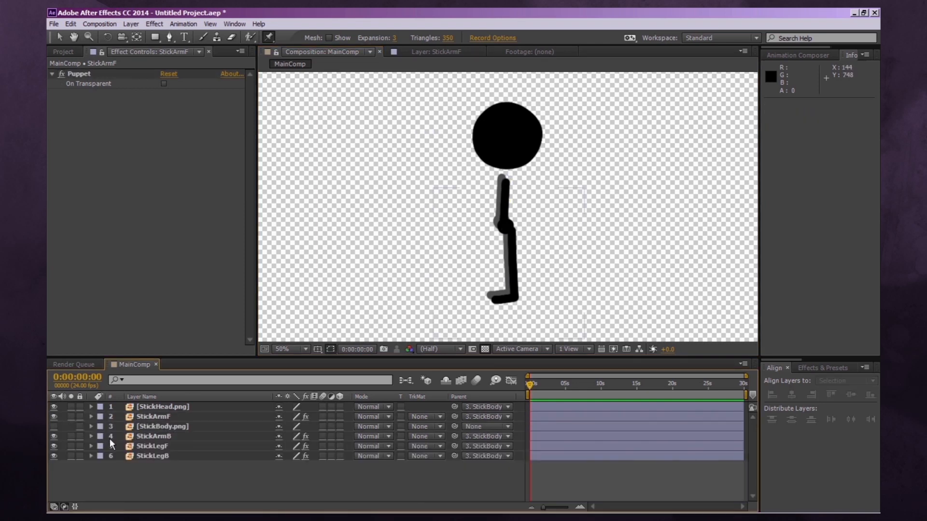
{"action": "left_click", "coordinate": [53, 426]}
Step: Set Position keyframes at 0:00:00:00 on all six stick figure layers
{"action": "key", "text": "ctrl+a"}
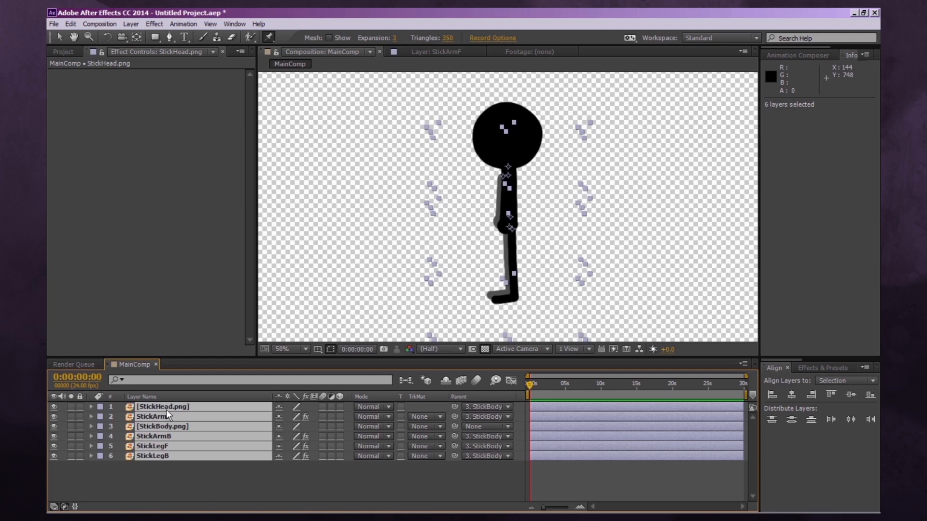
{"action": "key", "text": "p"}
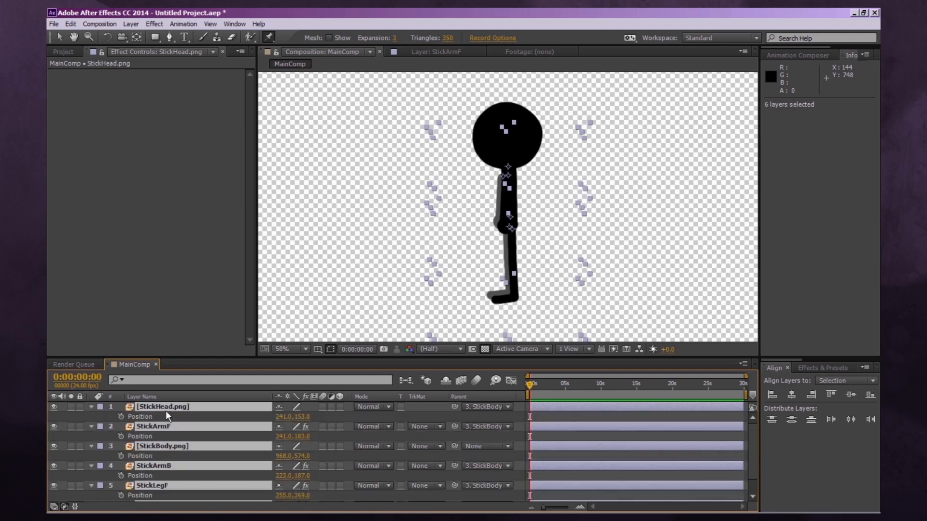
{"action": "left_click", "coordinate": [121, 416]}
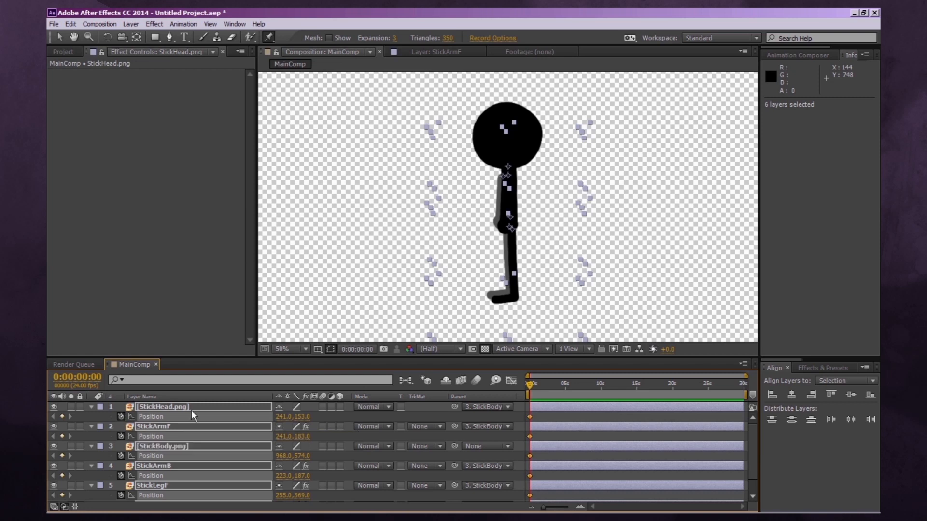
{"action": "left_click", "coordinate": [122, 416]}
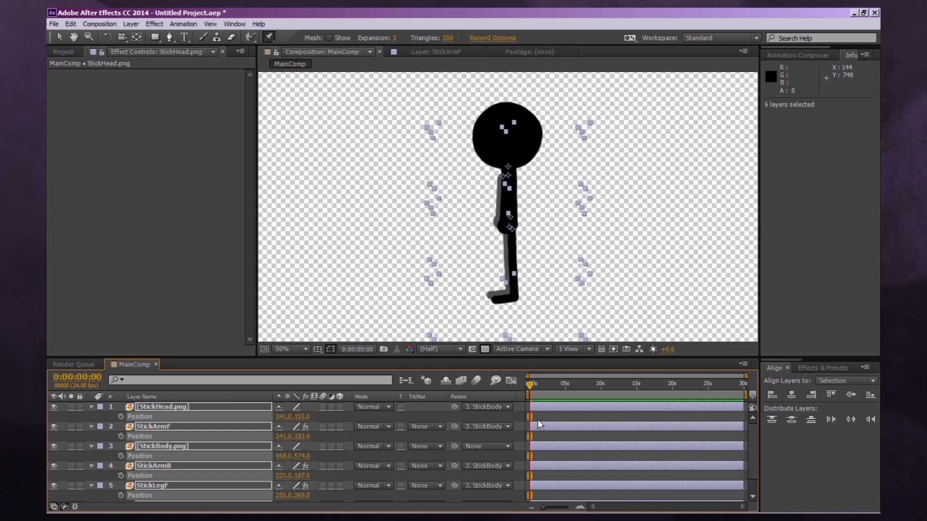
{"action": "left_click", "coordinate": [121, 418]}
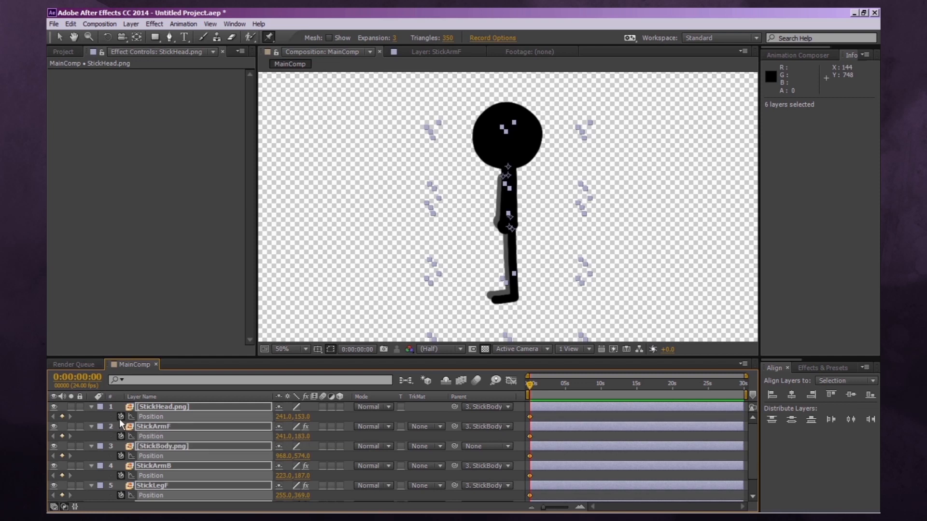
Step: Set Rotation keyframes at 0:00:00:00 on all six layers, collapse their properties and deselect everything
{"action": "key", "text": "r"}
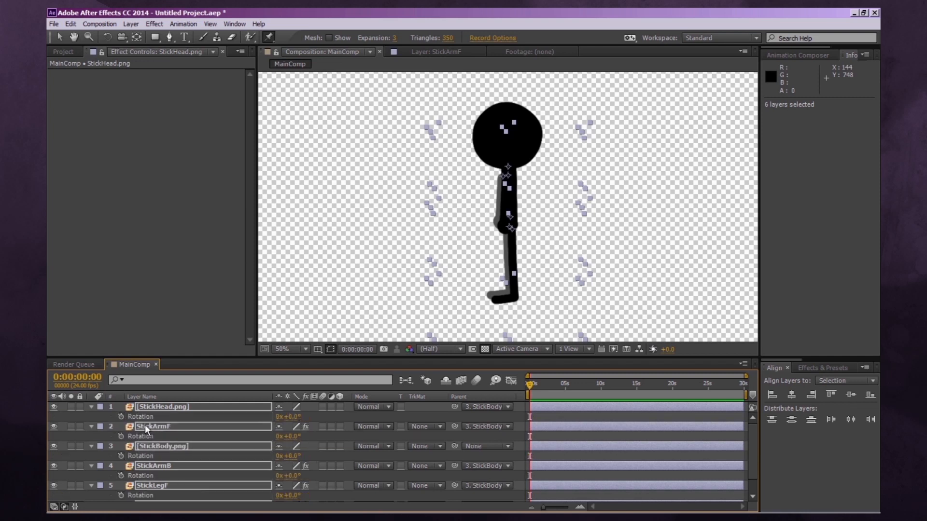
{"action": "left_click", "coordinate": [121, 416]}
{"action": "left_click", "coordinate": [91, 406]}
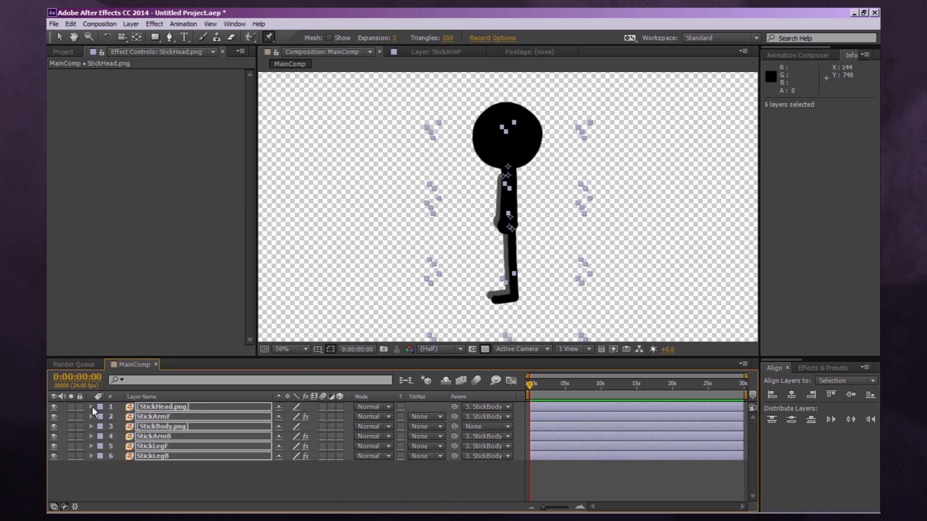
{"action": "left_click", "coordinate": [192, 468]}
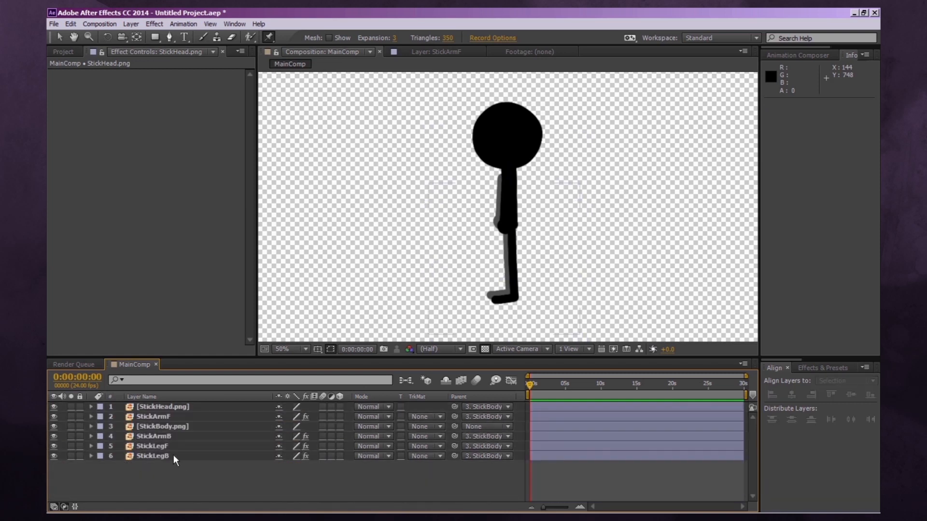
Step: Show the keyframed properties of StickBody.png and StickArmF and review the arm's Puppet pin, Position and Rotation keyframes
{"action": "left_click", "coordinate": [167, 427]}
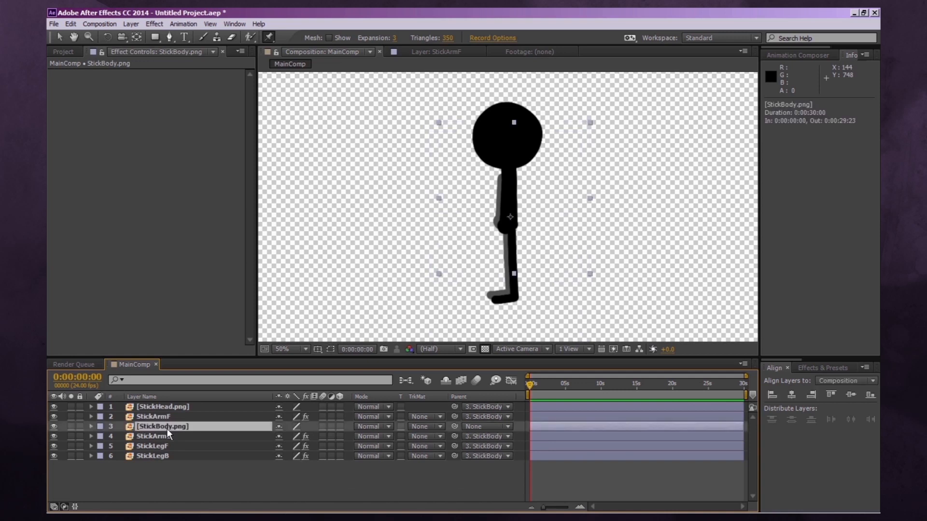
{"action": "key", "text": "u"}
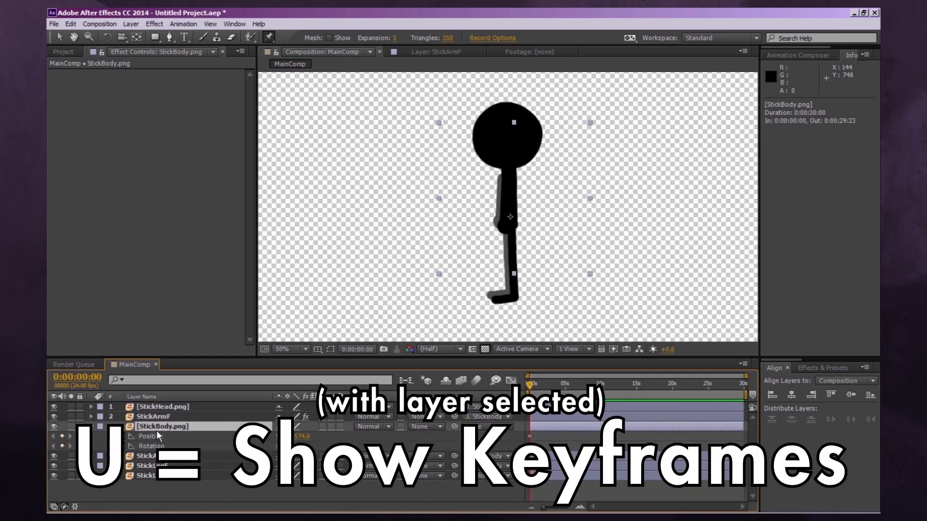
{"action": "left_click", "coordinate": [151, 417]}
{"action": "key", "text": "u"}
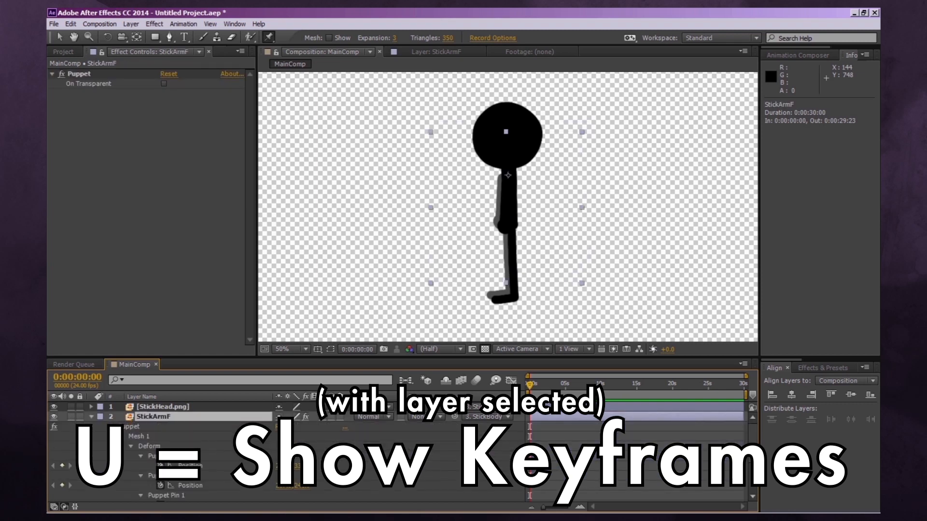
{"action": "scroll", "coordinate": [176, 428], "scroll_direction": "down", "scroll_amount": 2}
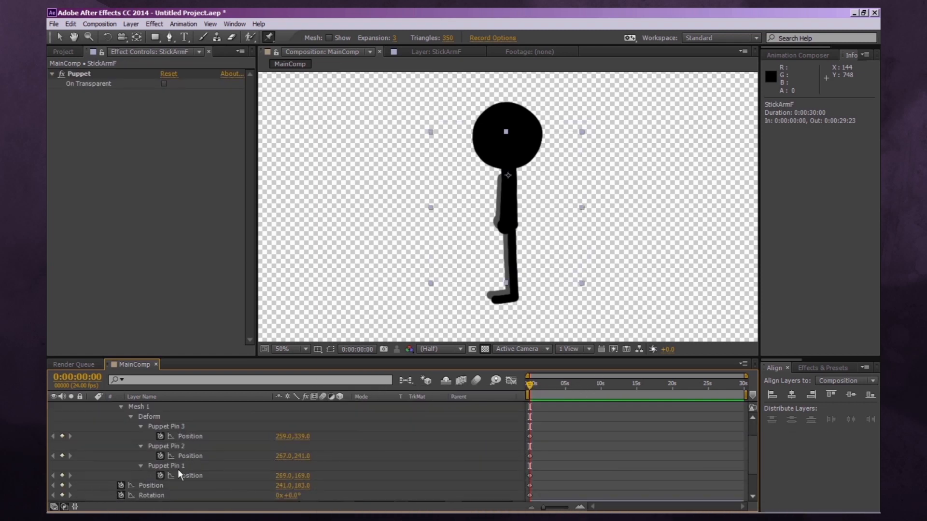
{"action": "scroll", "coordinate": [148, 459], "scroll_direction": "up", "scroll_amount": 2}
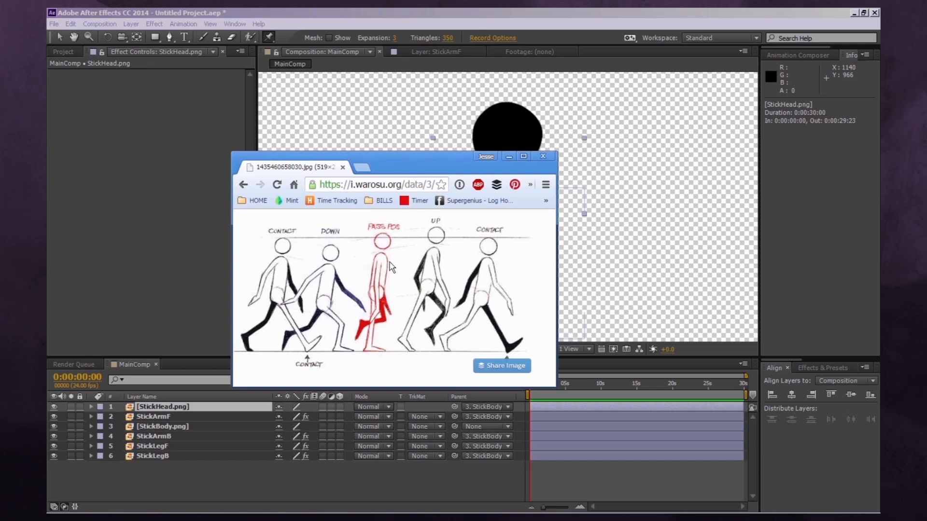
Step: Move the browser window with the walk-cycle reference image clear of the stick figure, and return to After Effects
{"action": "left_click_drag", "start_coordinate": [425, 160], "coordinate": [232, 77]}
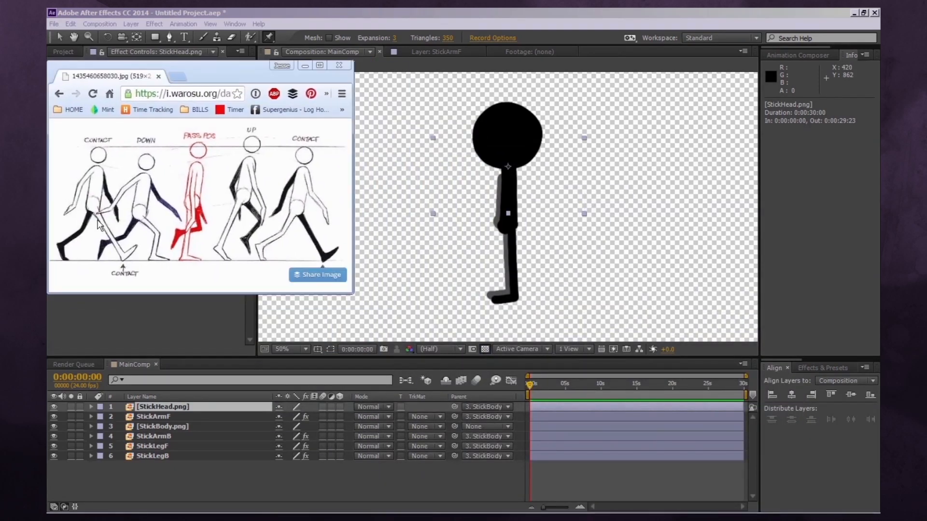
{"action": "left_click", "coordinate": [152, 449]}
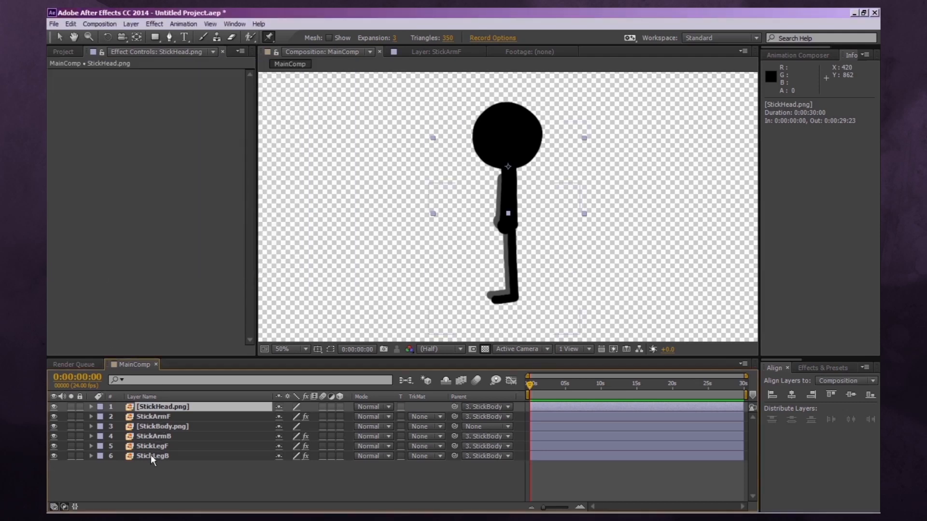
Step: Reveal the keyframed properties of all six stick figure layers and switch to the Selection tool
{"action": "left_click", "coordinate": [147, 456], "text": "shift"}
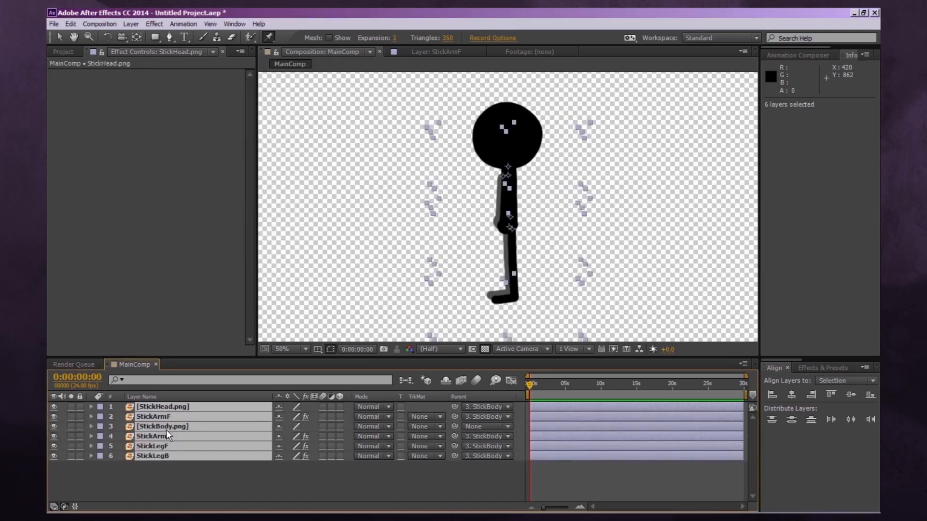
{"action": "key", "text": "u"}
{"action": "left_click", "coordinate": [543, 457]}
{"action": "key", "text": "v"}
{"action": "left_click", "coordinate": [508, 212]}
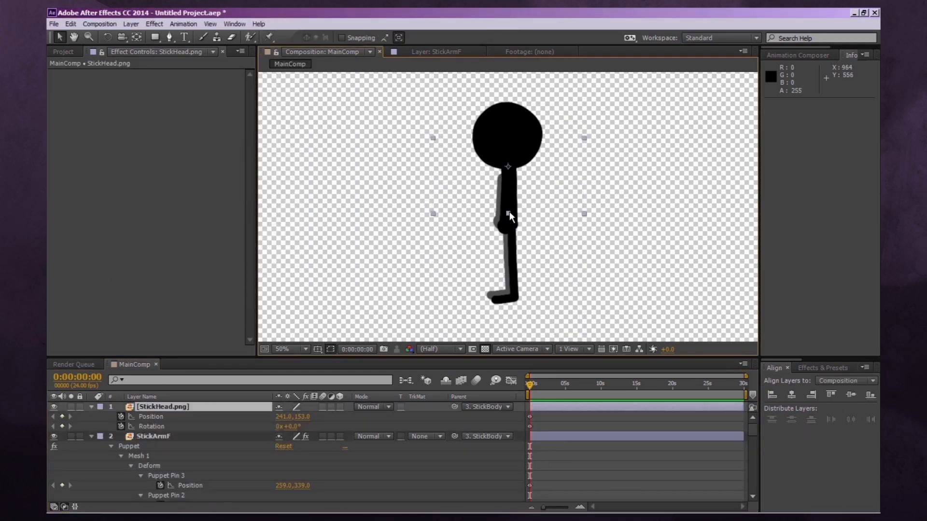
Step: Show only the Rotation property of StickLegF and set it to 36° at 0:00:00:00 to swing the leg back
{"action": "left_click", "coordinate": [153, 438]}
{"action": "scroll", "coordinate": [194, 457], "scroll_direction": "down", "scroll_amount": 9}
{"action": "left_click", "coordinate": [159, 437]}
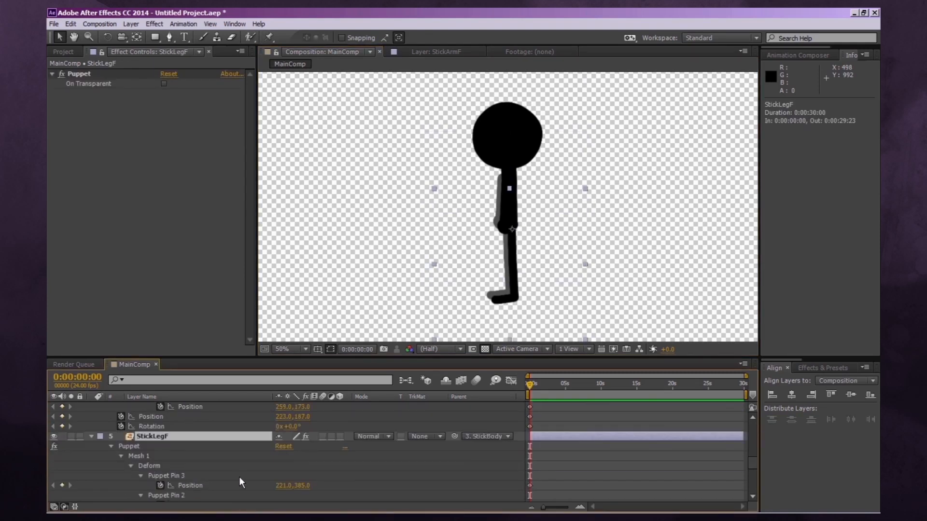
{"action": "left_click", "coordinate": [91, 436]}
{"action": "key", "text": "r"}
{"action": "left_click_drag", "start_coordinate": [296, 447], "coordinate": [318, 456]}
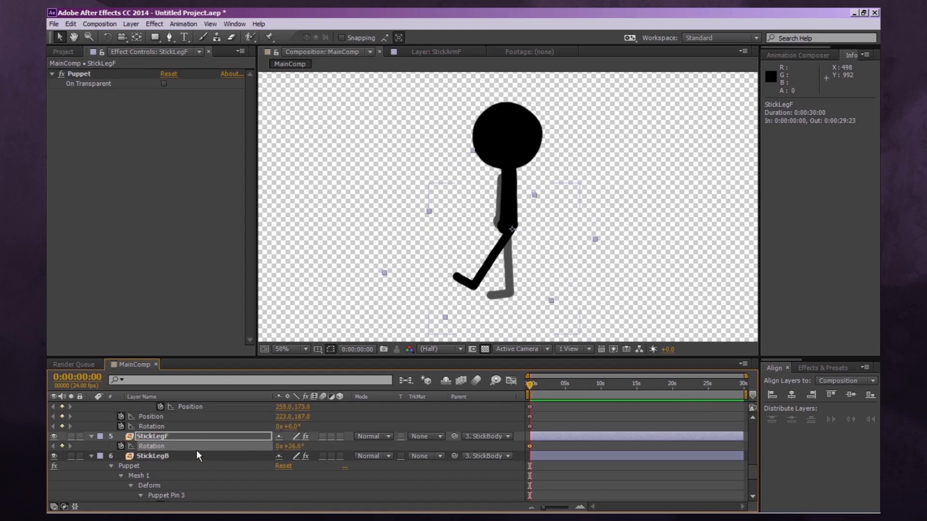
Step: Pose StickArmF at 0:00:00:00 with Rotation -44° and Position 251.0, 177.0
{"action": "scroll", "coordinate": [200, 444], "scroll_direction": "up", "scroll_amount": 10}
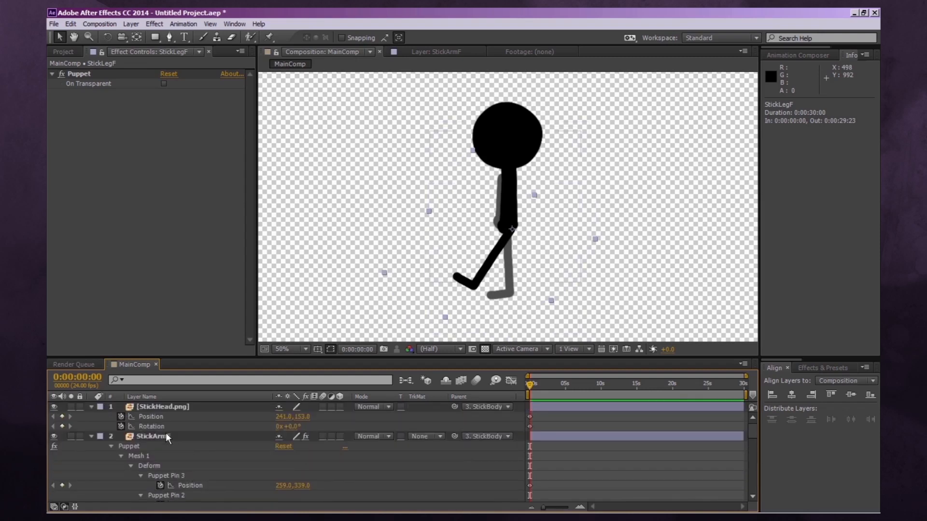
{"action": "left_click", "coordinate": [166, 435]}
{"action": "scroll", "coordinate": [166, 436], "scroll_direction": "down", "scroll_amount": 2}
{"action": "mouse_move", "coordinate": [295, 486]}
{"action": "left_mouse_down"}
{"action": "mouse_move", "coordinate": [274, 485]}
{"action": "mouse_move", "coordinate": [282, 476]}
{"action": "left_mouse_up"}
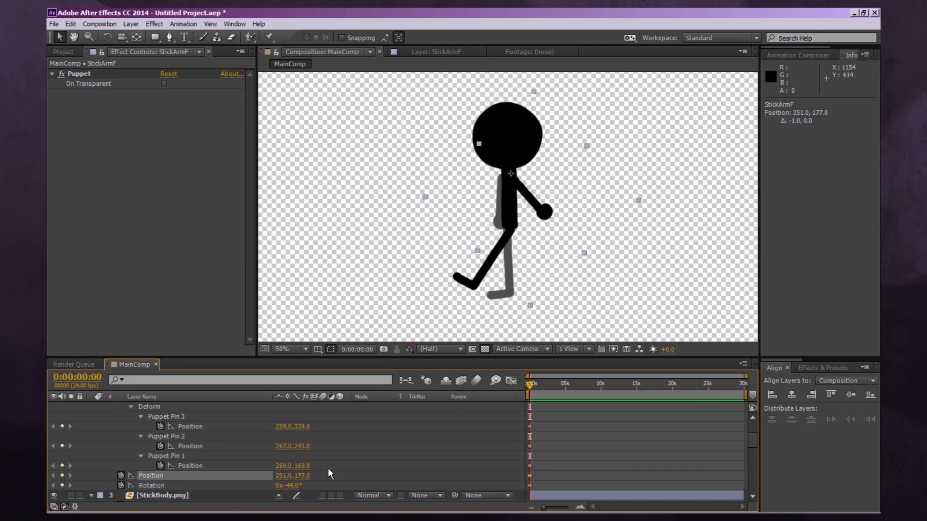
{"action": "scroll", "coordinate": [328, 473], "scroll_direction": "up", "scroll_amount": 2}
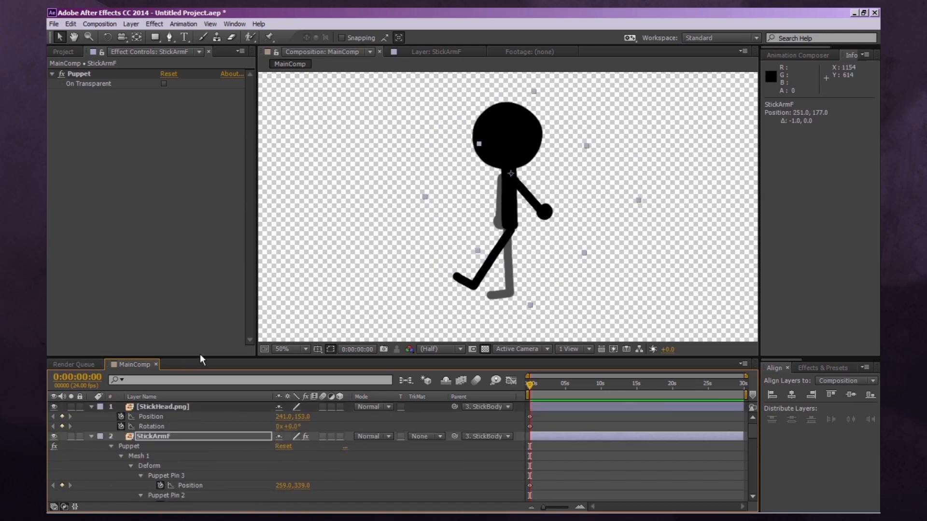
Step: Enlarge the timeline area and set the composition view's magnification to Fit up to 100%
{"action": "left_click_drag", "start_coordinate": [207, 355], "coordinate": [208, 281]}
{"action": "left_click", "coordinate": [297, 273]}
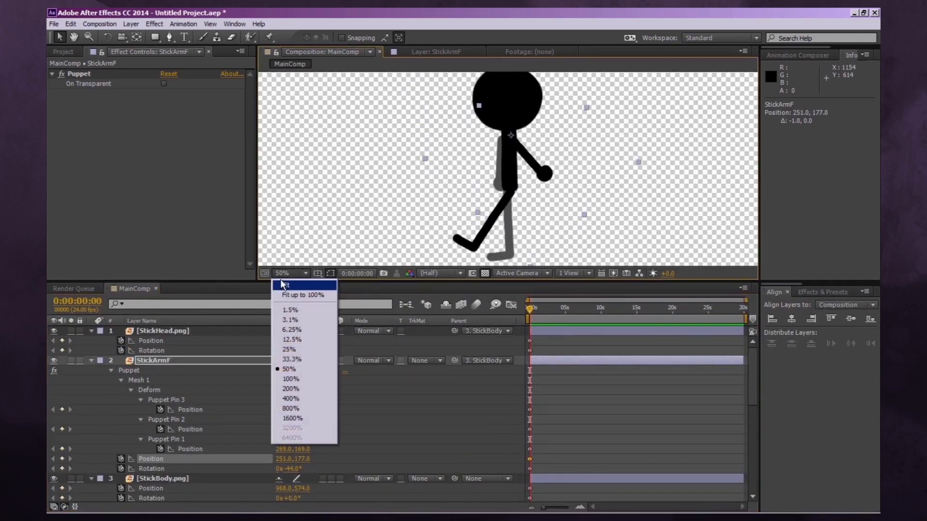
{"action": "left_click", "coordinate": [291, 295]}
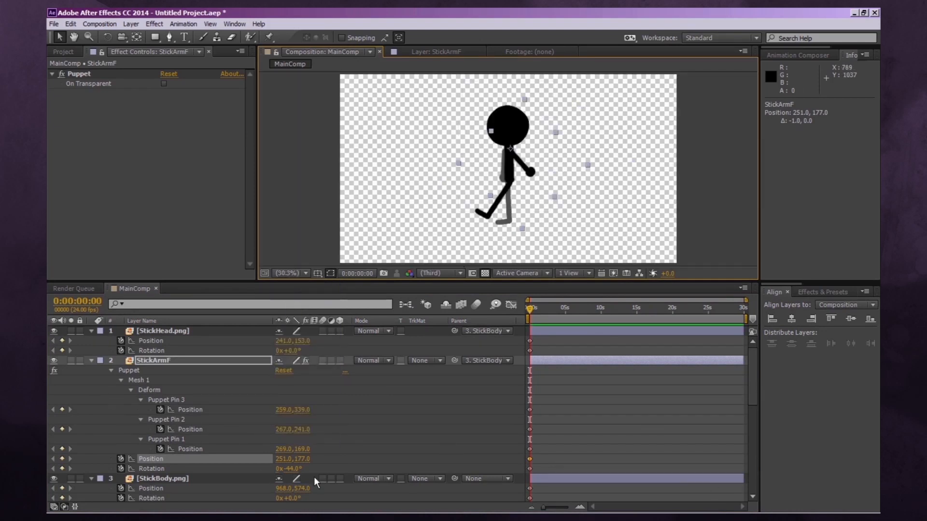
Step: Pose StickLegB at 0:00:00:00 with Rotation -42° and Position 260.0, 352.0
{"action": "scroll", "coordinate": [157, 407], "scroll_direction": "down", "scroll_amount": 11}
{"action": "left_click", "coordinate": [157, 407]}
{"action": "scroll", "coordinate": [157, 407], "scroll_direction": "down", "scroll_amount": 1}
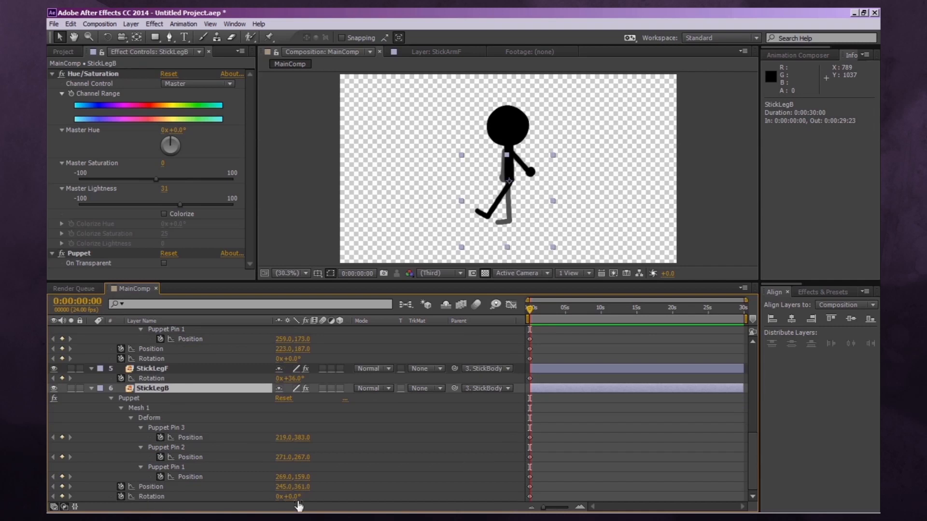
{"action": "left_click_drag", "start_coordinate": [297, 500], "coordinate": [273, 499]}
{"action": "key", "text": "Right"}
{"action": "key", "text": "Right"}
{"action": "key", "text": "Right"}
{"action": "key", "text": "Right"}
{"action": "key", "text": "Up"}
{"action": "key", "text": "Up"}
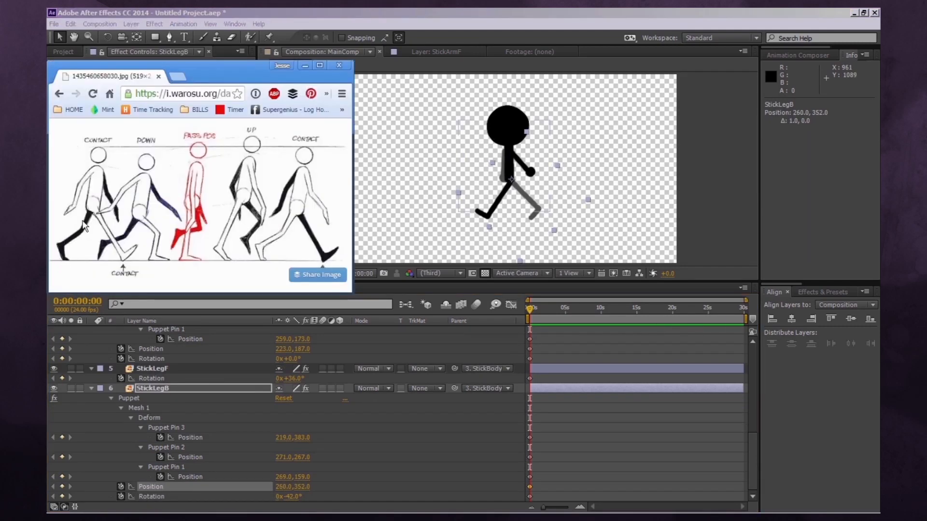
Step: Bend StickLegB at the knee by moving its Puppet Pin 2 to about 240.6, 266.2
{"action": "left_click", "coordinate": [160, 379]}
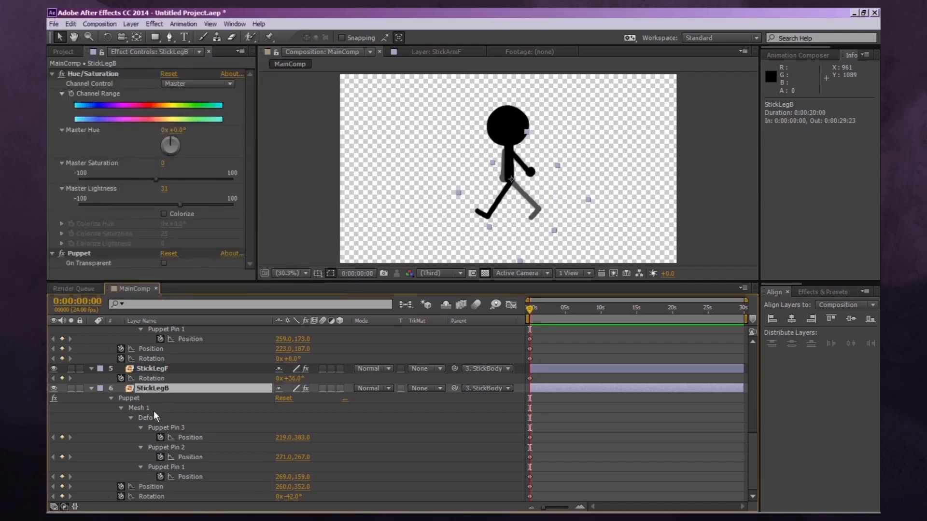
{"action": "left_click", "coordinate": [172, 421]}
{"action": "left_click", "coordinate": [524, 196]}
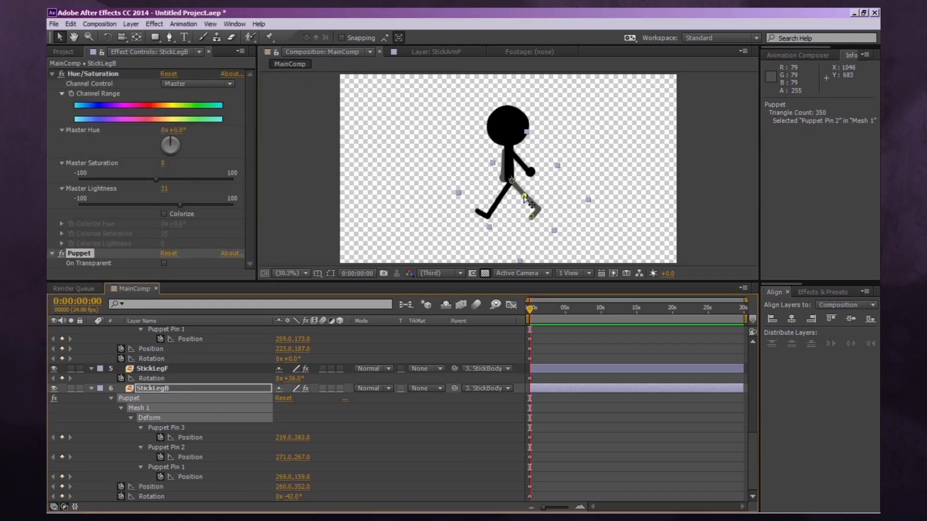
Step: Pose StickArmB at 0:00:00:00 with Rotation 40° and Position 235.0, 199.0
{"action": "scroll", "coordinate": [154, 430], "scroll_direction": "up", "scroll_amount": 7}
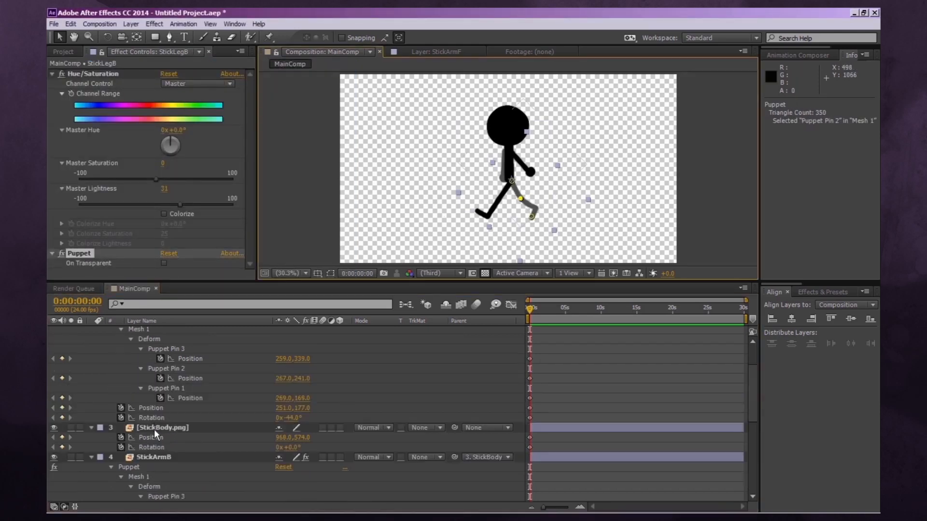
{"action": "left_click", "coordinate": [149, 459]}
{"action": "scroll", "coordinate": [216, 444], "scroll_direction": "down", "scroll_amount": 4}
{"action": "left_click_drag", "start_coordinate": [295, 447], "coordinate": [318, 448]}
{"action": "left_click_drag", "start_coordinate": [319, 448], "coordinate": [323, 448]}
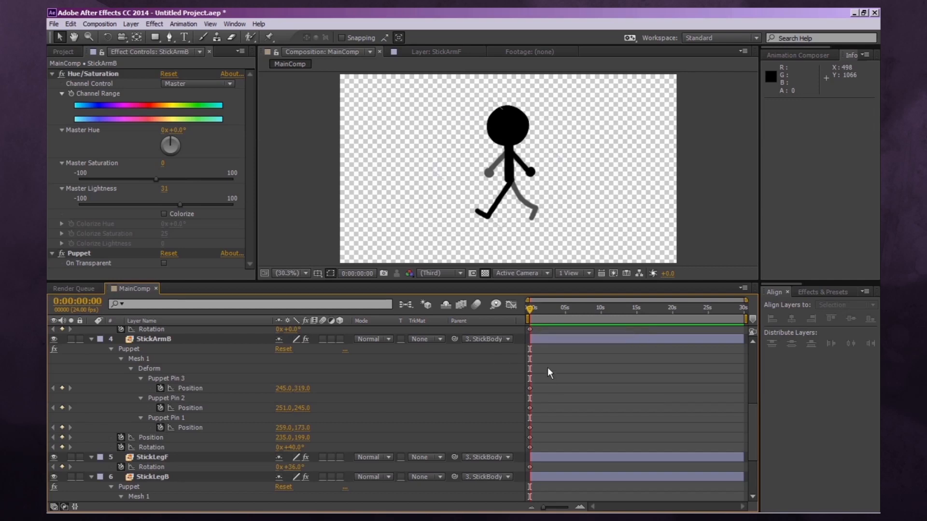
Step: At 0:00:00:01, add keyframes to the Puppet pin, Position and Rotation properties across all six layers
{"action": "key", "text": "Page_Down"}
{"action": "scroll", "coordinate": [209, 383], "scroll_direction": "up", "scroll_amount": 10}
{"action": "left_click", "coordinate": [161, 329]}
{"action": "scroll", "coordinate": [161, 396], "scroll_direction": "down", "scroll_amount": 15}
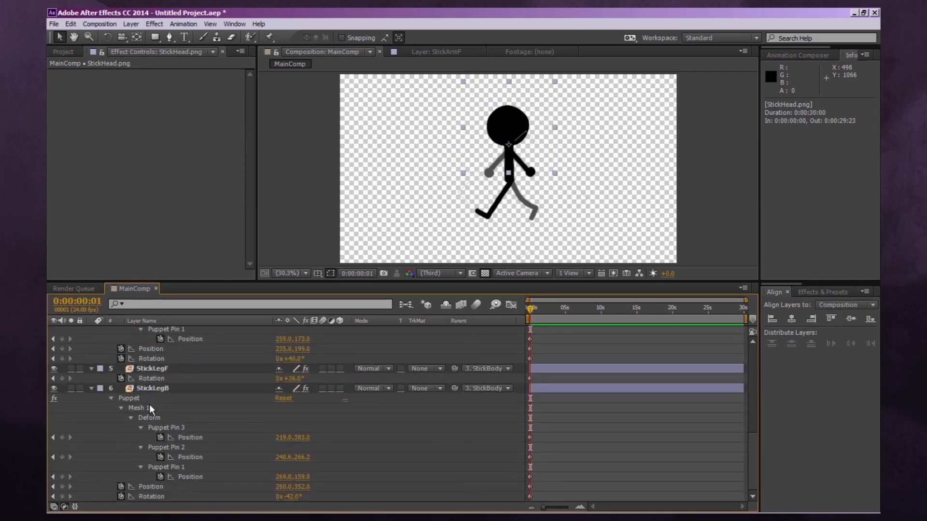
{"action": "key", "text": "ctrl+a"}
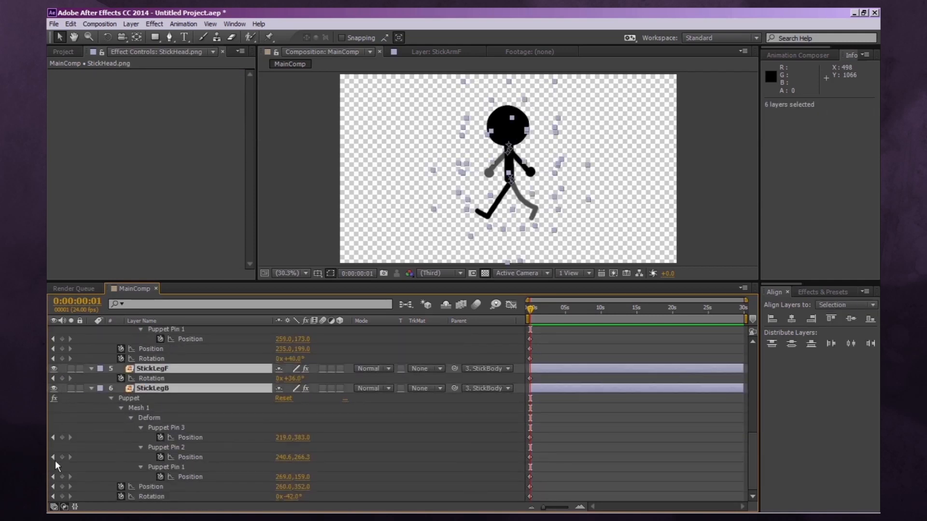
{"action": "left_click", "coordinate": [63, 408]}
{"action": "left_click", "coordinate": [65, 340], "text": "shift"}
{"action": "scroll", "coordinate": [62, 406], "scroll_direction": "up", "scroll_amount": 5}
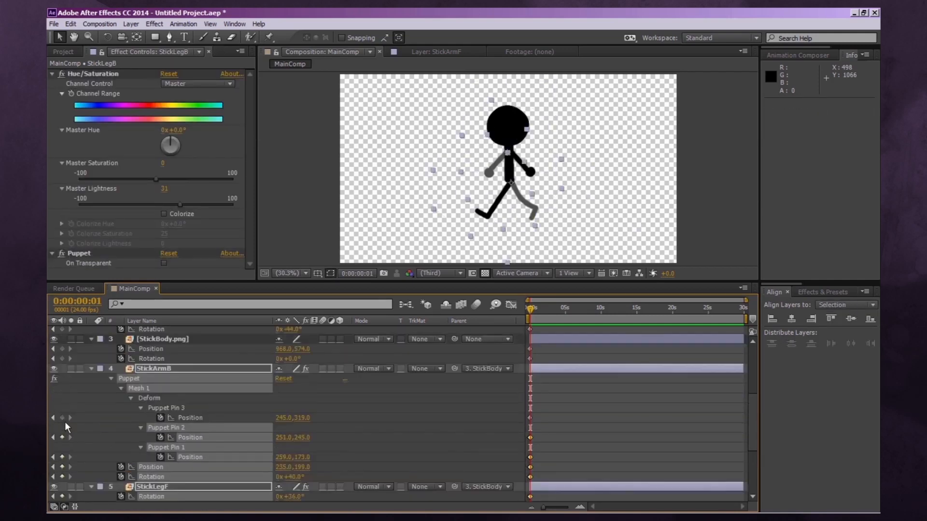
{"action": "left_click", "coordinate": [62, 418]}
{"action": "scroll", "coordinate": [66, 417], "scroll_direction": "up", "scroll_amount": 5}
{"action": "left_click", "coordinate": [63, 329], "text": "shift"}
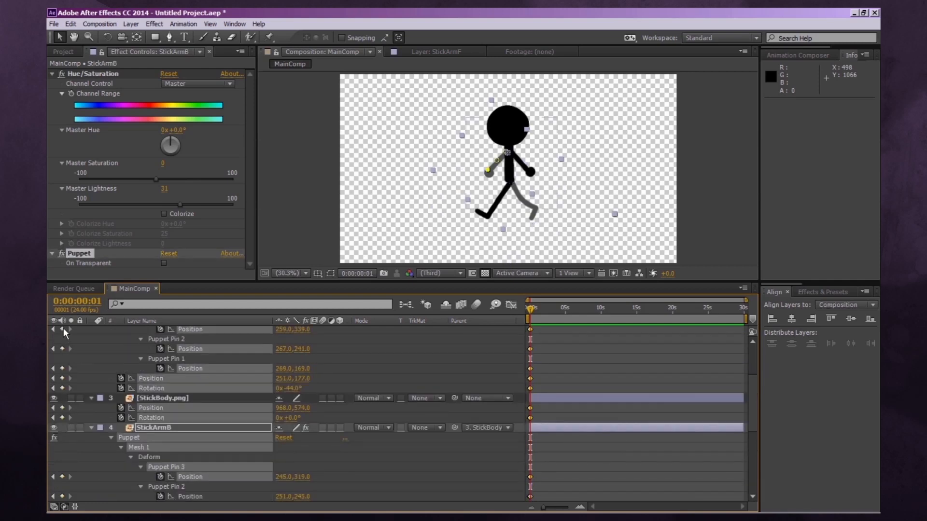
{"action": "scroll", "coordinate": [64, 362], "scroll_direction": "up", "scroll_amount": 3}
{"action": "left_click", "coordinate": [63, 349]}
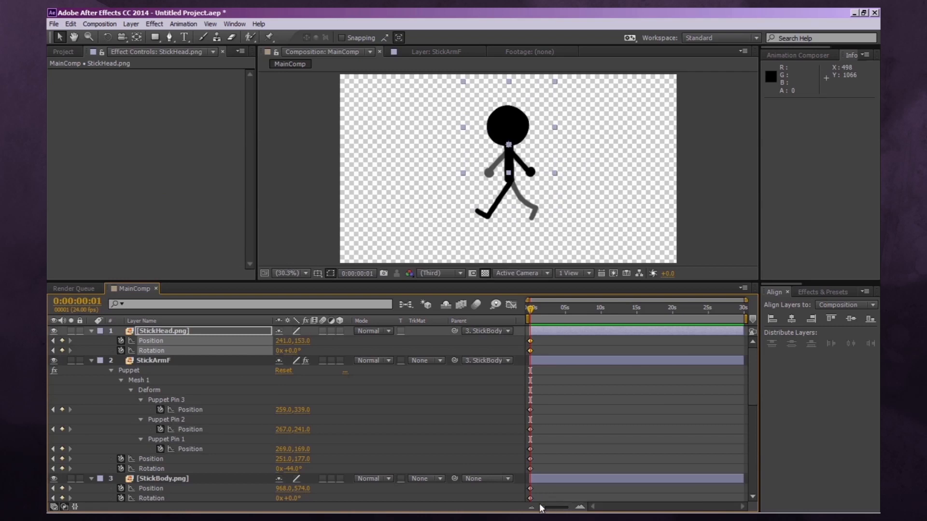
Step: Check the reference's Down pose, then lower StickBody.png to Position 968.0, 619.0 at 0:00:00:01
{"action": "left_click_drag", "start_coordinate": [543, 509], "coordinate": [572, 510]}
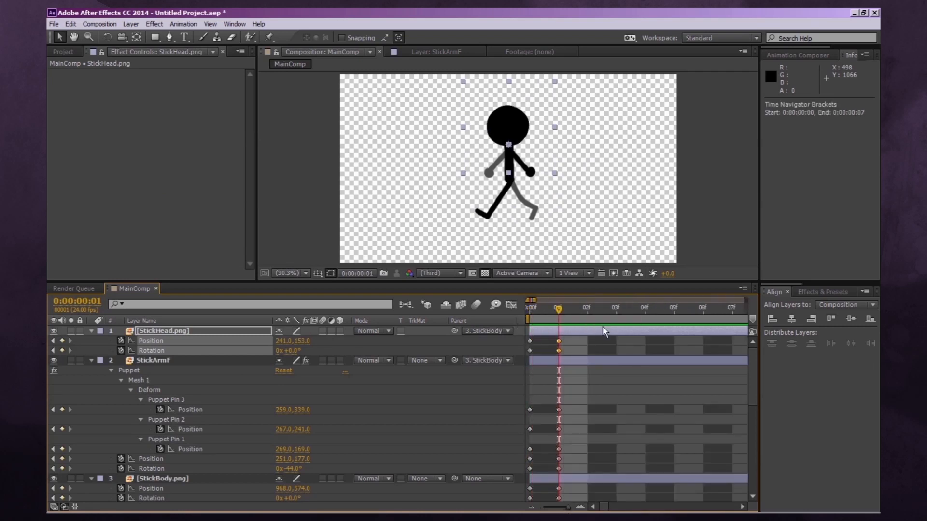
{"action": "key", "text": "alt+Tab"}
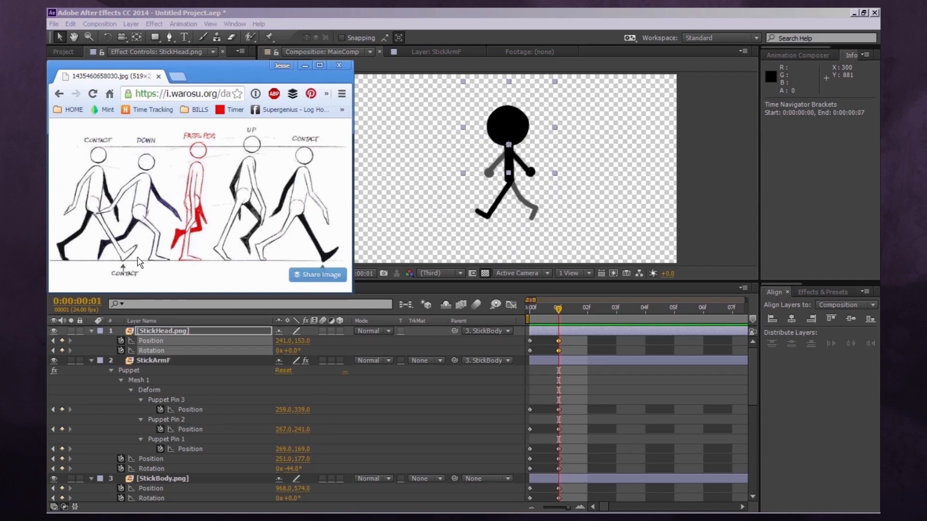
{"action": "left_click", "coordinate": [436, 344]}
{"action": "left_click", "coordinate": [535, 196]}
{"action": "key", "text": "Down"}
{"action": "key", "text": "Down"}
{"action": "key", "text": "Down"}
{"action": "key", "text": "Down"}
{"action": "key", "text": "Down"}
{"action": "key", "text": "Down"}
{"action": "key", "text": "Down"}
{"action": "key", "text": "Down"}
{"action": "key", "text": "Down"}
{"action": "key", "text": "Down"}
{"action": "key", "text": "Down"}
{"action": "key", "text": "Down"}
{"action": "key", "text": "Down"}
{"action": "key", "text": "Down"}
{"action": "key", "text": "Down"}
{"action": "key", "text": "Down"}
{"action": "key", "text": "Down"}
{"action": "key", "text": "Down"}
{"action": "key", "text": "Down"}
{"action": "key", "text": "Down"}
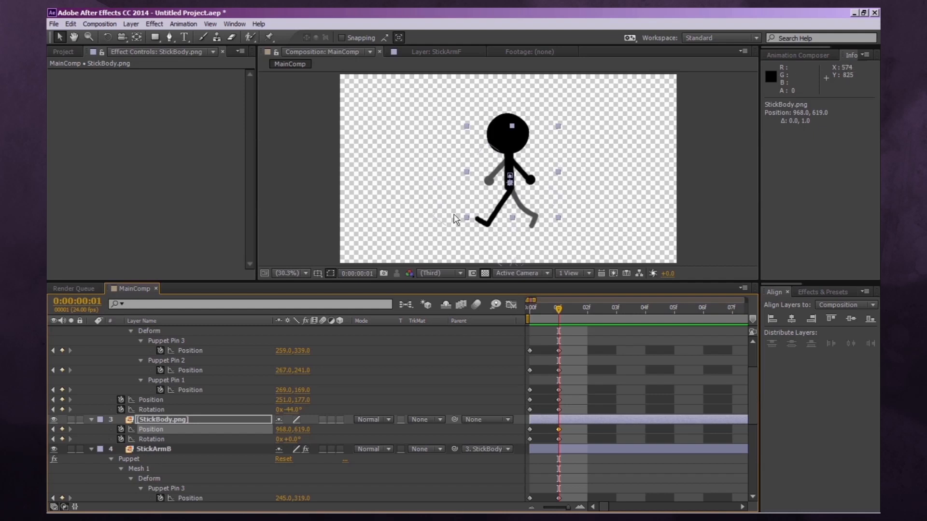
Step: At 0:00:00:00, draw a black rectangle shape about 2176 by 178 px as ground beneath the figure's feet, on its own layer
{"action": "key", "text": "ctrl+Up"}
{"action": "key", "text": "ctrl+Up"}
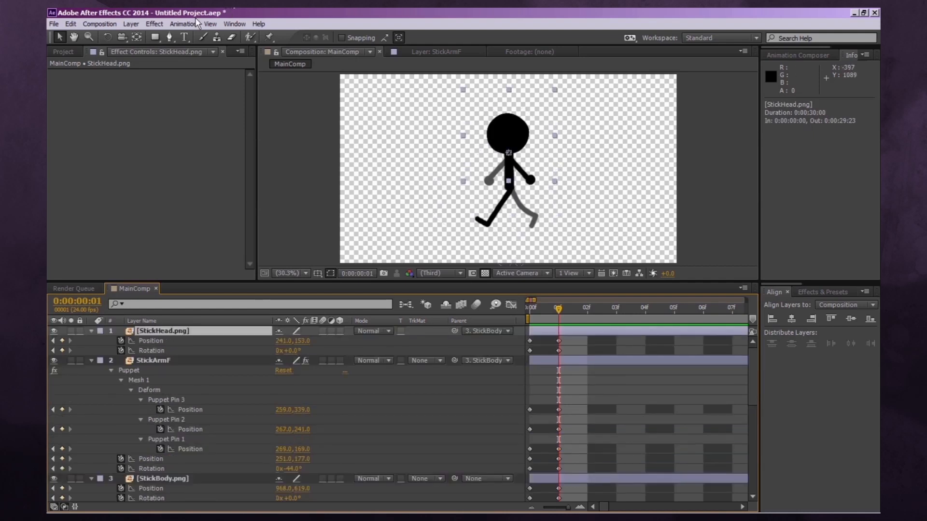
{"action": "left_click", "coordinate": [156, 37]}
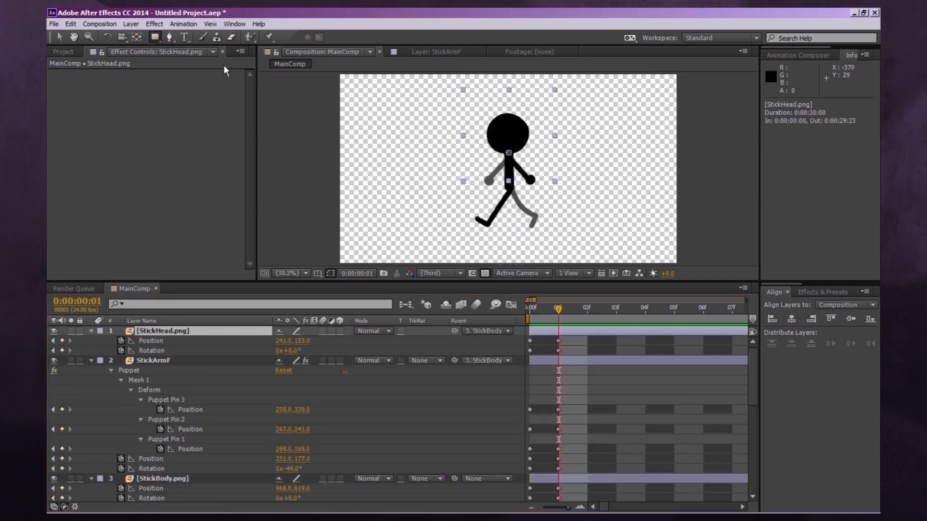
{"action": "key", "text": "Page_Up"}
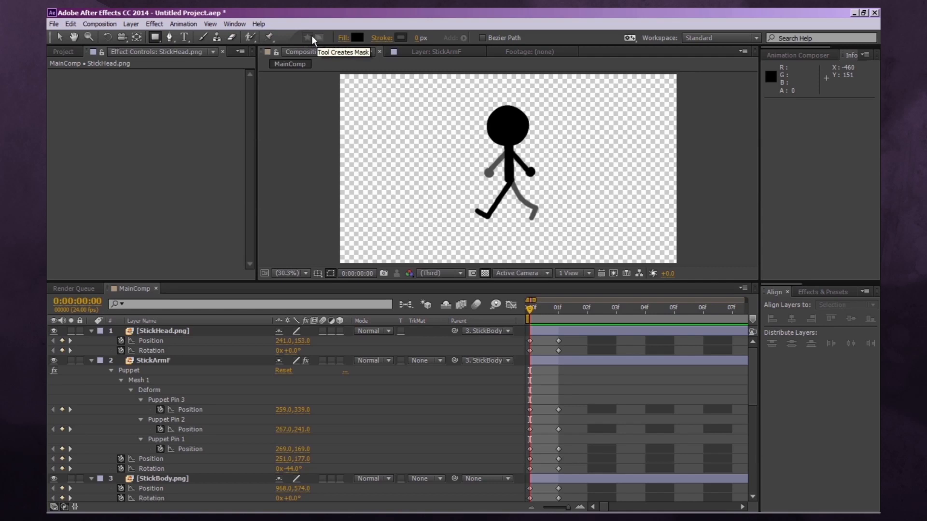
{"action": "mouse_move", "coordinate": [317, 250]}
{"action": "left_mouse_down"}
{"action": "mouse_move", "coordinate": [422, 234]}
{"action": "mouse_move", "coordinate": [699, 219]}
{"action": "left_mouse_up"}
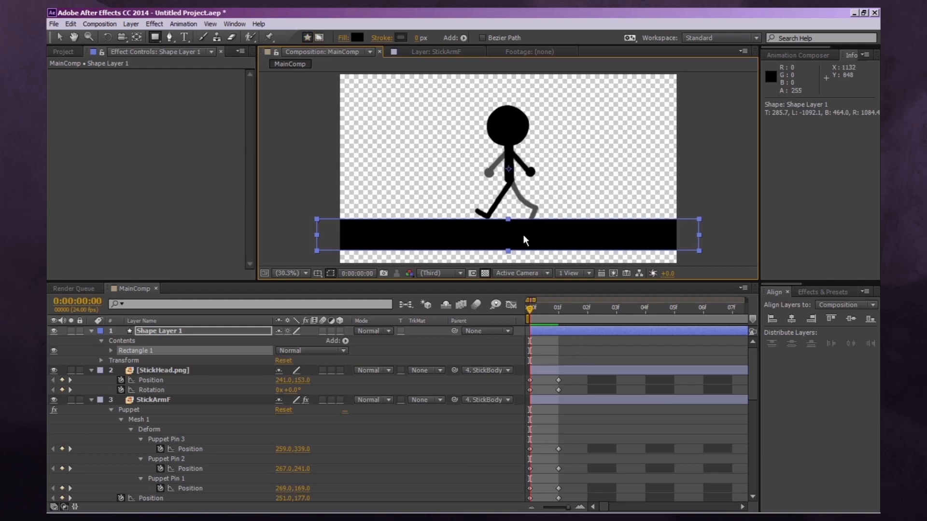
Step: Draw a rectangular mask over part of StickHead.png and undo it
{"action": "left_click", "coordinate": [146, 371]}
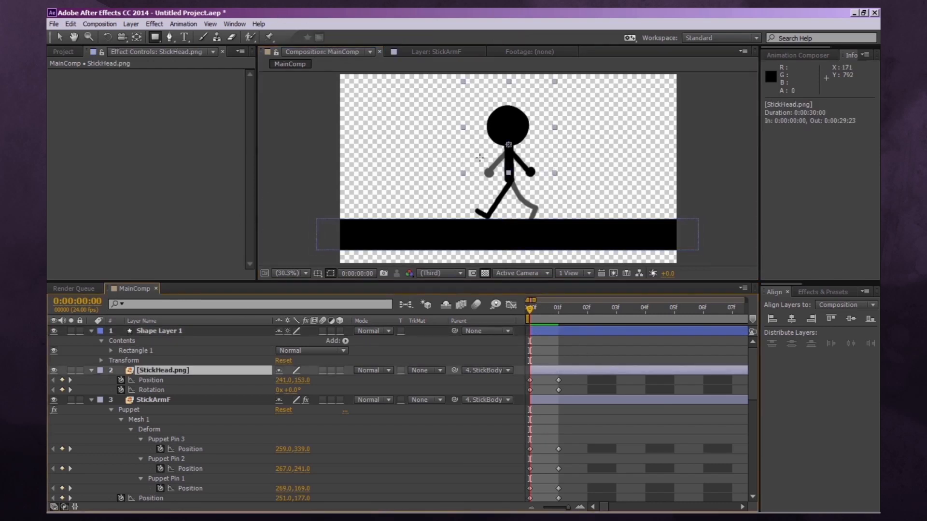
{"action": "left_click", "coordinate": [155, 37]}
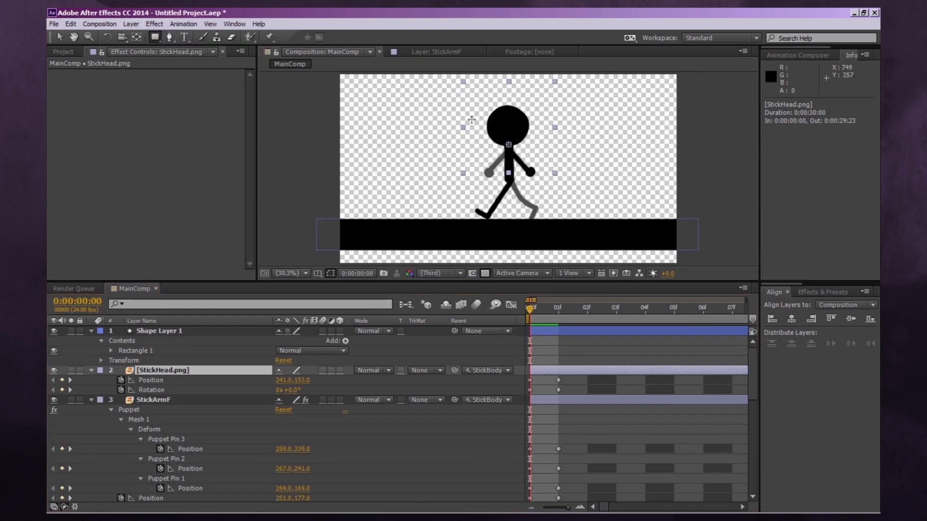
{"action": "left_click_drag", "start_coordinate": [471, 119], "coordinate": [516, 134]}
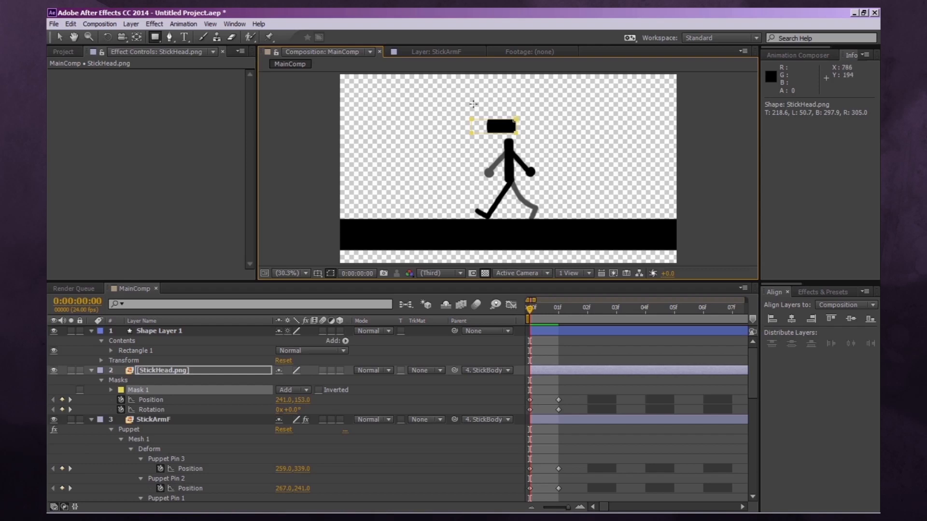
{"action": "key", "text": "ctrl+z"}
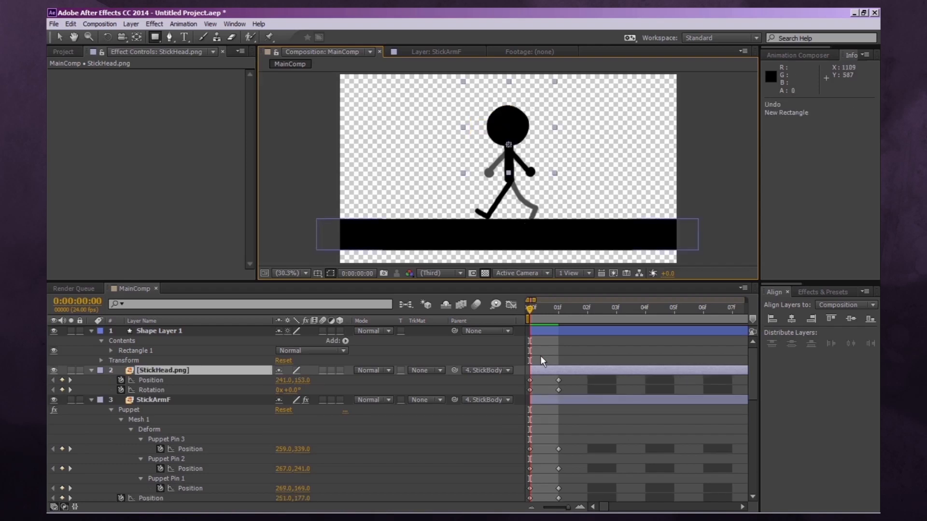
Step: Change the ground rectangle's fill colour to green and lock its layer
{"action": "left_click", "coordinate": [540, 356]}
{"action": "left_click", "coordinate": [160, 321]}
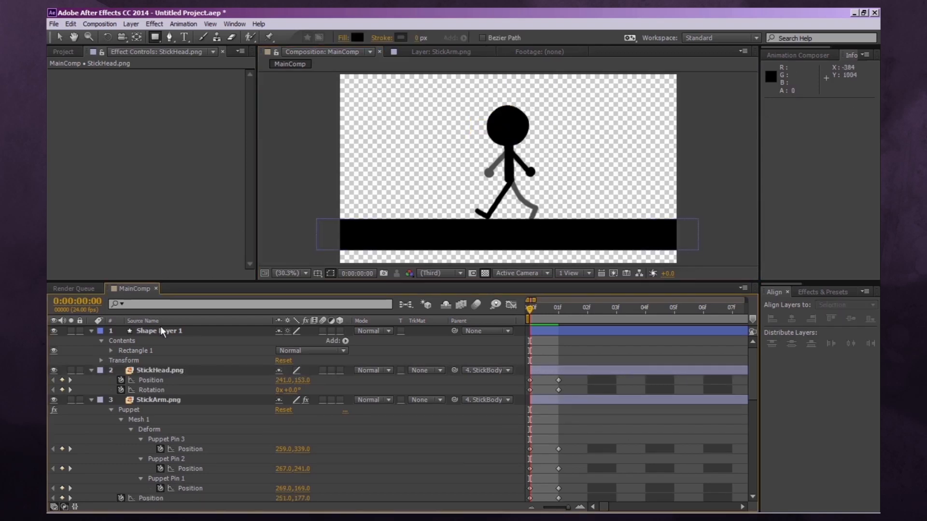
{"action": "left_click", "coordinate": [145, 332]}
{"action": "left_click", "coordinate": [357, 37]}
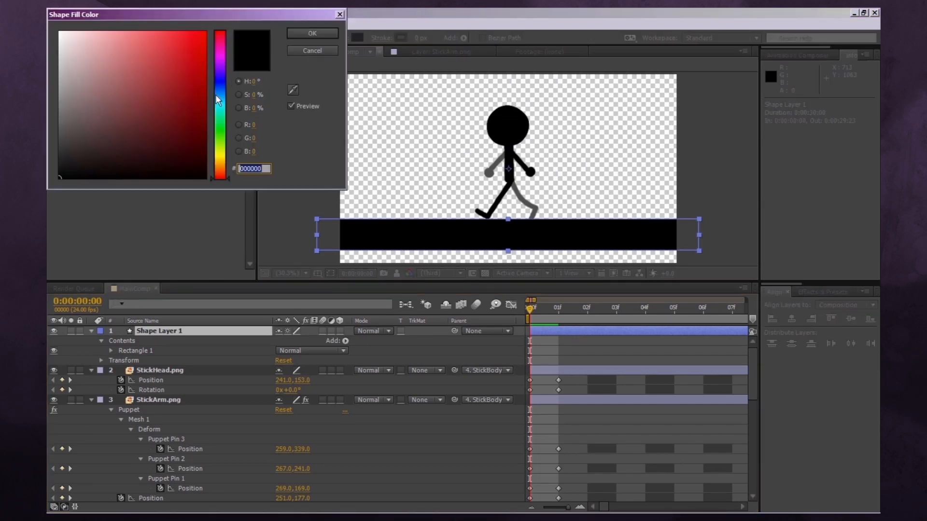
{"action": "left_click", "coordinate": [215, 128]}
{"action": "left_click", "coordinate": [184, 71]}
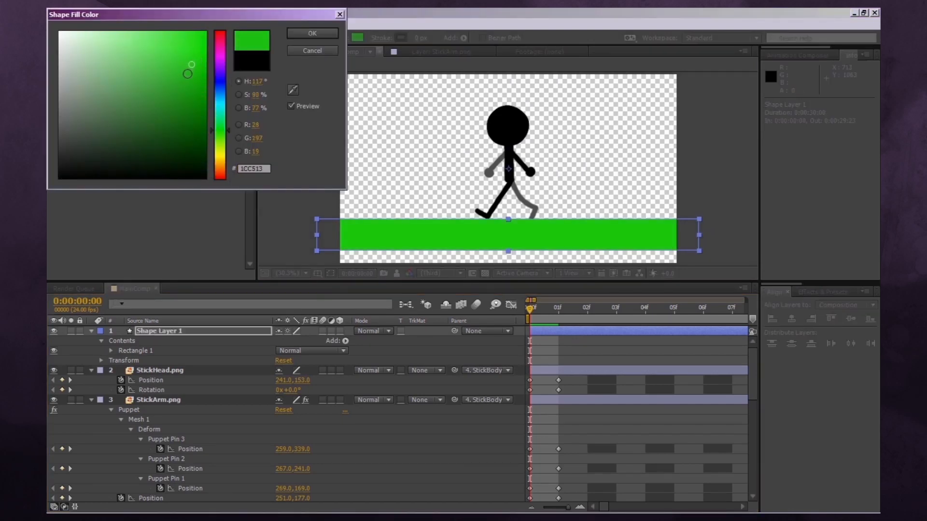
{"action": "left_click", "coordinate": [313, 34]}
{"action": "left_click", "coordinate": [600, 360]}
{"action": "left_click", "coordinate": [80, 331]}
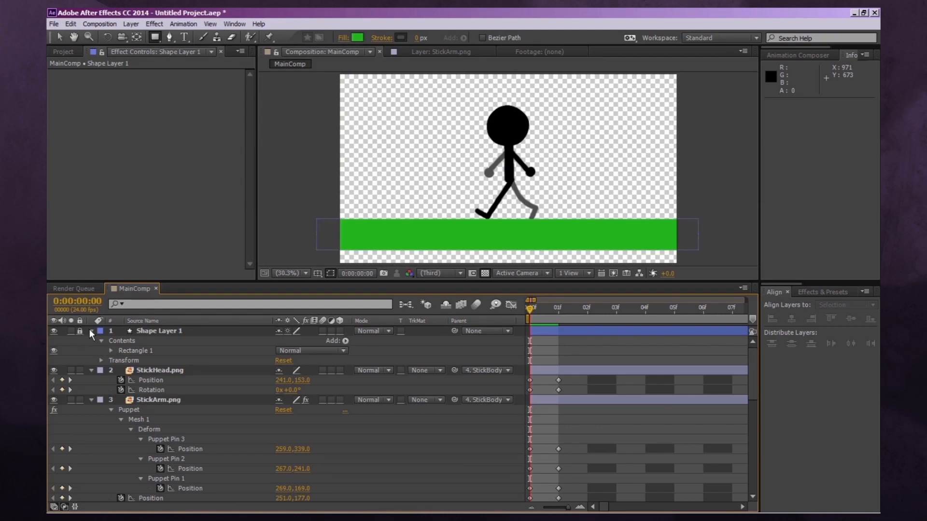
Step: Check the reference's Down pose, then set the layer 3 arm's Rotation to -71° at 0:00:00:01
{"action": "left_click", "coordinate": [90, 330]}
{"action": "left_click_drag", "start_coordinate": [519, 319], "coordinate": [562, 318]}
{"action": "scroll", "coordinate": [564, 406], "scroll_direction": "down", "scroll_amount": 2}
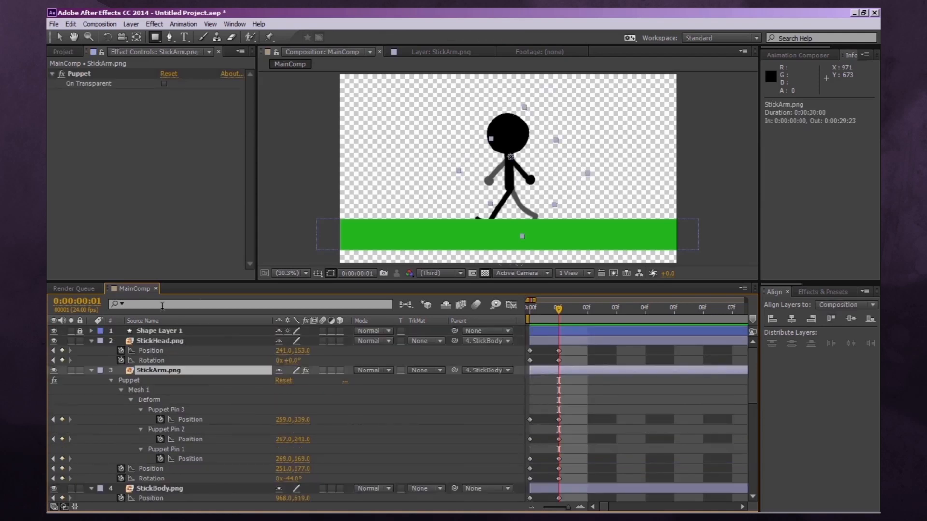
{"action": "key", "text": "alt+Tab"}
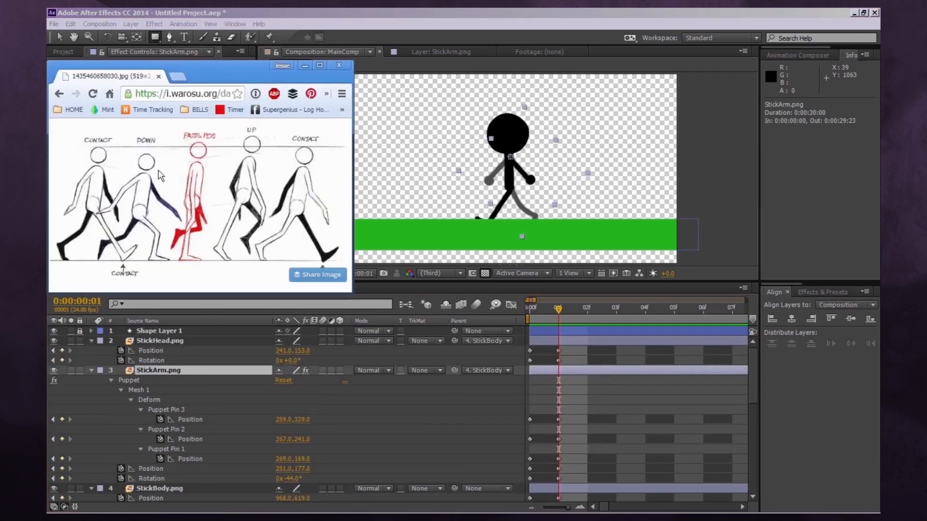
{"action": "left_click_drag", "start_coordinate": [292, 478], "coordinate": [260, 479]}
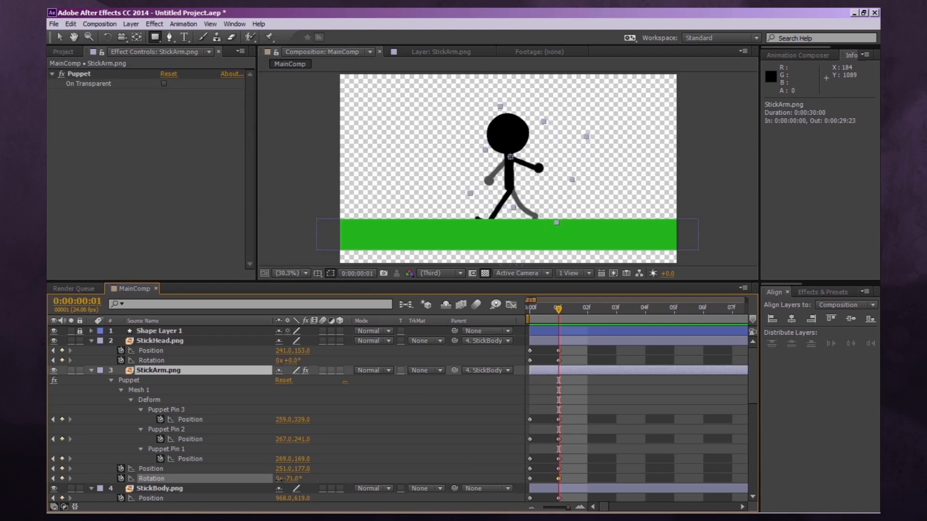
Step: Set StickArmB's Rotation to +61° at 0:00:00:01 and compare the pose with the neighbouring frame
{"action": "scroll", "coordinate": [357, 435], "scroll_direction": "down", "scroll_amount": 1}
{"action": "scroll", "coordinate": [357, 435], "scroll_direction": "down", "scroll_amount": 1}
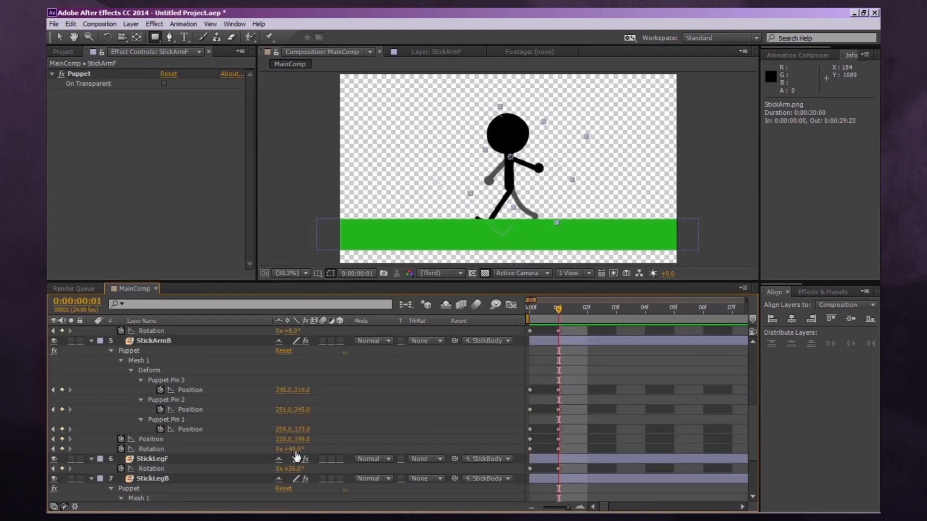
{"action": "left_click_drag", "start_coordinate": [294, 450], "coordinate": [319, 449]}
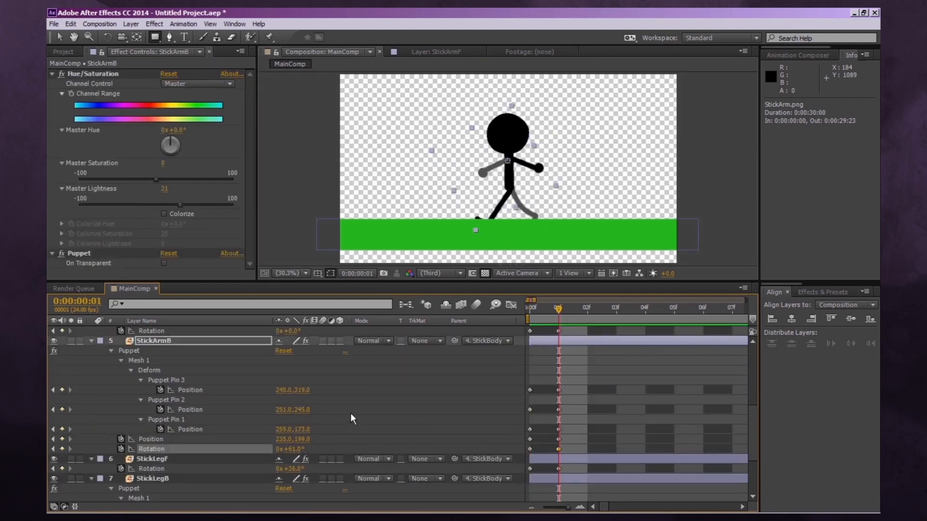
{"action": "key", "text": "Page_Up"}
{"action": "key", "text": "Page_Down"}
{"action": "key", "text": "Page_Up"}
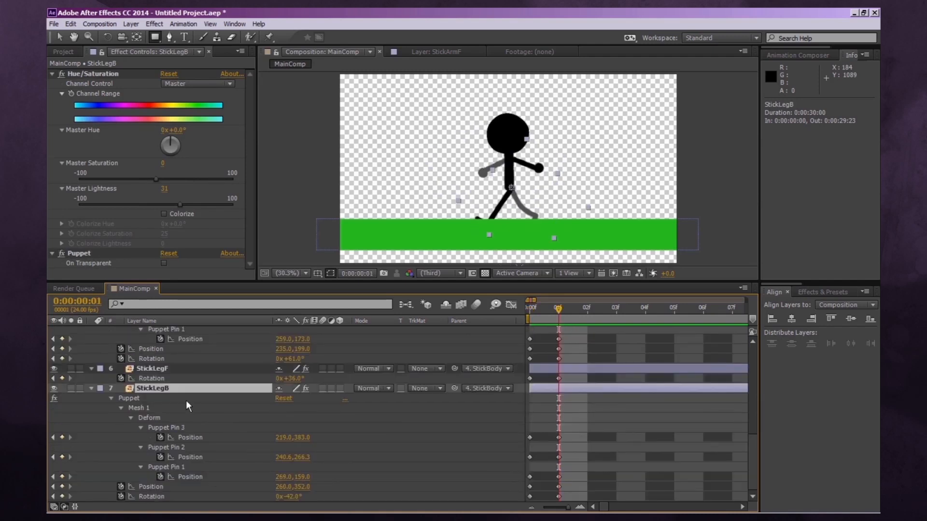
Step: Reveal StickLegF's keyframed properties and set its Rotation to +25° at 0:00:00:01
{"action": "scroll", "coordinate": [186, 402], "scroll_direction": "up", "scroll_amount": 1}
{"action": "left_click", "coordinate": [164, 400]}
{"action": "key", "text": "u"}
{"action": "scroll", "coordinate": [167, 404], "scroll_direction": "down", "scroll_amount": 1}
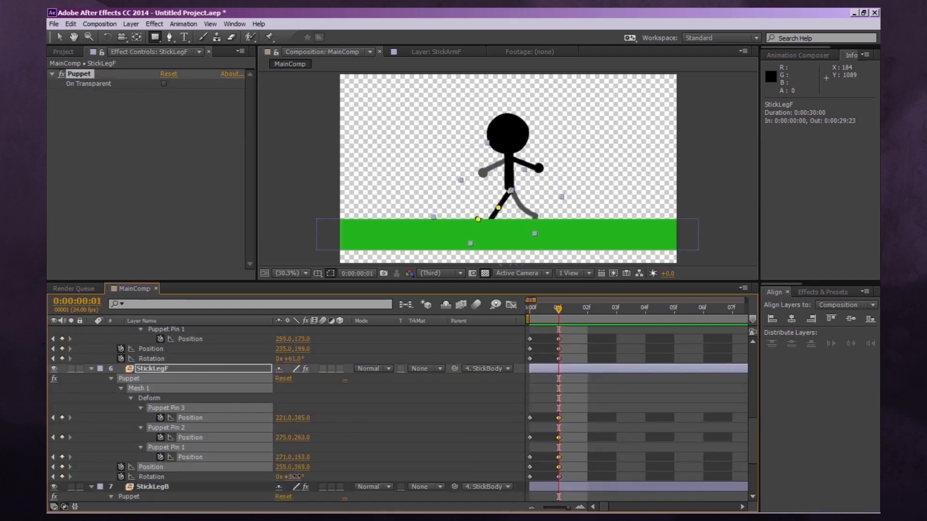
{"action": "left_click_drag", "start_coordinate": [295, 477], "coordinate": [290, 477]}
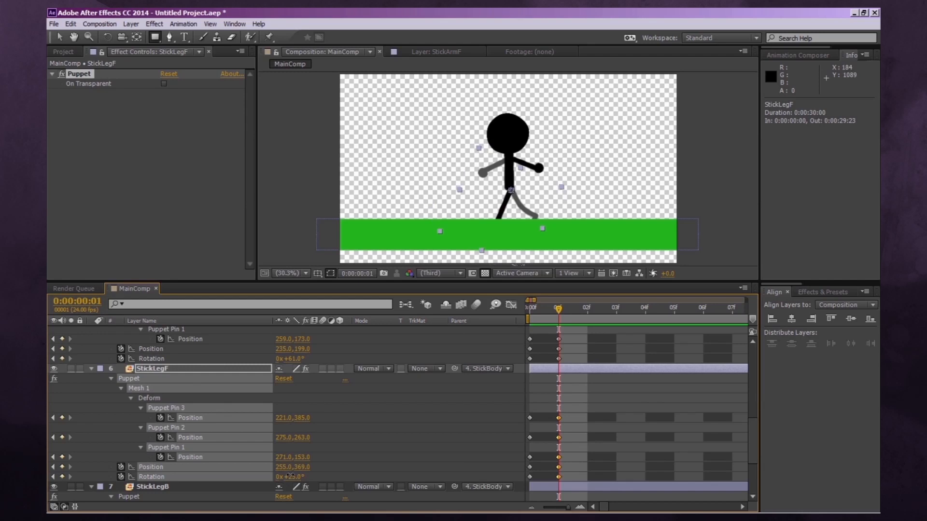
Step: Bend StickLegF at 0:00:00:01 by moving Puppet Pin 3 to about 225.4, 331.9 and Puppet Pin 2 to 237.1, 244.2
{"action": "left_click", "coordinate": [157, 408]}
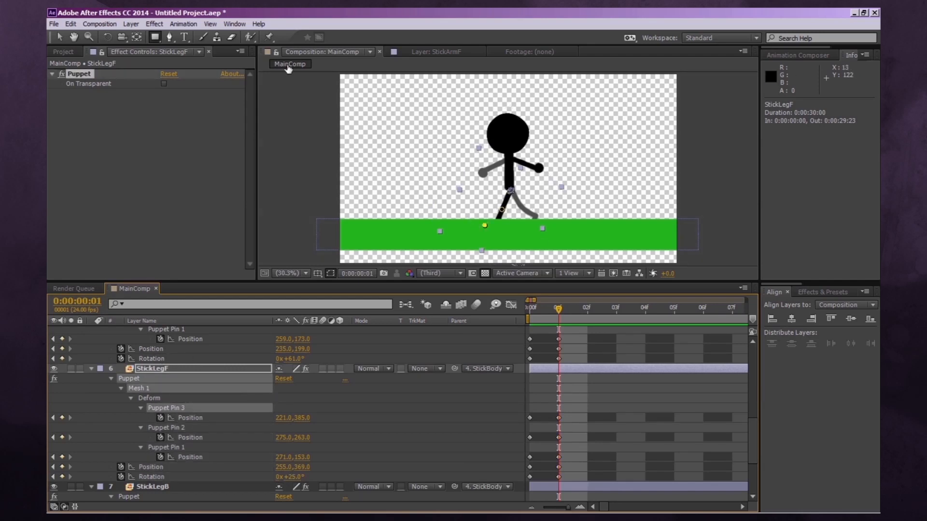
{"action": "left_click", "coordinate": [268, 37]}
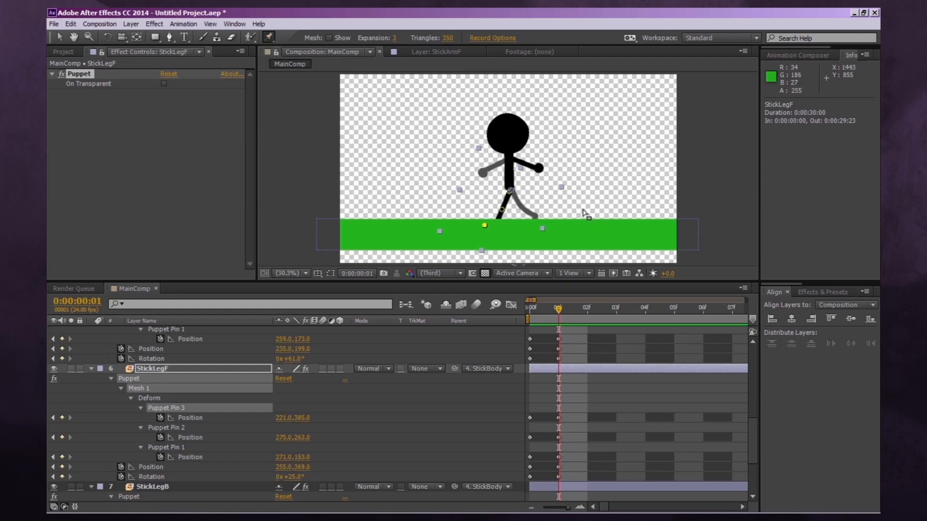
{"action": "left_click_drag", "start_coordinate": [502, 209], "coordinate": [489, 217]}
{"action": "key", "text": "space"}
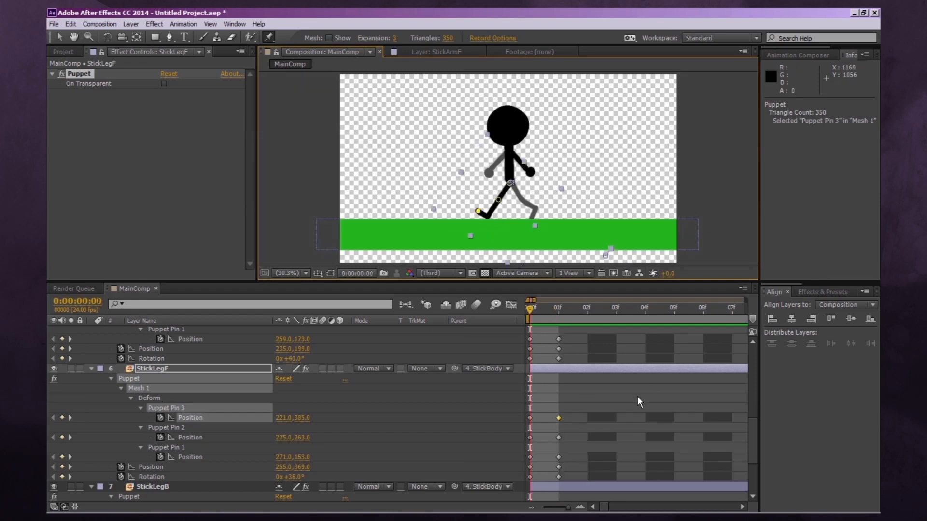
Step: Set StickLegB's Rotation to -31° and bend it with Puppet Pin 2 at about 230.4, 225.5 and Pin 3 at 272.9, 319.0
{"action": "left_click", "coordinate": [159, 483]}
{"action": "scroll", "coordinate": [162, 473], "scroll_direction": "down", "scroll_amount": 5}
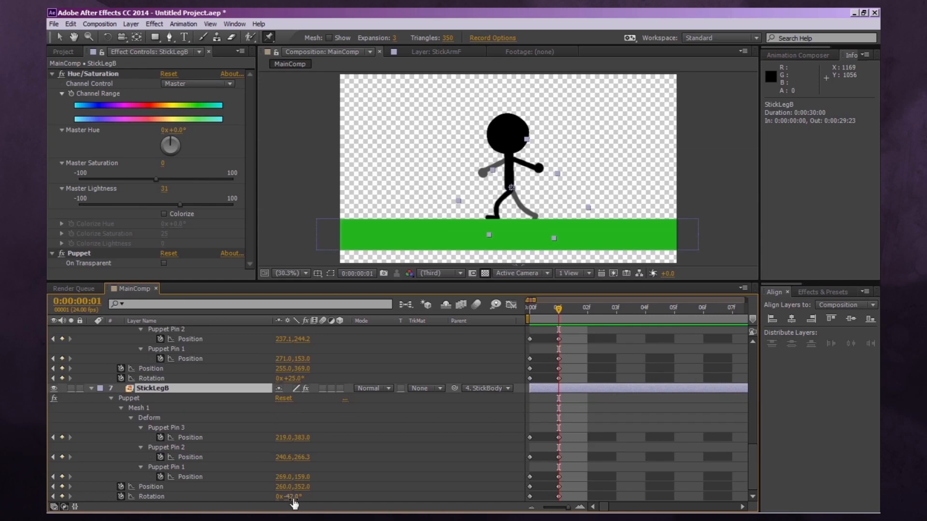
{"action": "left_click_drag", "start_coordinate": [294, 503], "coordinate": [298, 497]}
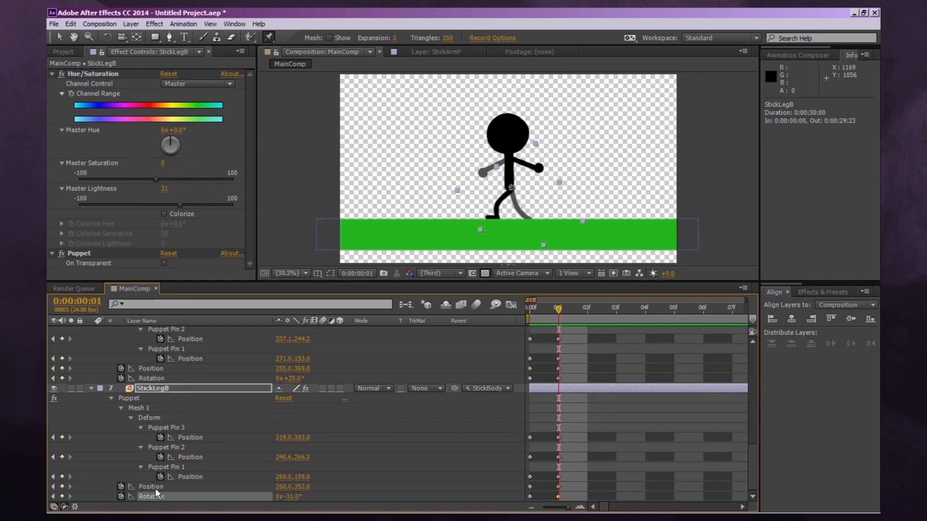
{"action": "left_click", "coordinate": [130, 399]}
{"action": "mouse_move", "coordinate": [518, 219]}
{"action": "left_mouse_down"}
{"action": "mouse_move", "coordinate": [526, 211]}
{"action": "mouse_move", "coordinate": [511, 203]}
{"action": "left_mouse_up"}
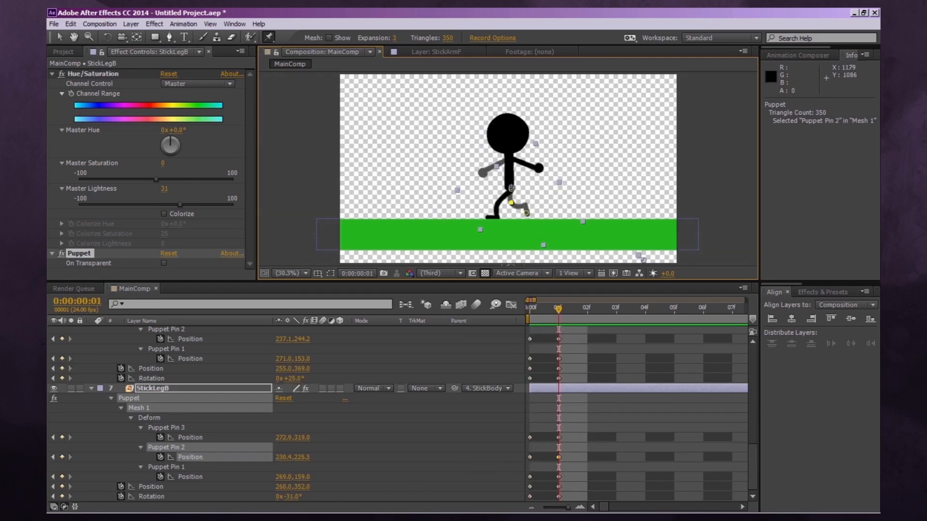
Step: Check the walk reference, then copy StickLegB's five keyframes from 0:00:00:00 to 0:00:00:02
{"action": "key", "text": "alt+Tab"}
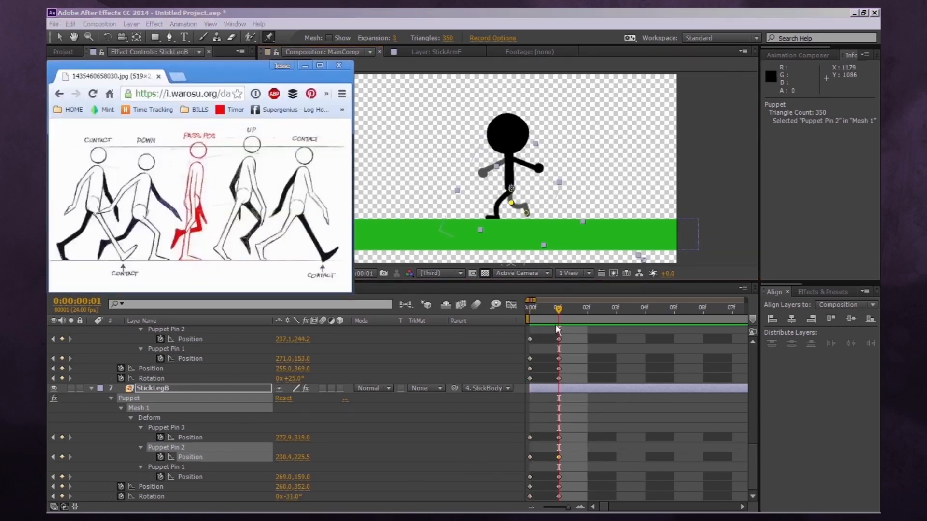
{"action": "left_click", "coordinate": [586, 312]}
{"action": "key", "text": "Home"}
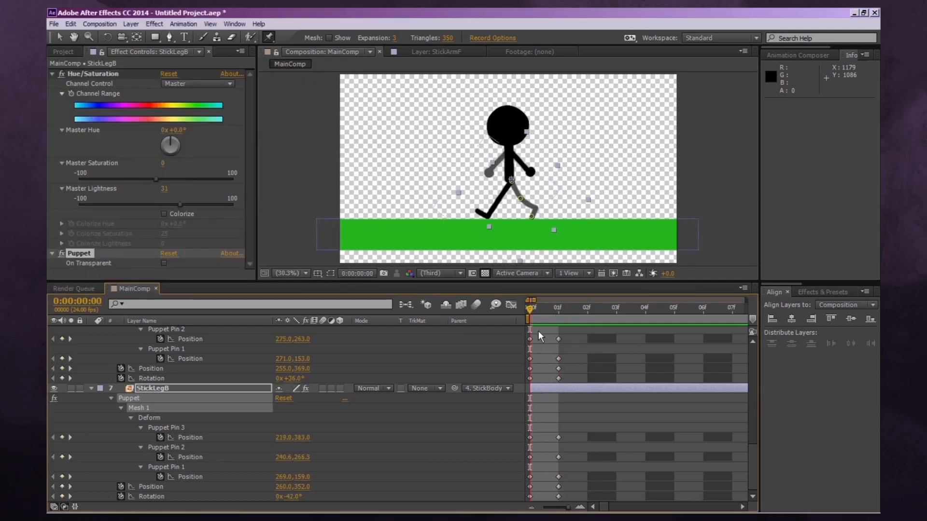
{"action": "left_click_drag", "start_coordinate": [543, 423], "coordinate": [520, 501]}
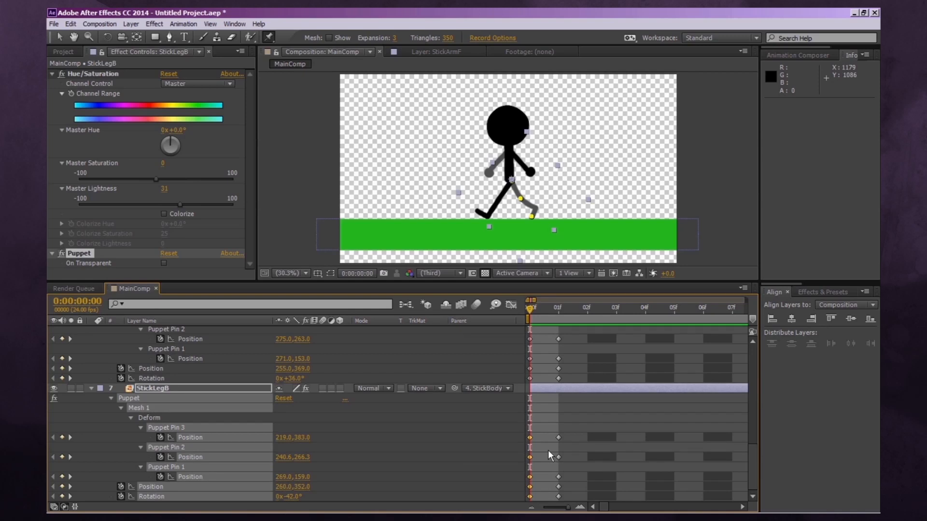
{"action": "key", "text": "ctrl+c"}
{"action": "left_click", "coordinate": [588, 309]}
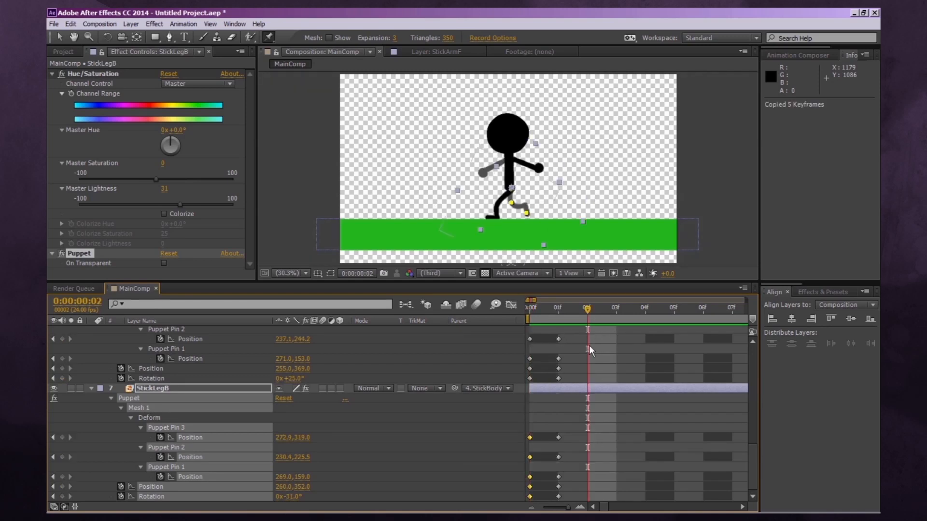
{"action": "left_click", "coordinate": [588, 451]}
{"action": "key", "text": "ctrl+v"}
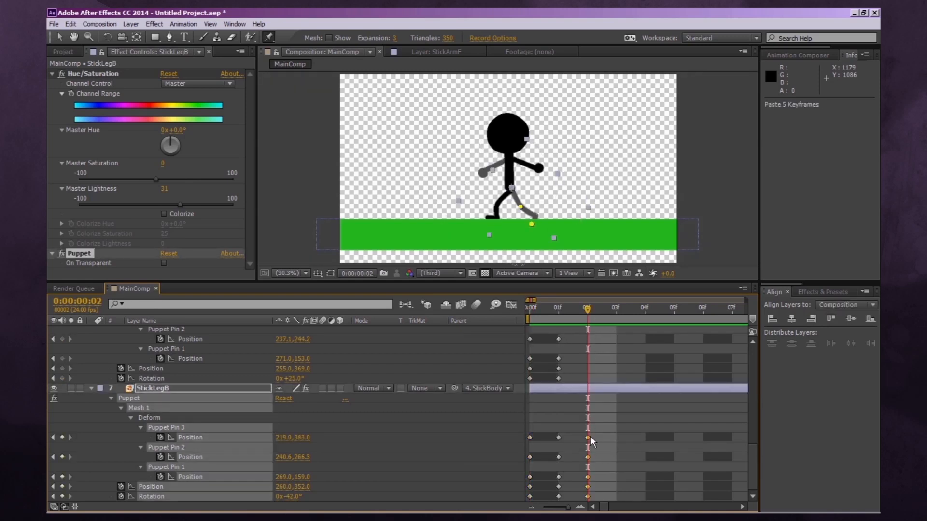
Step: Copy StickLegF's five keyframes from the first frame to 0:00:00:02
{"action": "scroll", "coordinate": [591, 433], "scroll_direction": "up", "scroll_amount": 2}
{"action": "left_click_drag", "start_coordinate": [543, 371], "coordinate": [520, 438]}
{"action": "key", "text": "ctrl+c"}
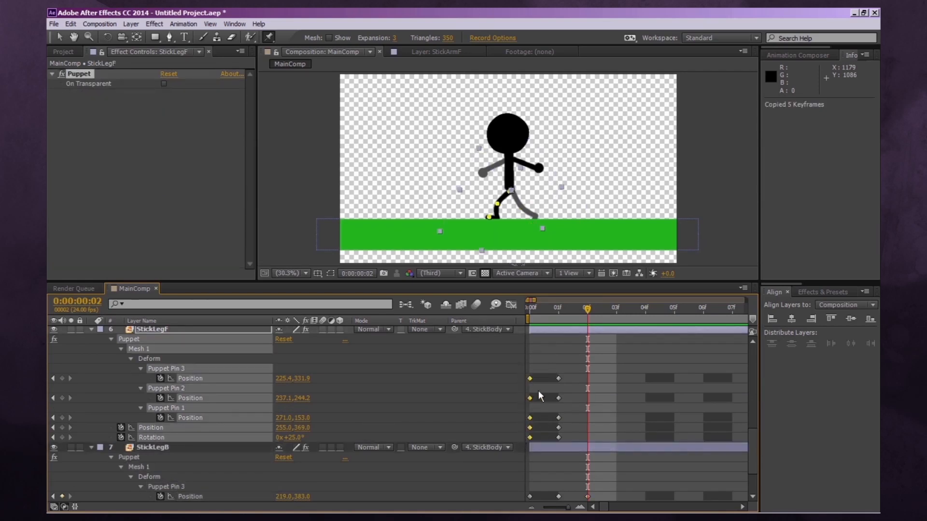
{"action": "key", "text": "ctrl+v"}
Step: Copy StickArmB's puppet pin, Position and Rotation keyframes from the first frame to 0:00:00:02
{"action": "scroll", "coordinate": [571, 401], "scroll_direction": "up", "scroll_amount": 5}
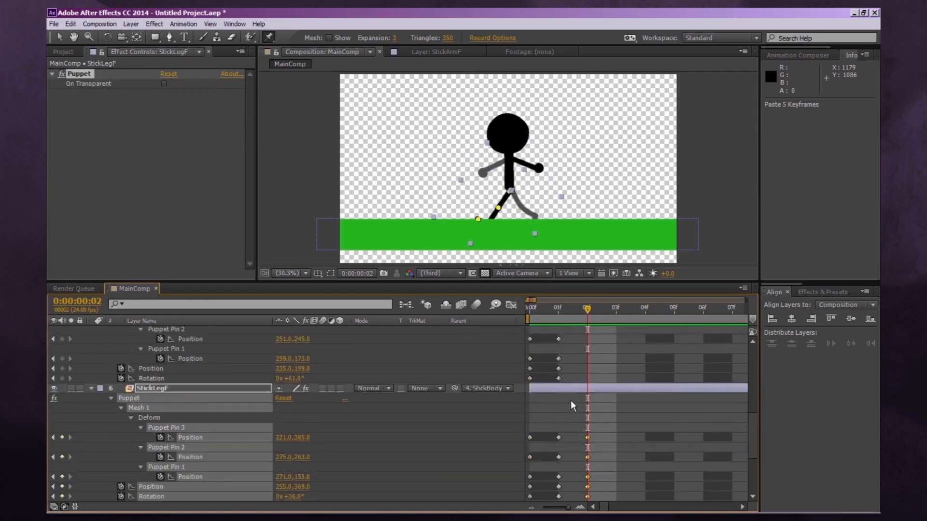
{"action": "left_click", "coordinate": [626, 383]}
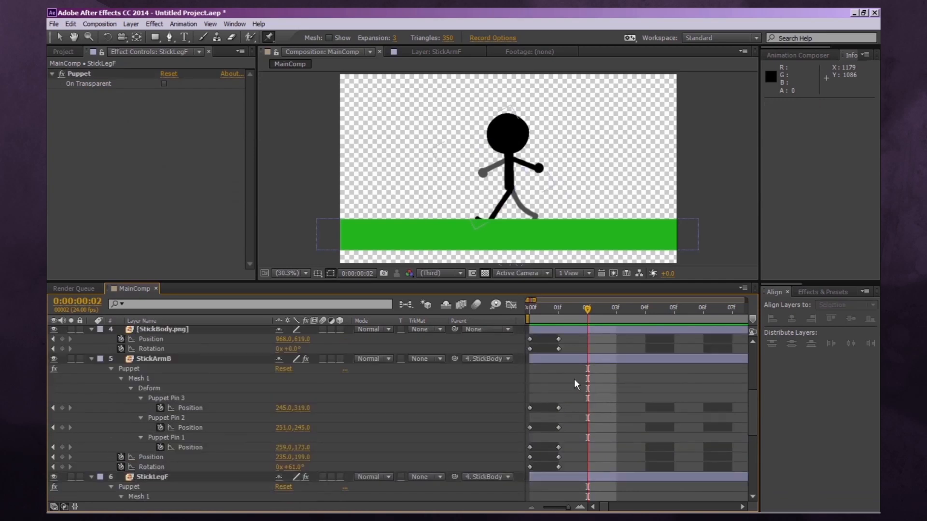
{"action": "left_click_drag", "start_coordinate": [551, 384], "coordinate": [505, 471]}
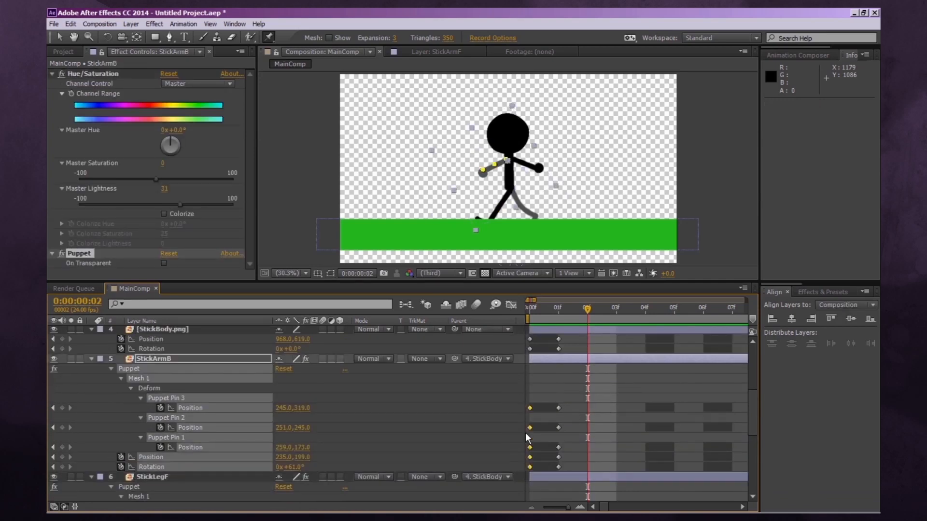
{"action": "key", "text": "ctrl+c"}
{"action": "key", "text": "ctrl+v"}
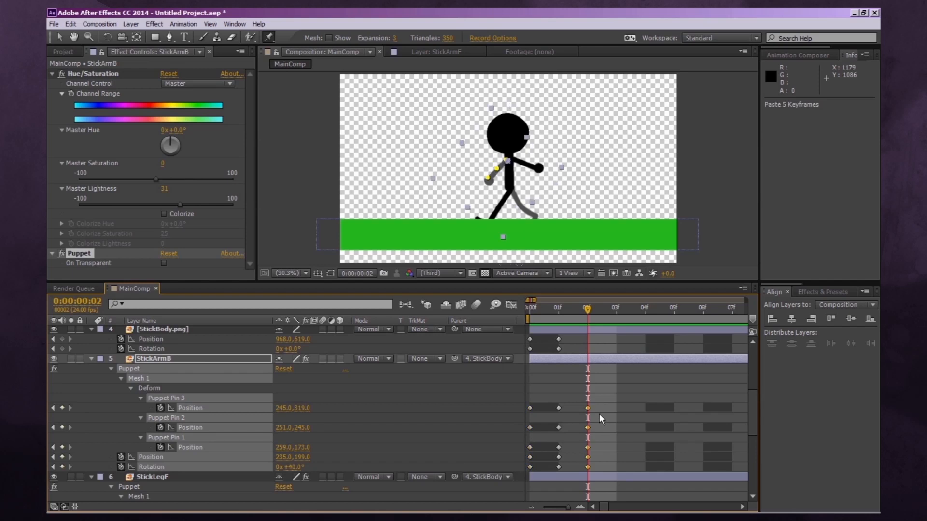
Step: Copy the first-frame keyframes of StickBody.png and StickArmF to 0:00:00:02
{"action": "scroll", "coordinate": [592, 414], "scroll_direction": "up", "scroll_amount": 3}
{"action": "left_click_drag", "start_coordinate": [524, 392], "coordinate": [535, 413]}
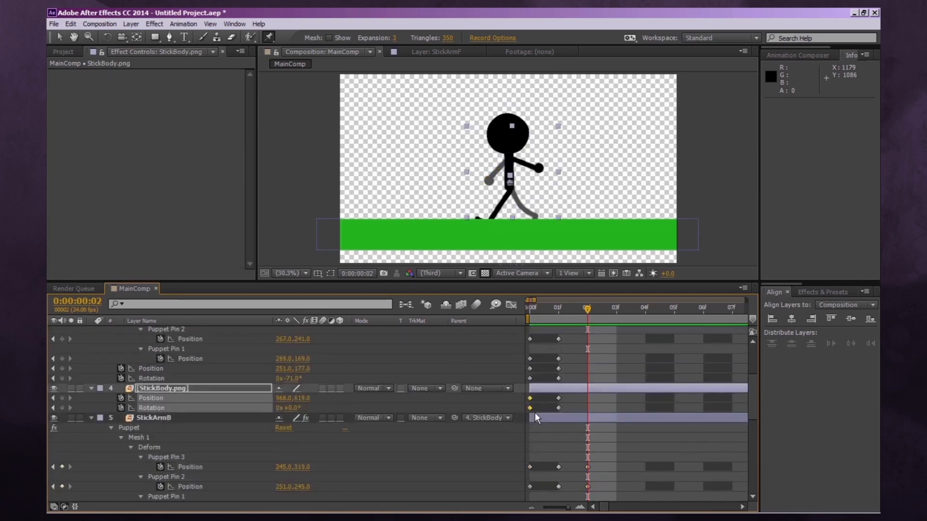
{"action": "key", "text": "ctrl+c"}
{"action": "key", "text": "ctrl+v"}
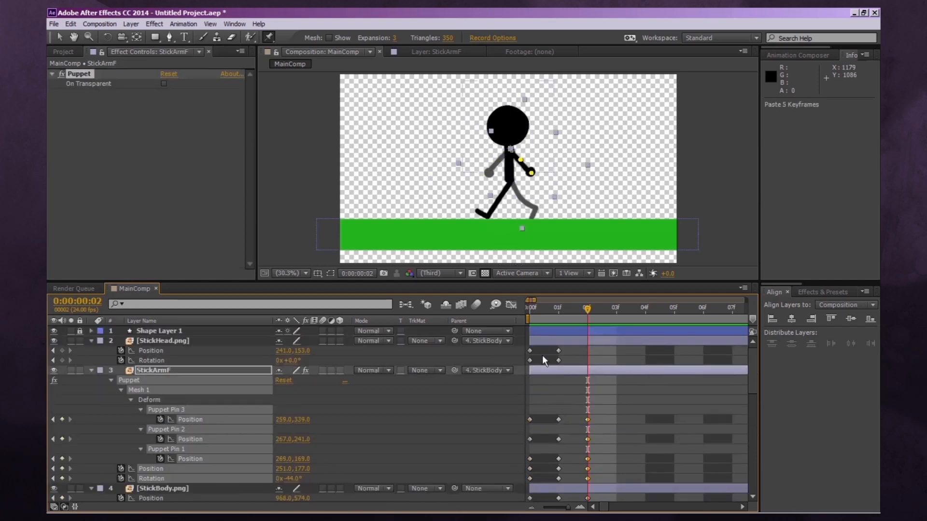
Step: Copy StickHead.png's Position and Rotation keyframes from the first frame to 0:00:00:02
{"action": "left_click_drag", "start_coordinate": [538, 364], "coordinate": [526, 353]}
{"action": "key", "text": "ctrl+c"}
{"action": "key", "text": "ctrl+v"}
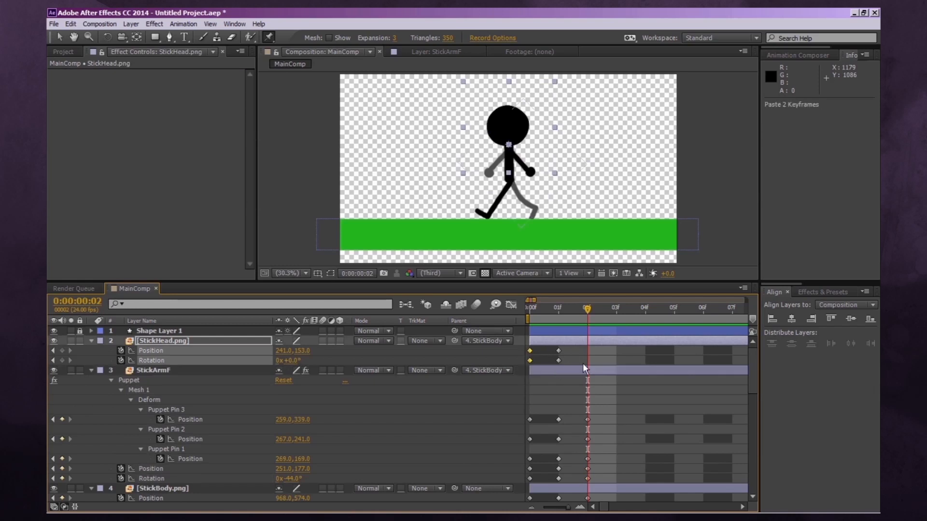
{"action": "left_click", "coordinate": [617, 399]}
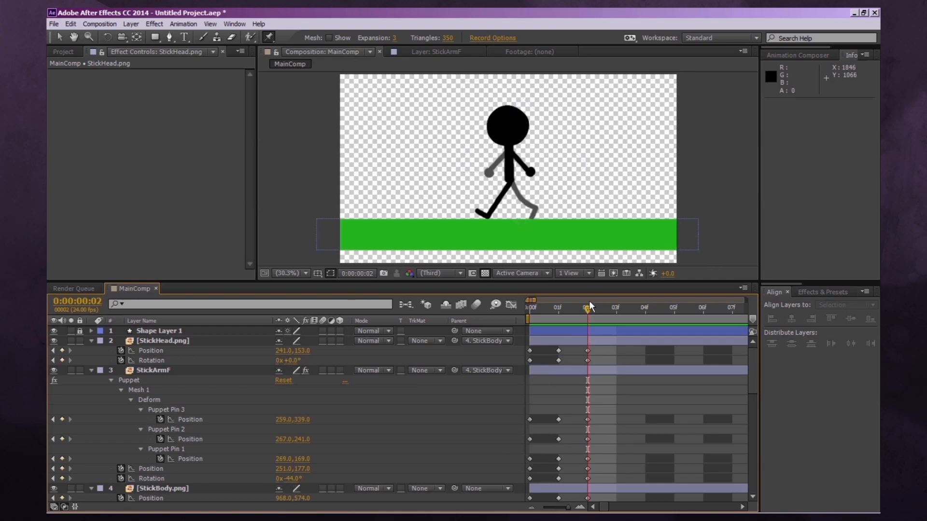
Step: Check the reference's passing pose, raise StickBody.png to Position 968.0, 559.0 at 0:00:00:02, and compare it with the previous frame
{"action": "left_click_drag", "start_coordinate": [528, 307], "coordinate": [588, 307]}
{"action": "scroll", "coordinate": [198, 479], "scroll_direction": "down", "scroll_amount": 4}
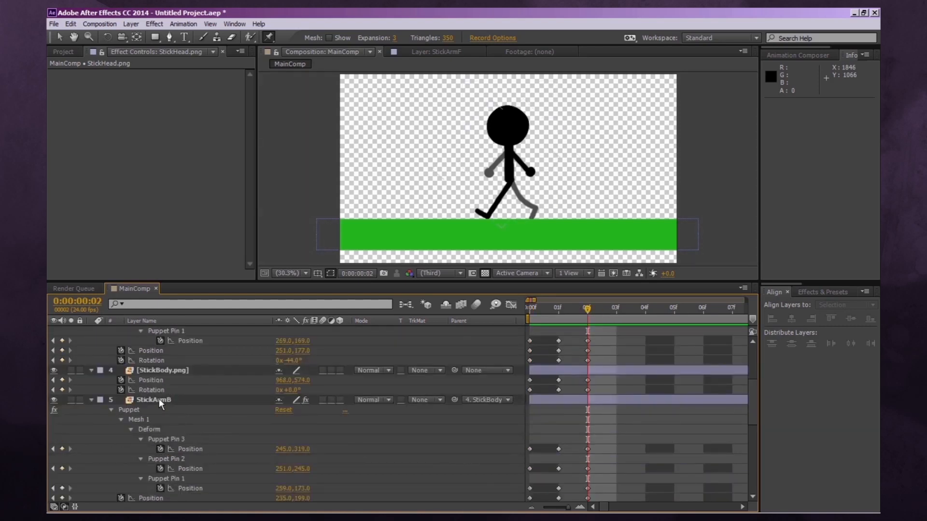
{"action": "left_click", "coordinate": [157, 370]}
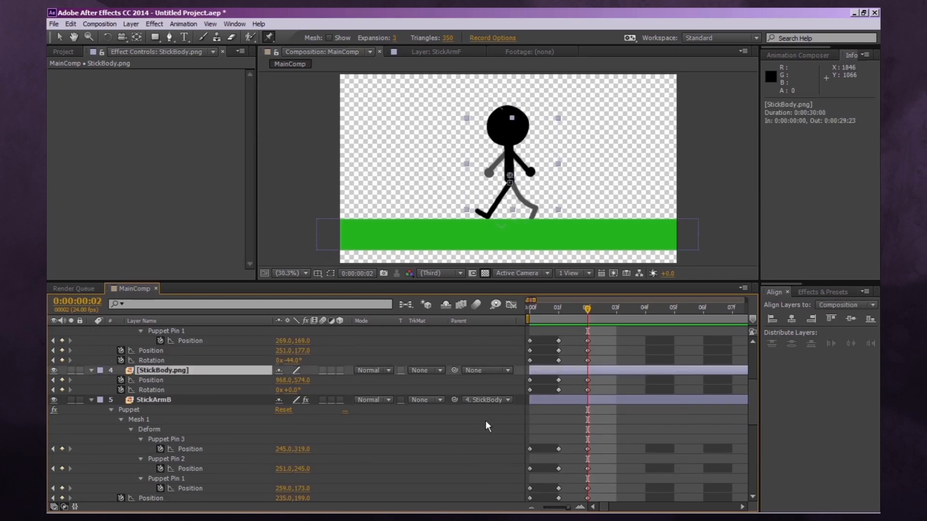
{"action": "left_click", "coordinate": [119, 502]}
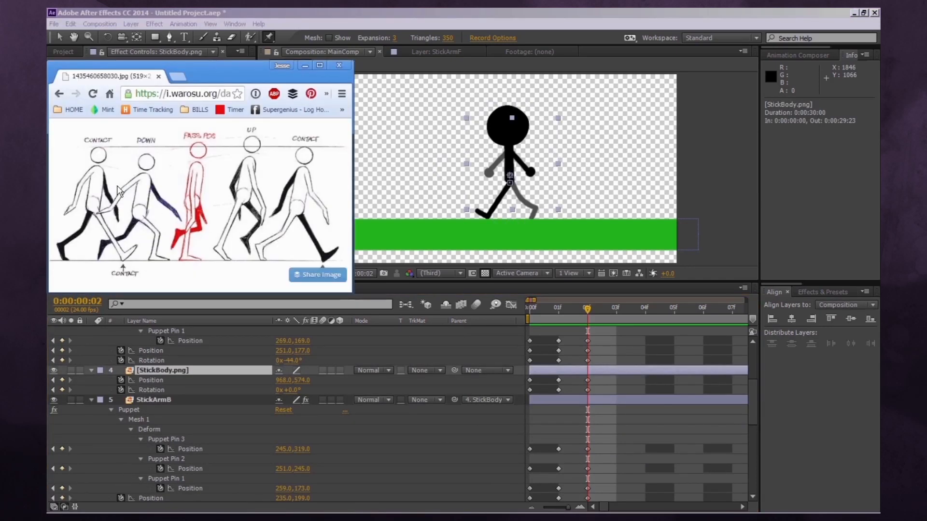
{"action": "left_click", "coordinate": [257, 382]}
{"action": "left_click", "coordinate": [256, 371]}
{"action": "key", "text": "Up"}
{"action": "key", "text": "Up"}
{"action": "key", "text": "Up"}
{"action": "key", "text": "Up"}
{"action": "key", "text": "Up"}
{"action": "key", "text": "Up"}
{"action": "key", "text": "Up"}
{"action": "key", "text": "Up"}
{"action": "key", "text": "Up"}
{"action": "key", "text": "Up"}
{"action": "key", "text": "Up"}
{"action": "key", "text": "Up"}
{"action": "key", "text": "Up"}
{"action": "key", "text": "Up"}
{"action": "key", "text": "Up"}
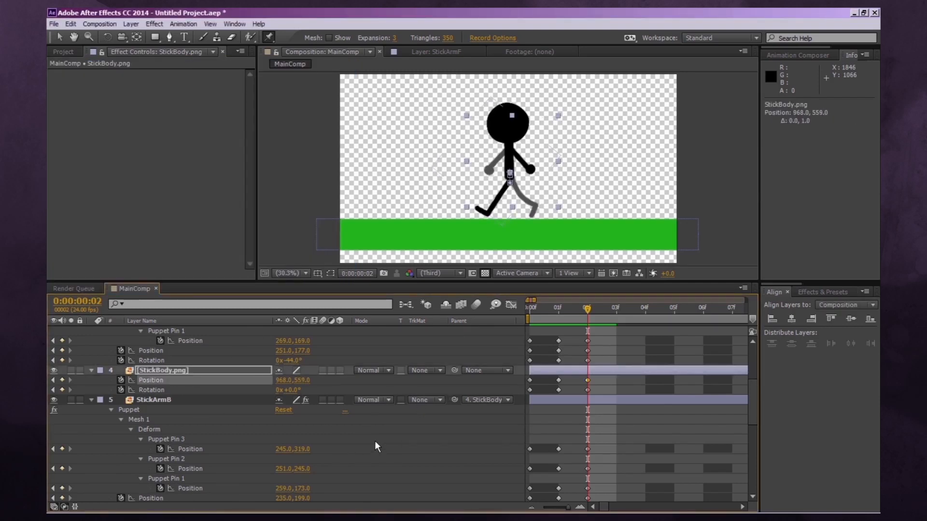
{"action": "mouse_move", "coordinate": [543, 312]}
{"action": "left_mouse_down"}
{"action": "mouse_move", "coordinate": [519, 316]}
{"action": "mouse_move", "coordinate": [556, 321]}
{"action": "left_mouse_up"}
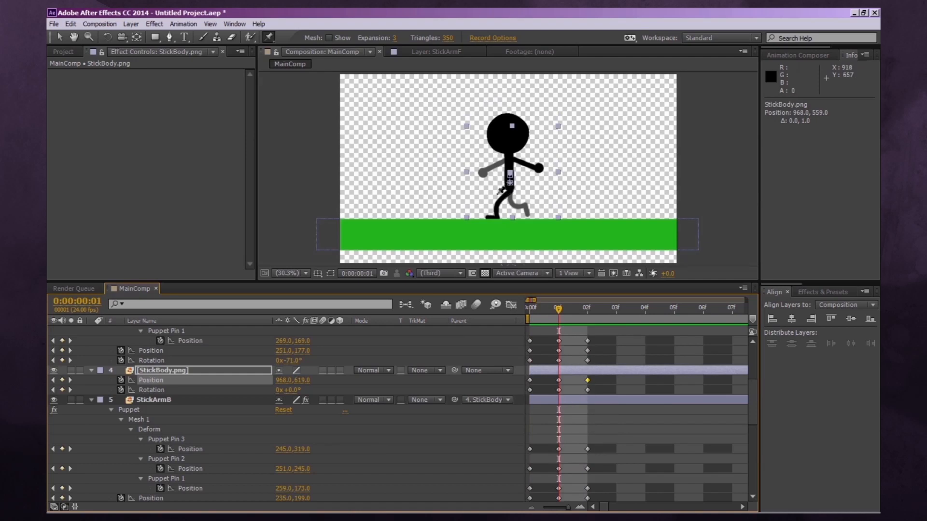
{"action": "key", "text": "Page_Down"}
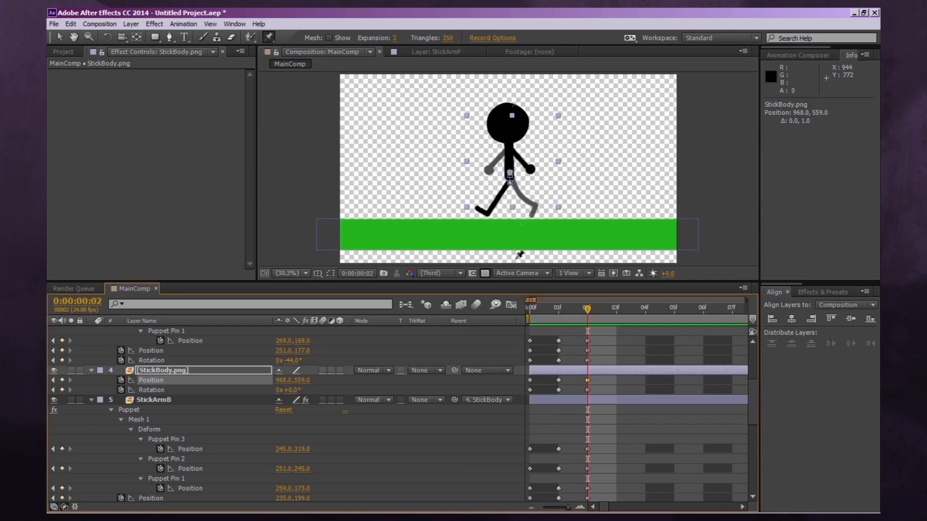
Step: Straighten StickLegF at 0:00:00:02 by setting its Rotation to +2.0° and its Position to 255.0, 342.0
{"action": "left_click", "coordinate": [151, 401]}
{"action": "scroll", "coordinate": [166, 415], "scroll_direction": "down", "scroll_amount": 7}
{"action": "left_click", "coordinate": [167, 415]}
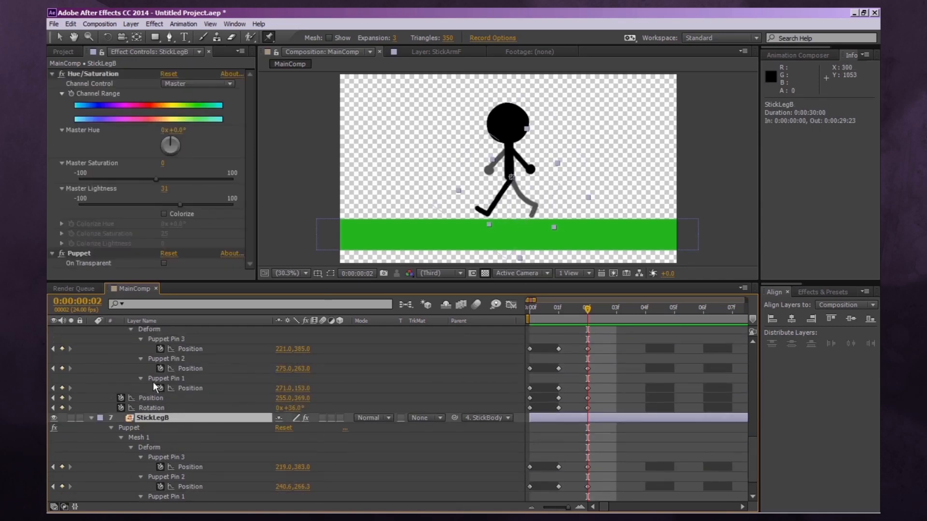
{"action": "scroll", "coordinate": [154, 377], "scroll_direction": "up", "scroll_amount": 2}
{"action": "left_click", "coordinate": [154, 359]}
{"action": "left_click", "coordinate": [151, 467]}
{"action": "left_click_drag", "start_coordinate": [292, 467], "coordinate": [275, 469]}
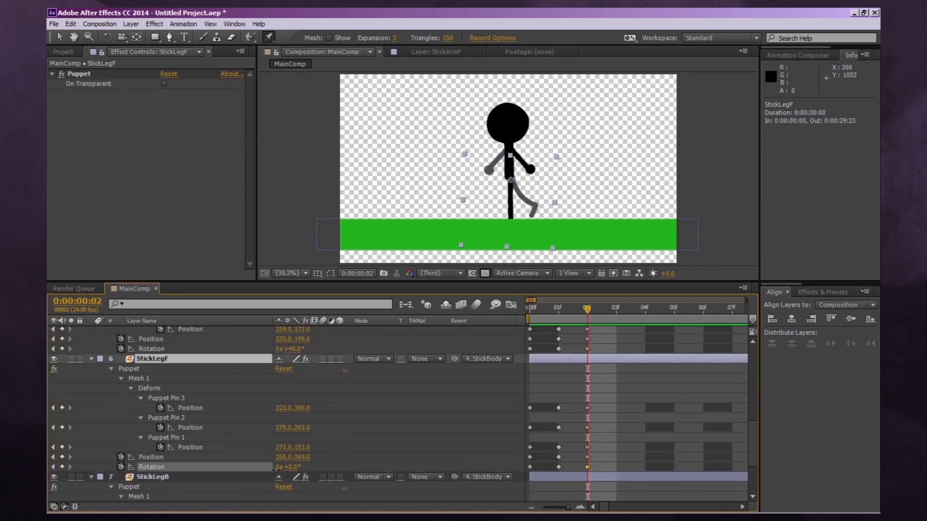
{"action": "scroll", "coordinate": [477, 421], "scroll_direction": "up", "scroll_amount": 4}
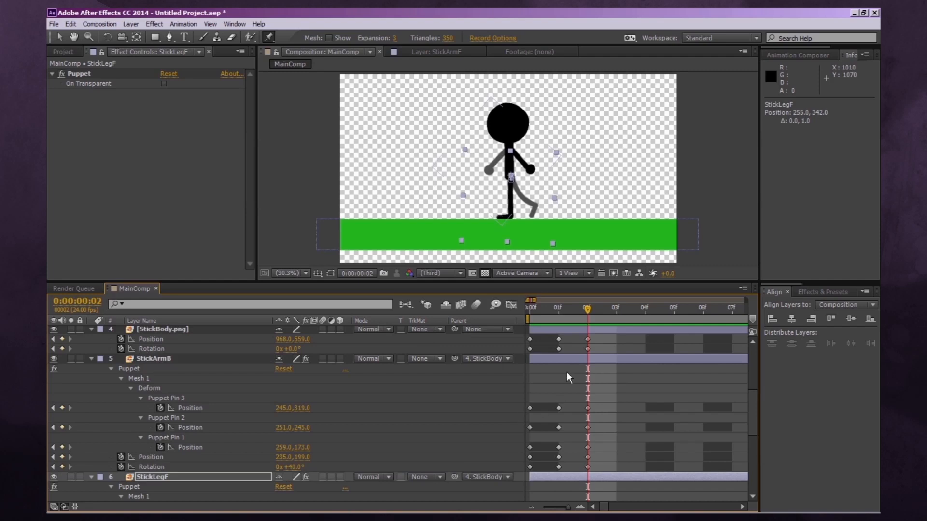
Step: Bend StickLegB at 0:00:00:02 with Rotation -7.0°, Puppet Pin 2 at 208.1, 232.3 and Puppet Pin 3 at 292.2, 328.8
{"action": "scroll", "coordinate": [179, 431], "scroll_direction": "down", "scroll_amount": 5}
{"action": "left_click", "coordinate": [227, 446]}
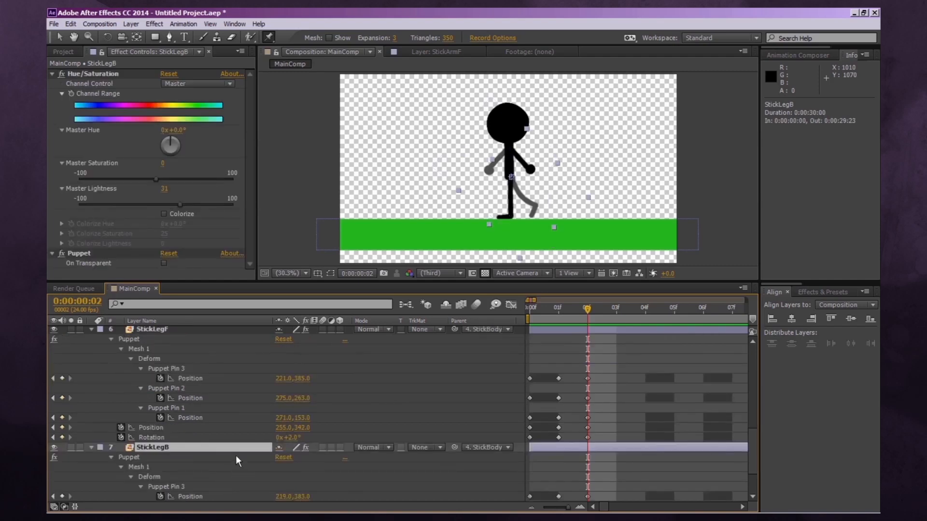
{"action": "scroll", "coordinate": [235, 455], "scroll_direction": "down", "scroll_amount": 2}
{"action": "left_click_drag", "start_coordinate": [285, 497], "coordinate": [302, 497]}
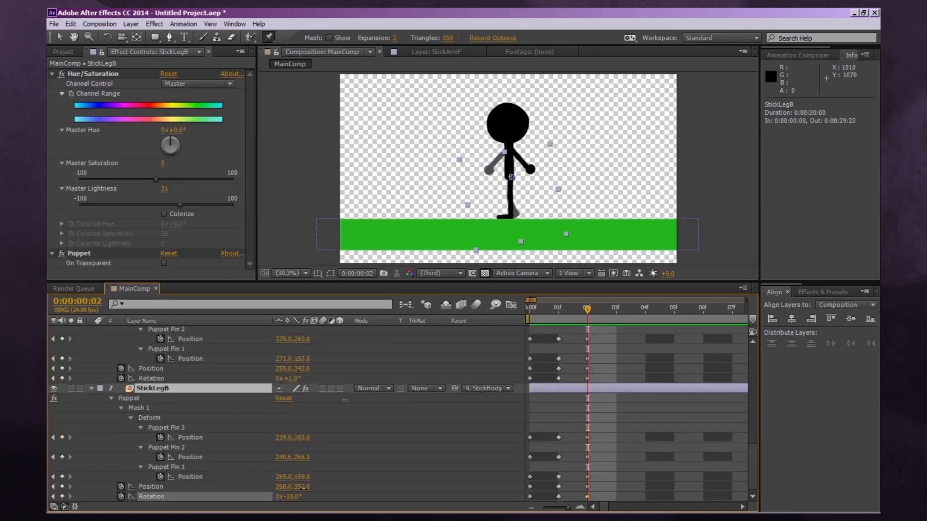
{"action": "left_click", "coordinate": [178, 399]}
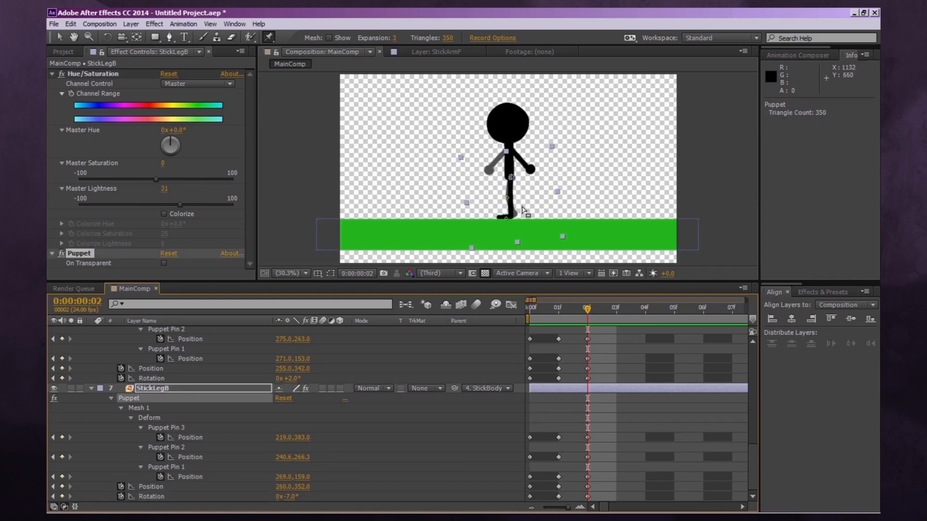
{"action": "left_click", "coordinate": [506, 198]}
{"action": "mouse_move", "coordinate": [504, 202]}
{"action": "left_mouse_down"}
{"action": "mouse_move", "coordinate": [520, 209]}
{"action": "mouse_move", "coordinate": [502, 192]}
{"action": "left_mouse_up"}
{"action": "left_click", "coordinate": [161, 390]}
Step: Check the reference's passing pose and set Rotation to +7.0° on StickArmB and -15.0° on StickArmF at 0:00:00:02
{"action": "scroll", "coordinate": [162, 390], "scroll_direction": "up", "scroll_amount": 5}
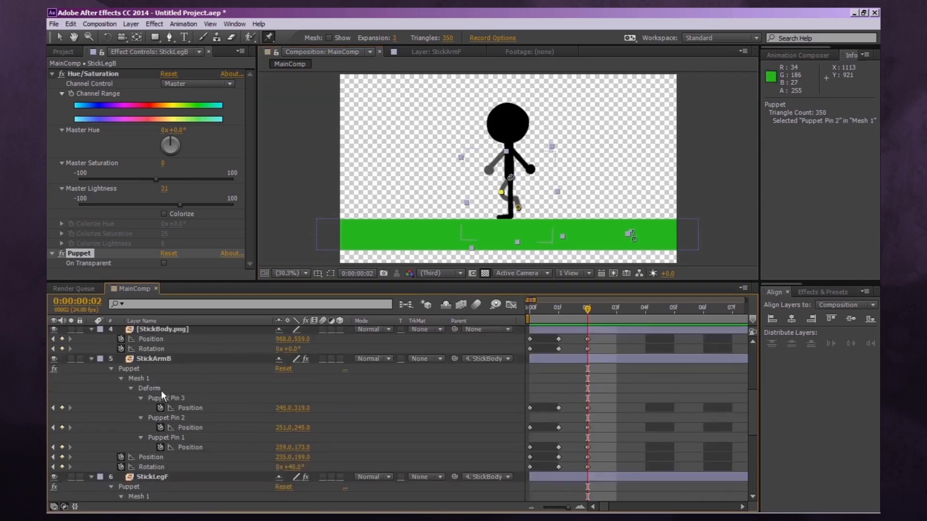
{"action": "key", "text": "alt+Tab"}
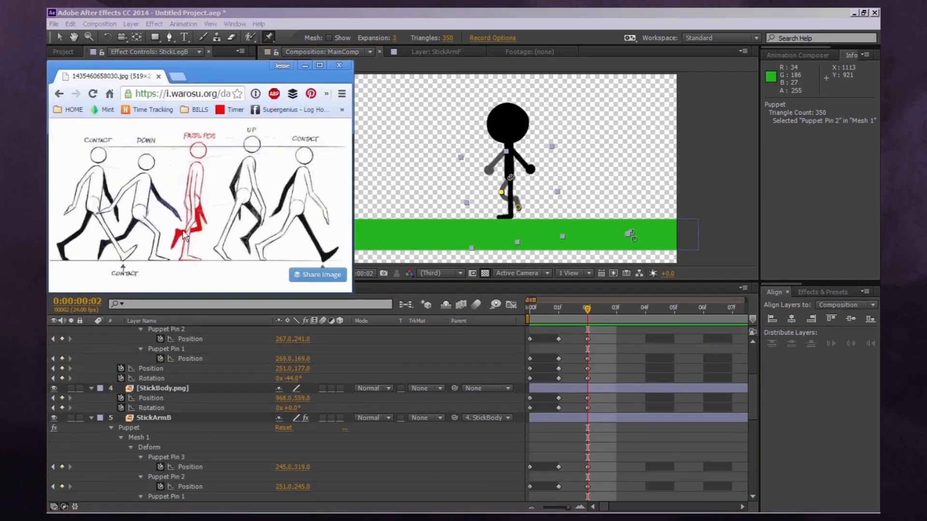
{"action": "left_click", "coordinate": [227, 418]}
{"action": "scroll", "coordinate": [258, 463], "scroll_direction": "down", "scroll_amount": 3}
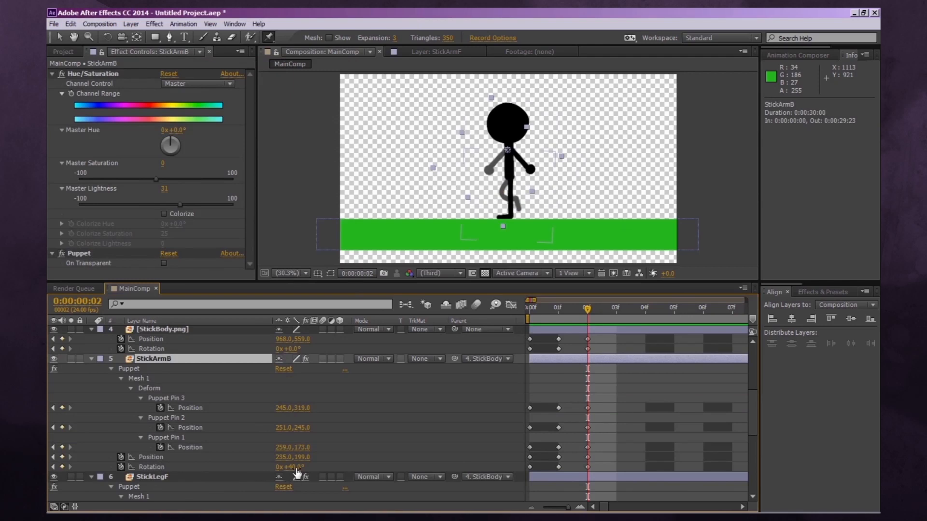
{"action": "left_click_drag", "start_coordinate": [295, 467], "coordinate": [278, 479]}
{"action": "key", "text": "ctrl+Up"}
{"action": "key", "text": "ctrl+Up"}
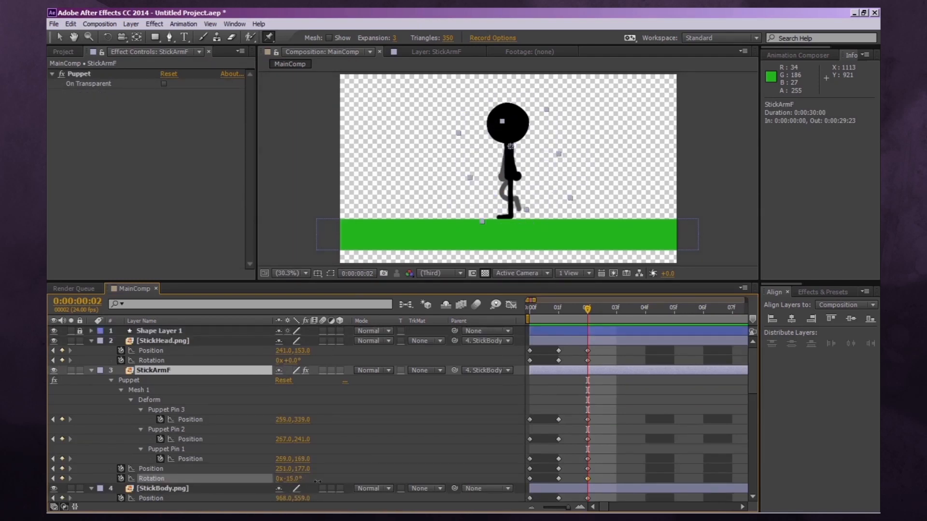
Step: Add keyframes at 0:00:00:03 to all animated properties of StickHead.png, StickArmF and StickBody.png
{"action": "left_click_drag", "start_coordinate": [587, 308], "coordinate": [617, 319]}
{"action": "left_click", "coordinate": [62, 351]}
{"action": "left_click", "coordinate": [61, 361]}
{"action": "left_click", "coordinate": [62, 419]}
{"action": "left_click", "coordinate": [62, 440]}
{"action": "left_click", "coordinate": [62, 459]}
{"action": "left_click", "coordinate": [62, 469]}
{"action": "left_click", "coordinate": [62, 479]}
{"action": "left_click", "coordinate": [62, 498]}
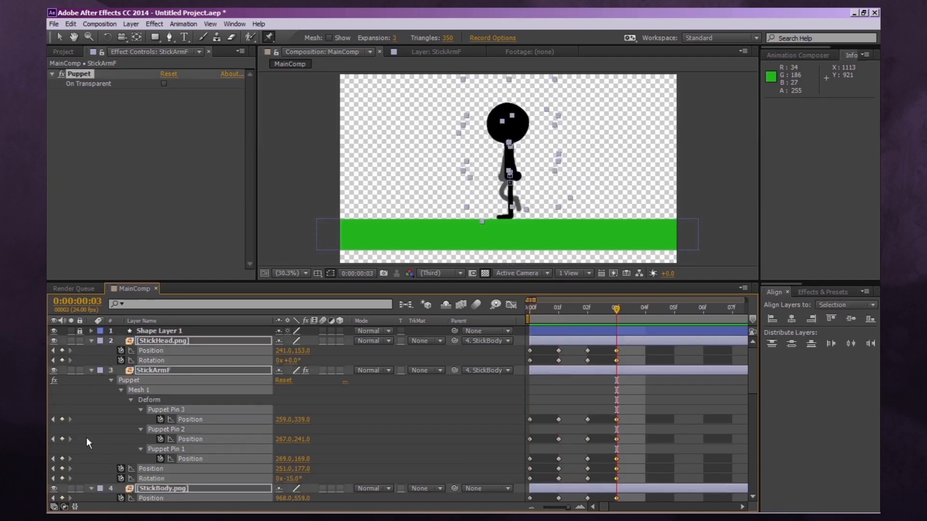
{"action": "scroll", "coordinate": [86, 438], "scroll_direction": "down", "scroll_amount": 3}
{"action": "left_click", "coordinate": [62, 390]}
Step: Add keyframes at 0:00:00:03 to StickArmB's three puppet pins, Position and Rotation
{"action": "left_click", "coordinate": [62, 449]}
{"action": "left_click", "coordinate": [62, 469]}
{"action": "left_click", "coordinate": [61, 488]}
{"action": "left_click", "coordinate": [62, 498]}
{"action": "scroll", "coordinate": [82, 483], "scroll_direction": "down", "scroll_amount": 3}
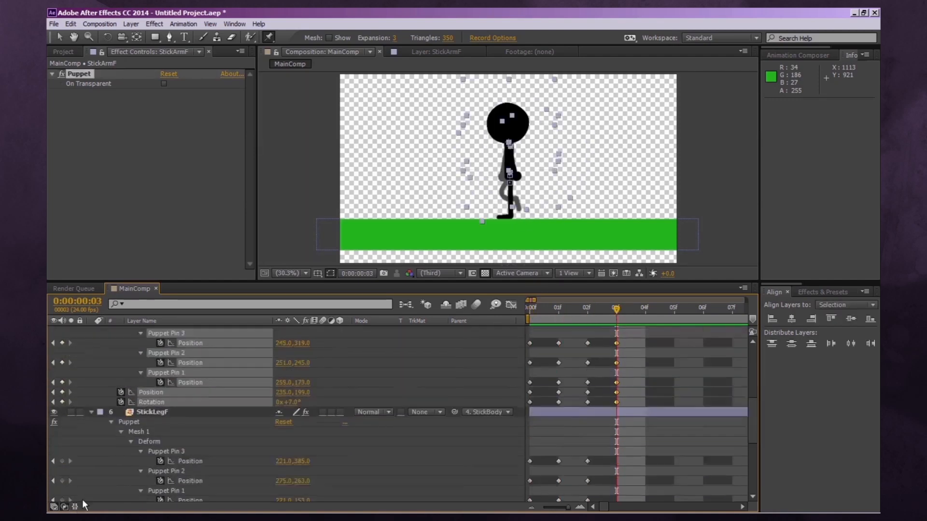
{"action": "left_click", "coordinate": [62, 439]}
Step: Add keyframes at 0:00:00:03 to StickLegF's three puppet pins, Position and Rotation
{"action": "scroll", "coordinate": [77, 425], "scroll_direction": "down", "scroll_amount": 3}
{"action": "left_click", "coordinate": [62, 402]}
{"action": "left_click", "coordinate": [62, 422]}
{"action": "left_click", "coordinate": [62, 442]}
{"action": "left_click", "coordinate": [62, 452]}
{"action": "left_click", "coordinate": [62, 461]}
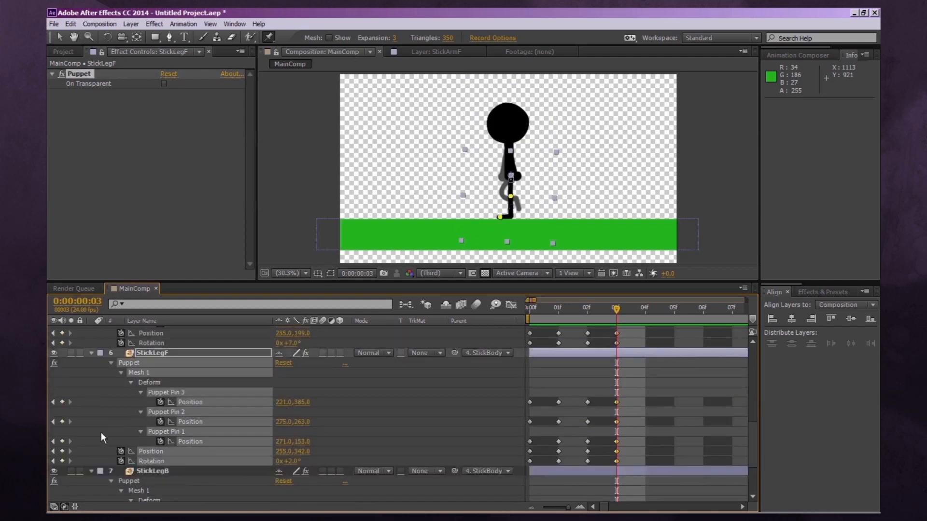
Step: Add keyframes at 0:00:00:03 to StickLegB's three puppet pins, Position and Rotation
{"action": "scroll", "coordinate": [97, 435], "scroll_direction": "down", "scroll_amount": 3}
{"action": "left_click", "coordinate": [61, 438]}
{"action": "left_click", "coordinate": [61, 457]}
{"action": "left_click", "coordinate": [62, 476]}
{"action": "left_click", "coordinate": [62, 486]}
{"action": "left_click", "coordinate": [62, 496]}
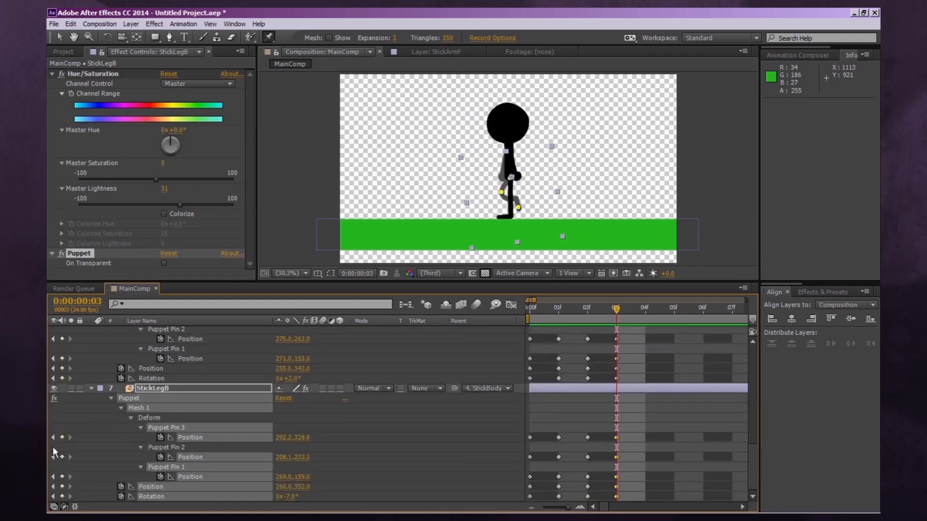
Step: Raise StickBody.png to Position 968.0, 529.0 at 0:00:00:03 for the up pose
{"action": "key", "text": "ctrl+Up"}
{"action": "key", "text": "ctrl+Up"}
{"action": "key", "text": "ctrl+Up"}
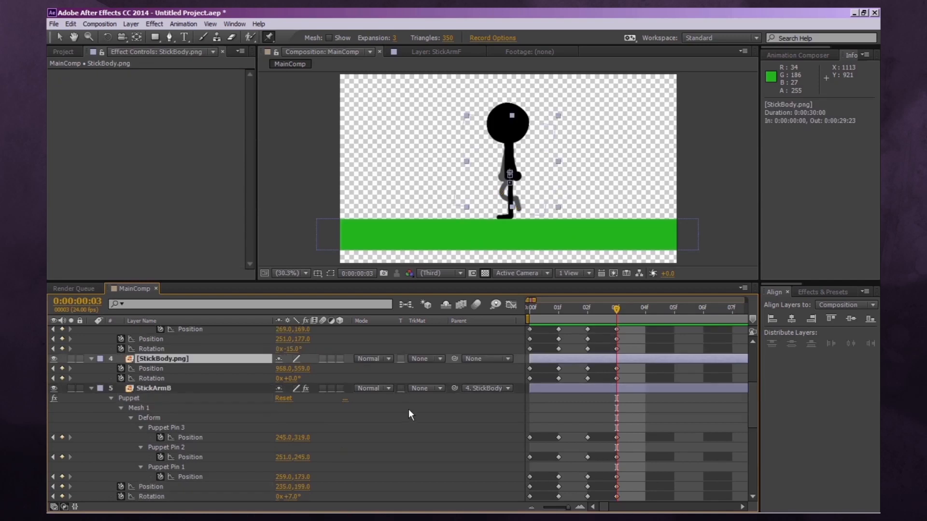
{"action": "key", "text": "Up"}
{"action": "key", "text": "Up"}
{"action": "key", "text": "Up"}
{"action": "key", "text": "Up"}
{"action": "key", "text": "Up"}
{"action": "key", "text": "Up"}
{"action": "key", "text": "Up"}
{"action": "key", "text": "Up"}
{"action": "key", "text": "Up"}
{"action": "key", "text": "Up"}
{"action": "key", "text": "Up"}
{"action": "key", "text": "Up"}
{"action": "key", "text": "Up"}
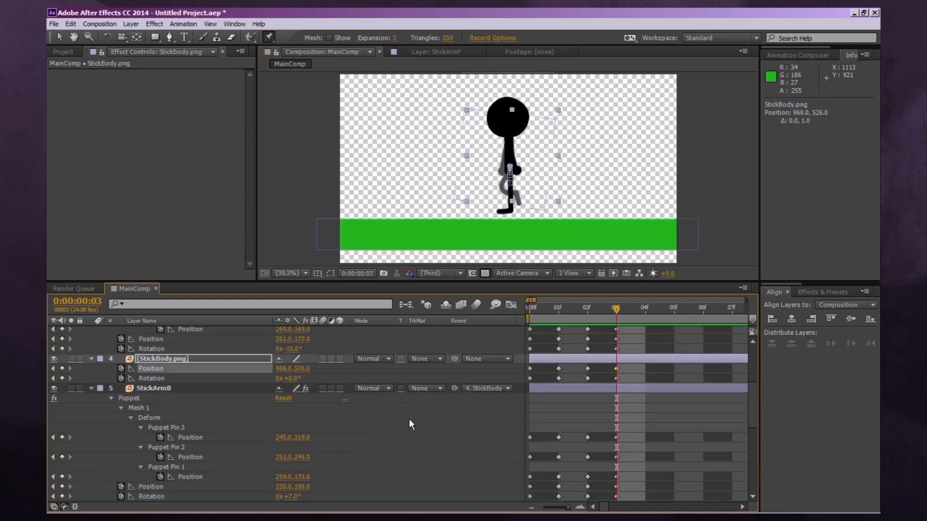
Step: Swing StickLegF back at 0:00:00:03 with Rotation -25.0°, Position 255.0, 369.0 and Puppet Pin 2 at 275.7, 247.6
{"action": "key", "text": "ctrl+Down"}
{"action": "key", "text": "ctrl+Down"}
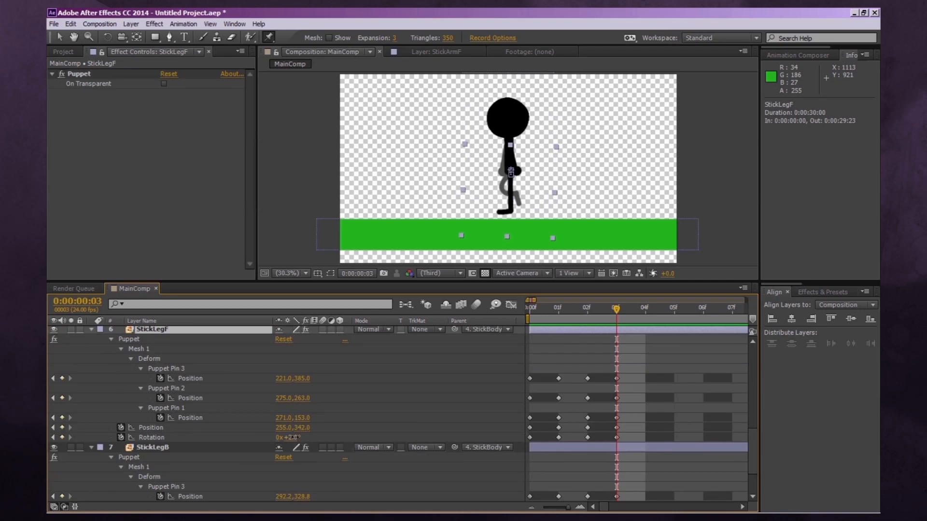
{"action": "left_click_drag", "start_coordinate": [295, 440], "coordinate": [284, 441]}
{"action": "key", "text": "Down"}
{"action": "key", "text": "Down"}
{"action": "key", "text": "Down"}
{"action": "key", "text": "Down"}
{"action": "key", "text": "Down"}
{"action": "key", "text": "Down"}
{"action": "key", "text": "Down"}
{"action": "key", "text": "Down"}
{"action": "key", "text": "Down"}
{"action": "key", "text": "Down"}
{"action": "key", "text": "Down"}
{"action": "key", "text": "Down"}
{"action": "key", "text": "Down"}
{"action": "key", "text": "Down"}
{"action": "key", "text": "Down"}
{"action": "key", "text": "Down"}
{"action": "key", "text": "Down"}
{"action": "key", "text": "Down"}
{"action": "key", "text": "Down"}
{"action": "key", "text": "Down"}
{"action": "key", "text": "Down"}
{"action": "key", "text": "Down"}
{"action": "key", "text": "Down"}
{"action": "key", "text": "Down"}
{"action": "key", "text": "Down"}
{"action": "key", "text": "Down"}
{"action": "key", "text": "Down"}
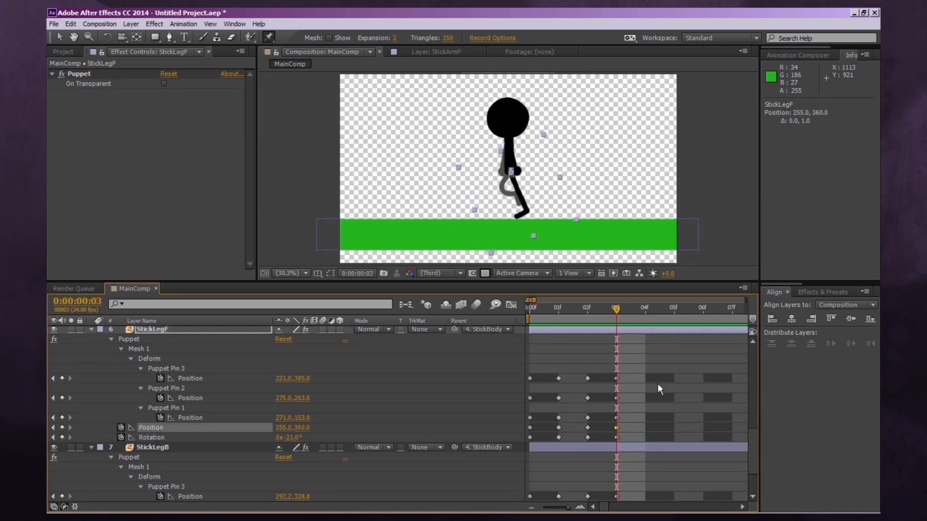
{"action": "left_click", "coordinate": [518, 216]}
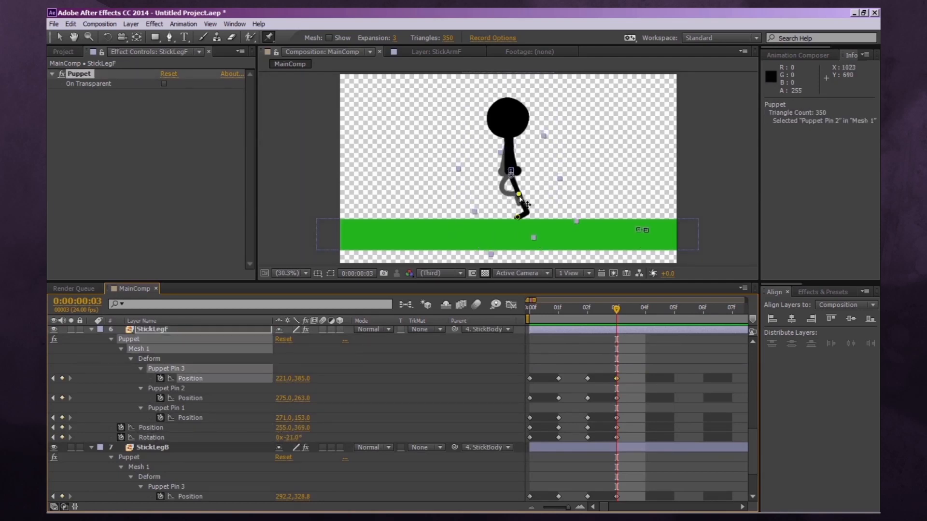
{"action": "left_click_drag", "start_coordinate": [519, 195], "coordinate": [520, 191]}
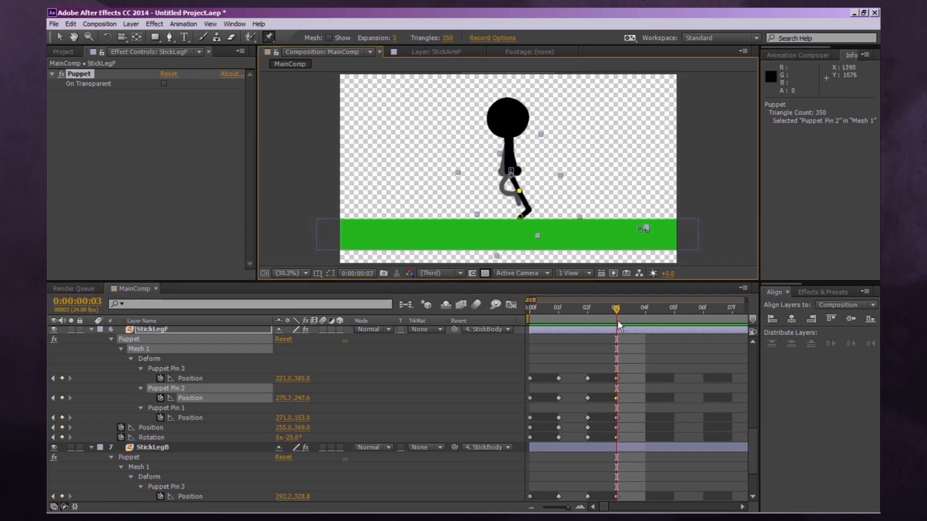
Step: Swing StickLegB forward at 0:00:00:03 with Rotation +25.0°, Puppet Pin 2 at 219.1, 263.7 and Puppet Pin 3 at 234.1, 399.6
{"action": "left_click", "coordinate": [580, 448]}
{"action": "scroll", "coordinate": [581, 448], "scroll_direction": "down", "scroll_amount": 2}
{"action": "left_click_drag", "start_coordinate": [290, 497], "coordinate": [307, 493]}
{"action": "mouse_move", "coordinate": [502, 201]}
{"action": "left_mouse_down"}
{"action": "mouse_move", "coordinate": [480, 224]}
{"action": "mouse_move", "coordinate": [494, 185]}
{"action": "mouse_move", "coordinate": [486, 208]}
{"action": "left_mouse_up"}
{"action": "scroll", "coordinate": [297, 452], "scroll_direction": "up", "scroll_amount": 1}
Step: Swing the arms at 0:00:00:03 by setting Rotation to -37.0° on StickArmB and +24.0° on StickArmF
{"action": "scroll", "coordinate": [241, 442], "scroll_direction": "up", "scroll_amount": 3}
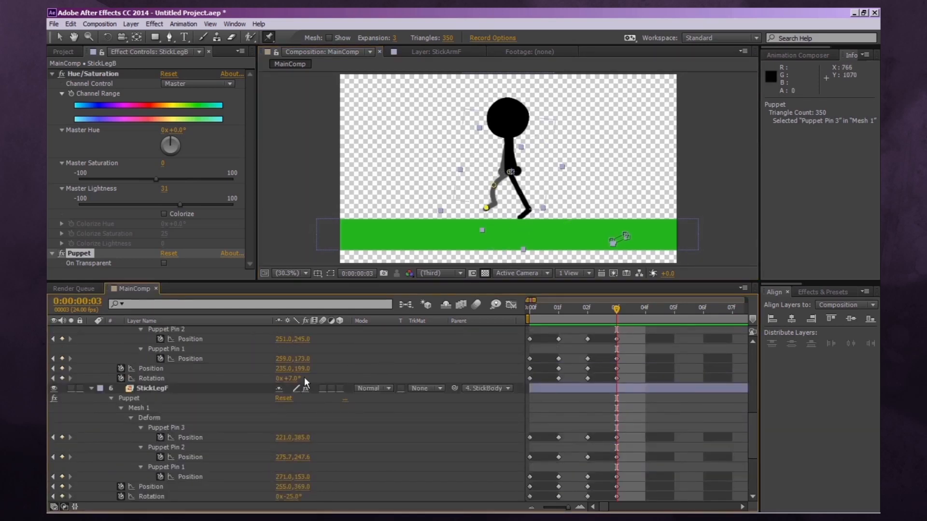
{"action": "scroll", "coordinate": [132, 384], "scroll_direction": "up", "scroll_amount": 4}
{"action": "left_click", "coordinate": [145, 388]}
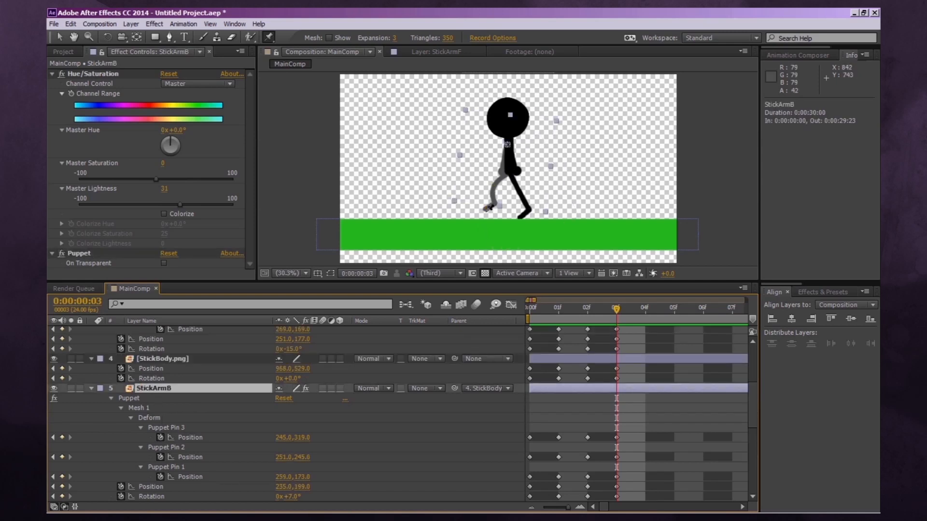
{"action": "scroll", "coordinate": [268, 487], "scroll_direction": "down", "scroll_amount": 2}
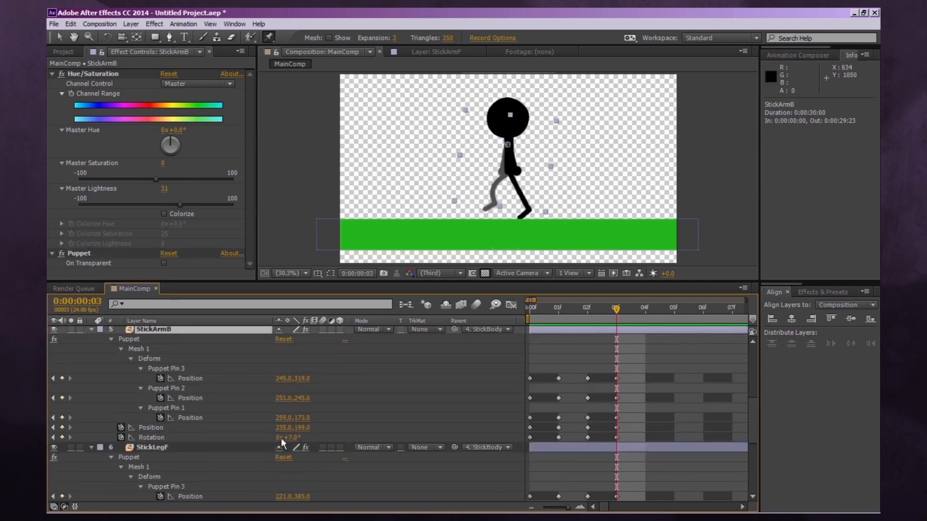
{"action": "left_click_drag", "start_coordinate": [293, 439], "coordinate": [267, 440]}
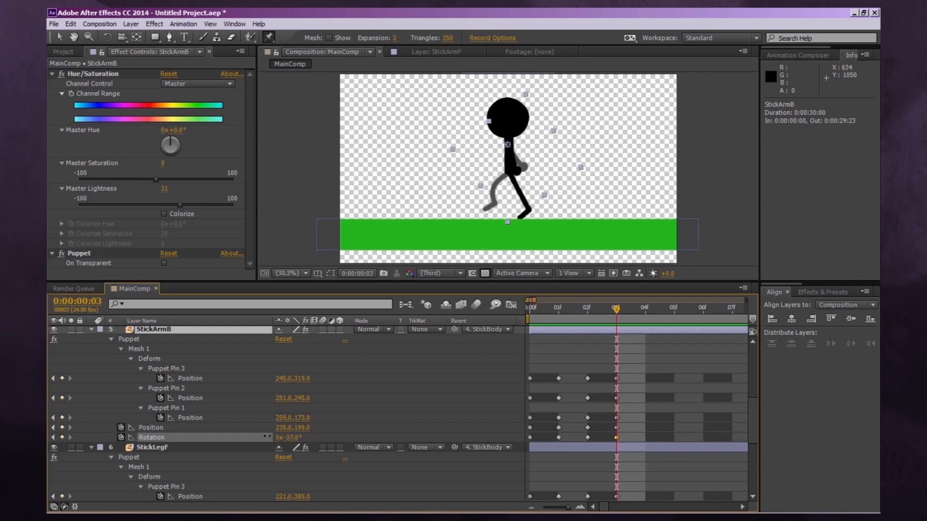
{"action": "scroll", "coordinate": [212, 424], "scroll_direction": "up", "scroll_amount": 6}
{"action": "left_click", "coordinate": [160, 372]}
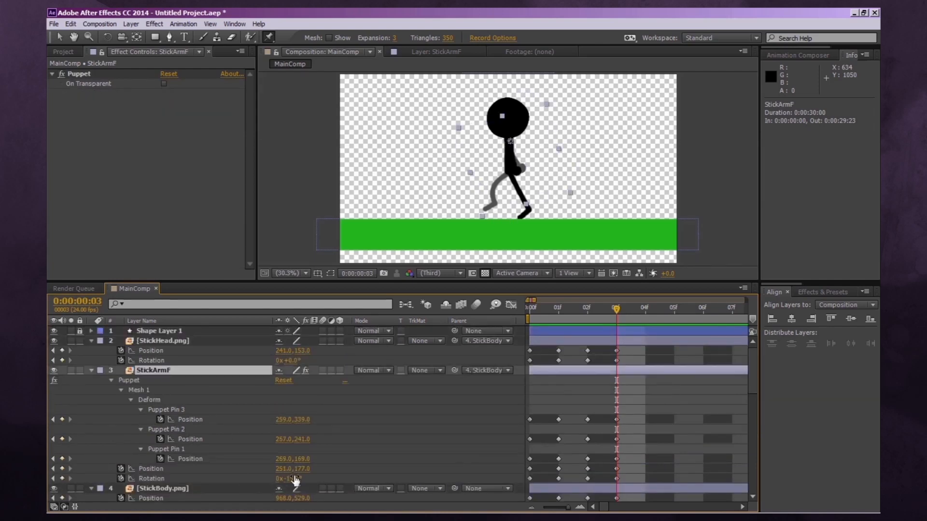
{"action": "left_click_drag", "start_coordinate": [291, 479], "coordinate": [318, 477]}
Step: Scrub through the four poses and copy StickHead.png's Position and Rotation keyframes from all four frames to 0:00:00:04 onward
{"action": "left_click_drag", "start_coordinate": [527, 311], "coordinate": [618, 372]}
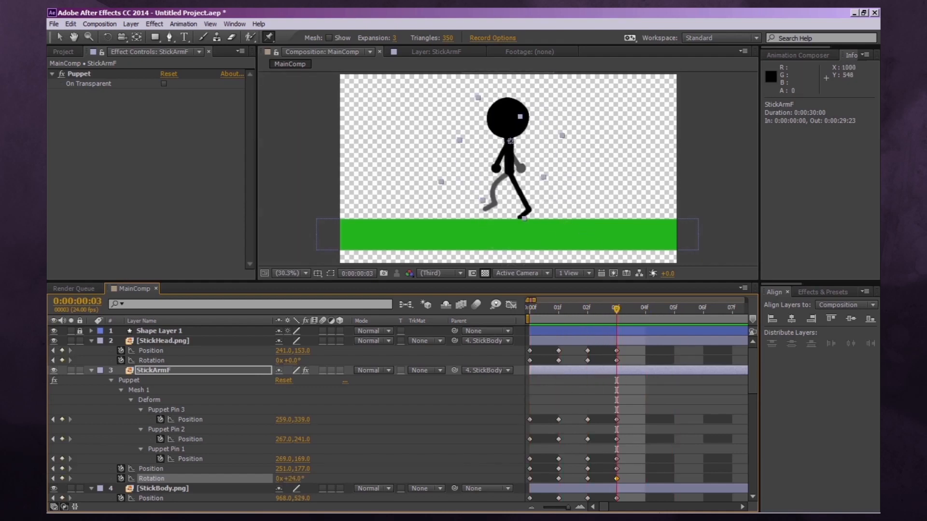
{"action": "mouse_move", "coordinate": [597, 309]}
{"action": "left_mouse_down"}
{"action": "mouse_move", "coordinate": [501, 309]}
{"action": "mouse_move", "coordinate": [609, 316]}
{"action": "left_mouse_up"}
{"action": "key", "text": "F2"}
{"action": "key", "text": "Page_Down"}
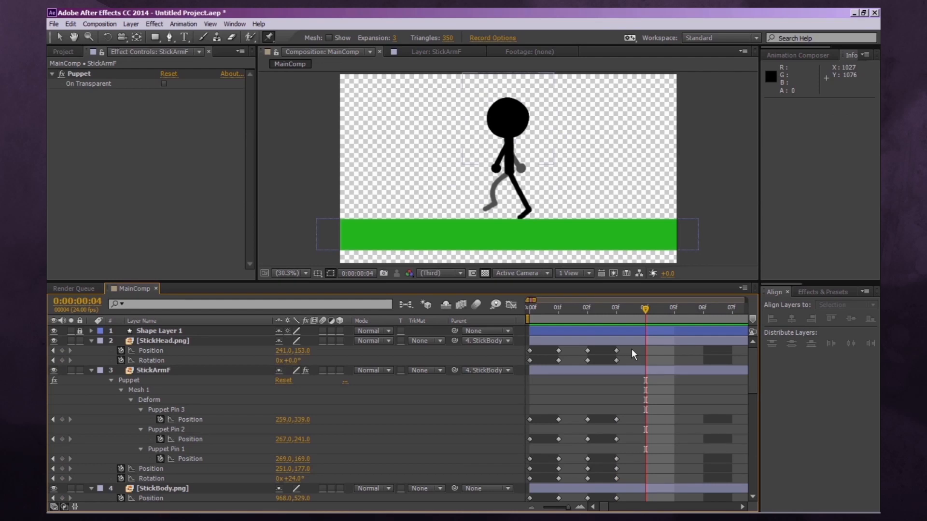
{"action": "left_click_drag", "start_coordinate": [631, 349], "coordinate": [521, 359]}
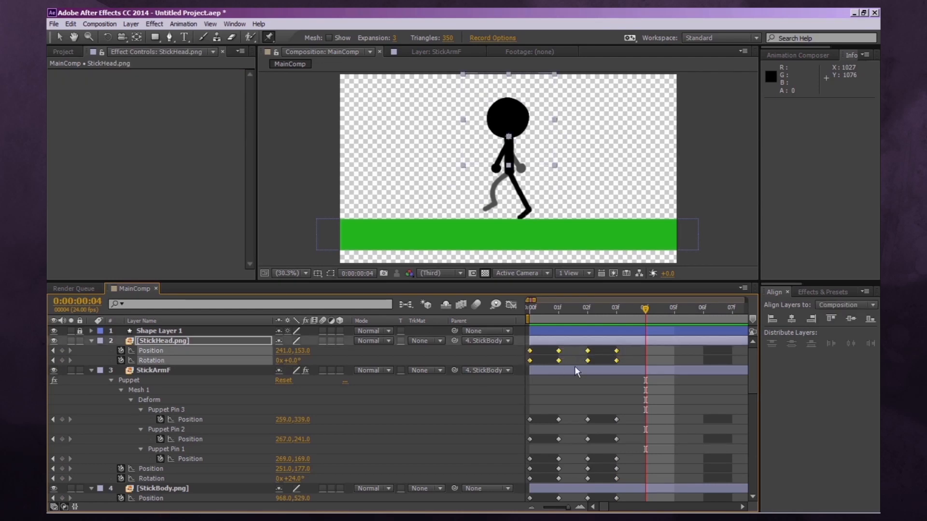
{"action": "key", "text": "ctrl+c"}
{"action": "key", "text": "ctrl+v"}
Step: Copy StickArmF's puppet pin, Position and Rotation keyframes from the first four frames to 0:00:00:04 onward
{"action": "left_click_drag", "start_coordinate": [632, 401], "coordinate": [594, 456]}
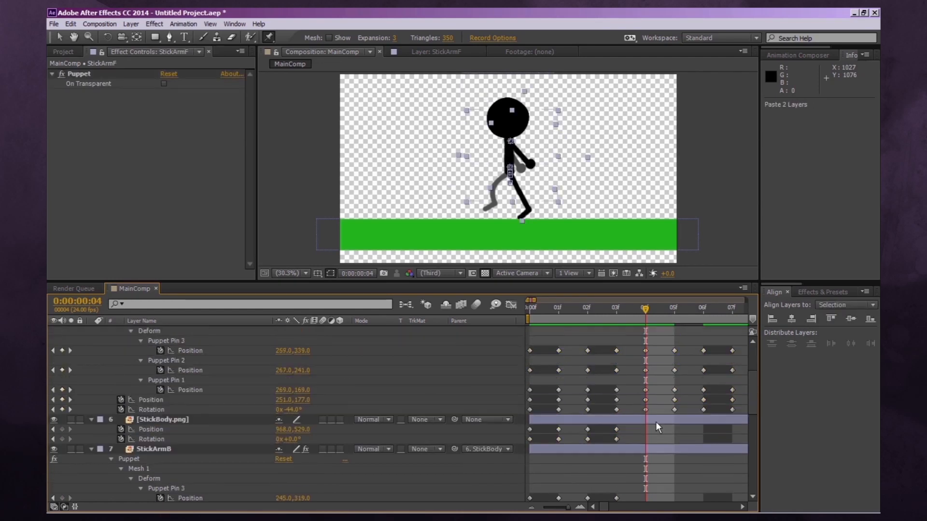
{"action": "key", "text": "ctrl+z"}
{"action": "left_click_drag", "start_coordinate": [635, 409], "coordinate": [525, 483]}
{"action": "key", "text": "ctrl+c"}
{"action": "key", "text": "ctrl+v"}
Step: Copy the first four frames' keyframes of StickBody.png and StickArmB to 0:00:00:04 onward
{"action": "scroll", "coordinate": [639, 434], "scroll_direction": "down", "scroll_amount": 3}
{"action": "key", "text": "ctrl+c"}
{"action": "key", "text": "ctrl+v"}
{"action": "scroll", "coordinate": [654, 415], "scroll_direction": "down", "scroll_amount": 3}
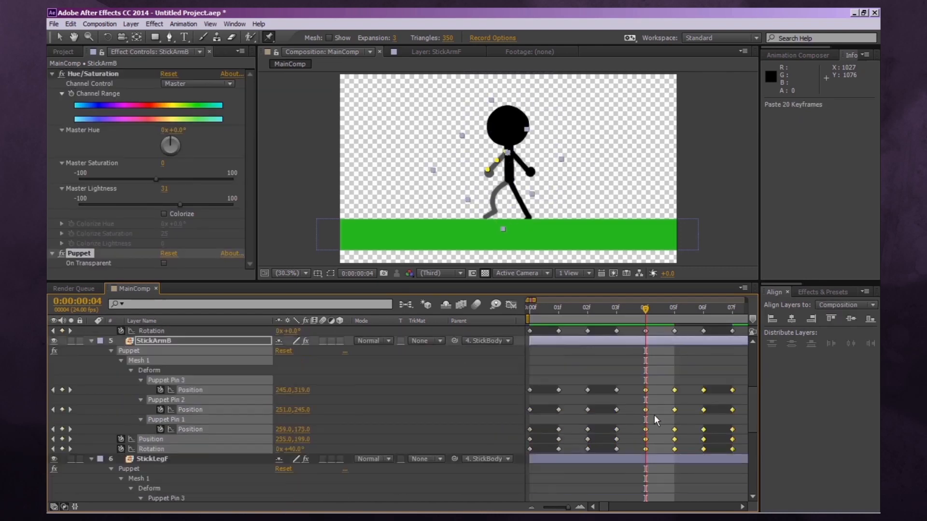
Step: Copy StickLegF's puppet pin, Position and Rotation keyframes from the first four frames to 0:00:00:04 onward
{"action": "scroll", "coordinate": [624, 443], "scroll_direction": "down", "scroll_amount": 1}
{"action": "left_click_drag", "start_coordinate": [623, 388], "coordinate": [531, 451]}
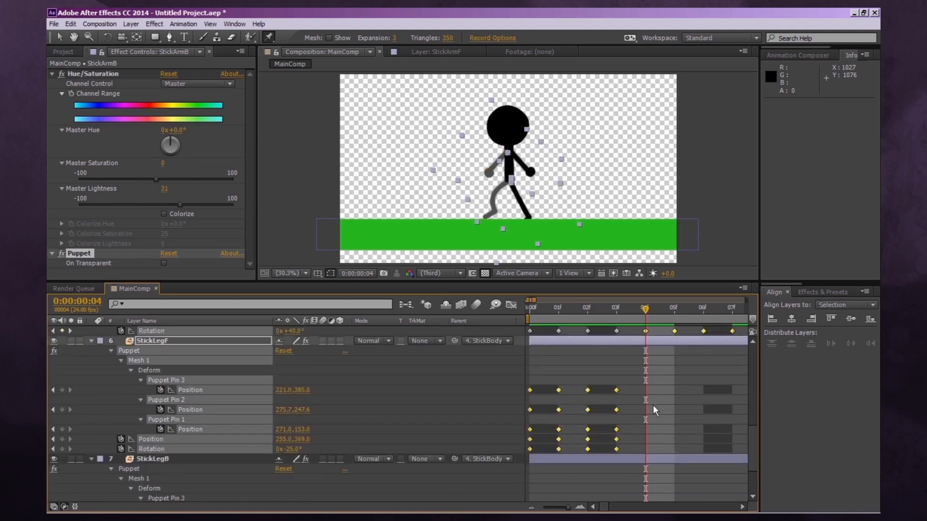
{"action": "key", "text": "ctrl+c"}
{"action": "key", "text": "ctrl+v"}
Step: Copy StickLegB's puppet pin, Position and Rotation keyframes from the first four frames to 0:00:00:04 onward
{"action": "scroll", "coordinate": [629, 441], "scroll_direction": "down", "scroll_amount": 3}
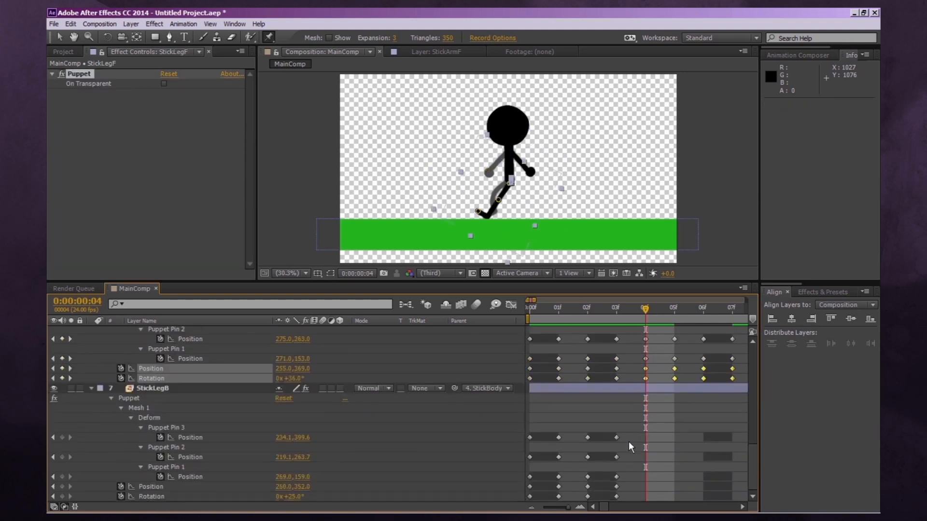
{"action": "left_click", "coordinate": [633, 428]}
{"action": "left_click_drag", "start_coordinate": [630, 431], "coordinate": [531, 500]}
{"action": "key", "text": "ctrl+c"}
{"action": "key", "text": "ctrl+v"}
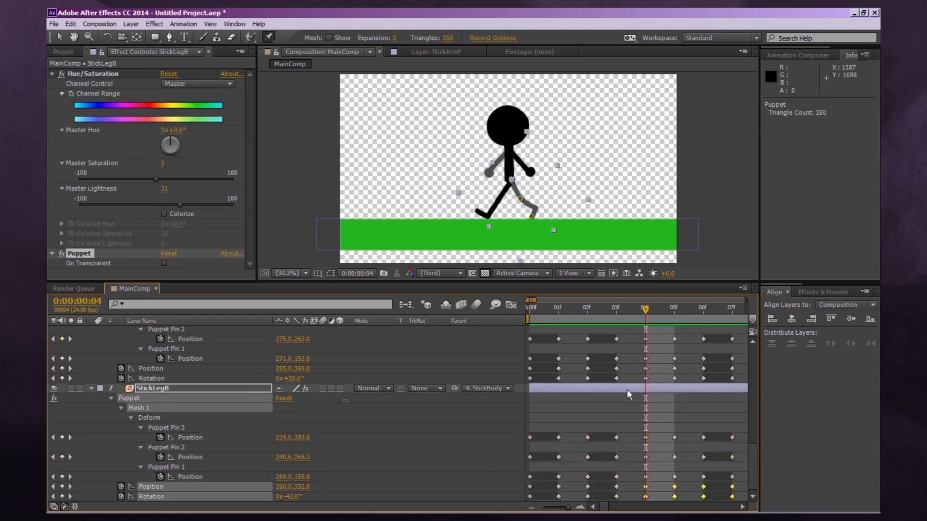
{"action": "scroll", "coordinate": [600, 409], "scroll_direction": "down", "scroll_amount": 1}
{"action": "scroll", "coordinate": [241, 384], "scroll_direction": "up", "scroll_amount": 1}
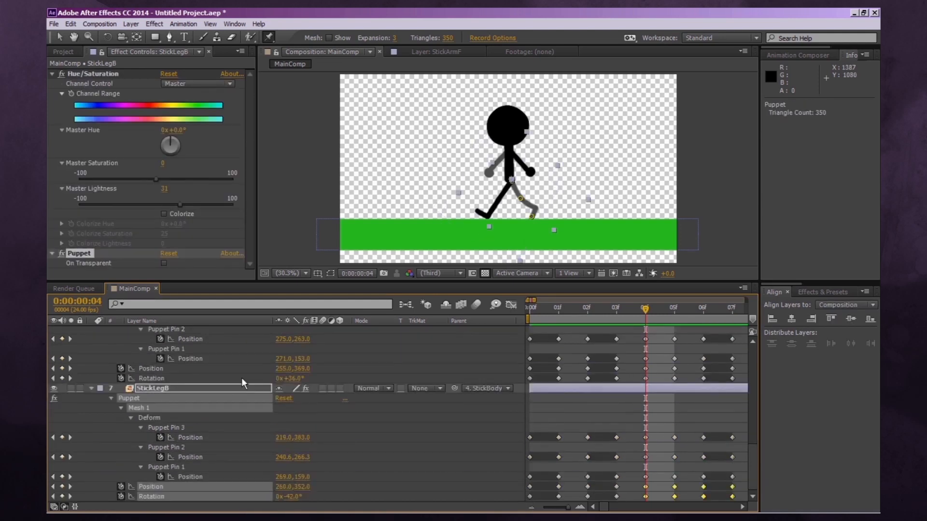
{"action": "left_click", "coordinate": [154, 387]}
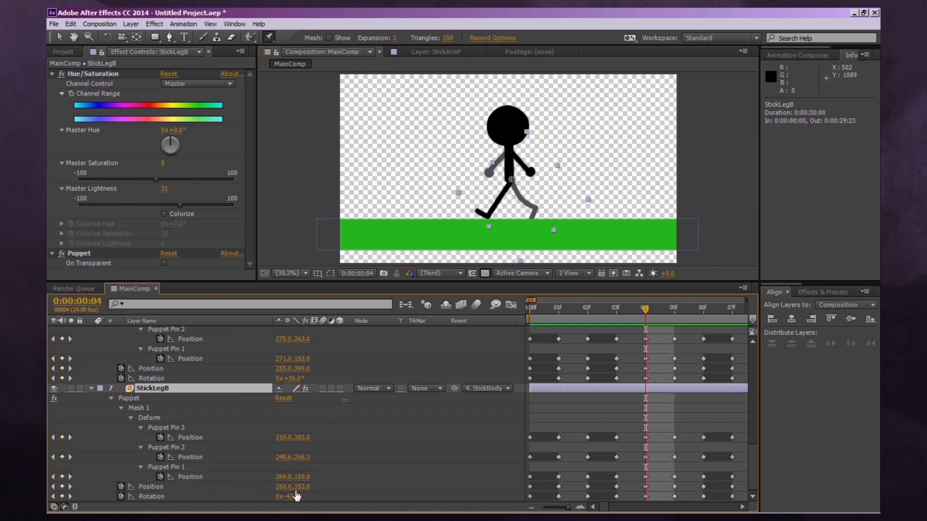
Step: At 0:00:00:04, set StickLegB's rotation to +21° and reposition its foot and knee puppet pins for the trailing leg
{"action": "left_click_drag", "start_coordinate": [295, 497], "coordinate": [332, 497]}
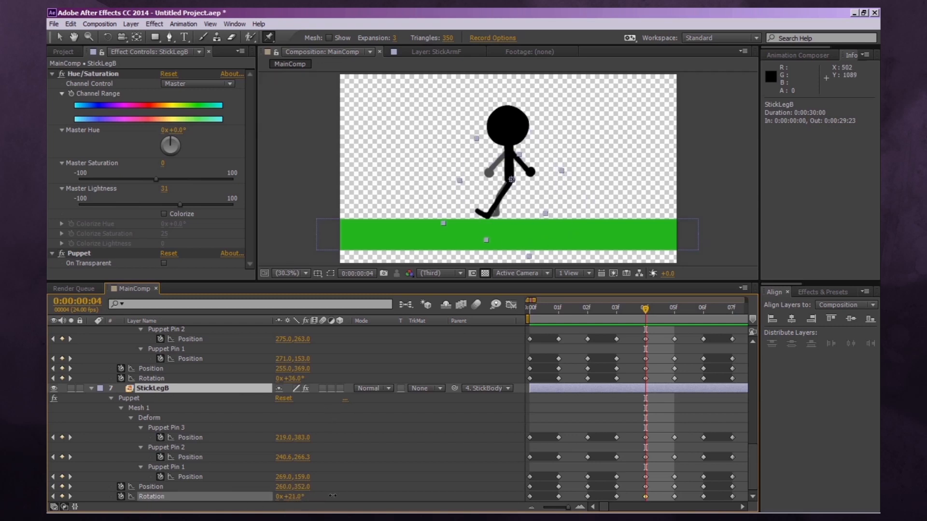
{"action": "left_click", "coordinate": [489, 214]}
{"action": "left_click_drag", "start_coordinate": [489, 215], "coordinate": [476, 211]}
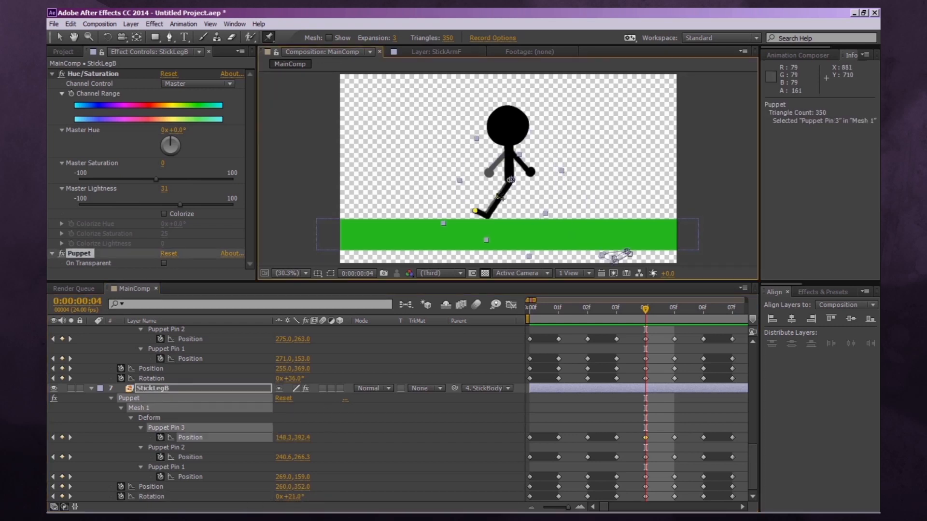
{"action": "left_click", "coordinate": [498, 201]}
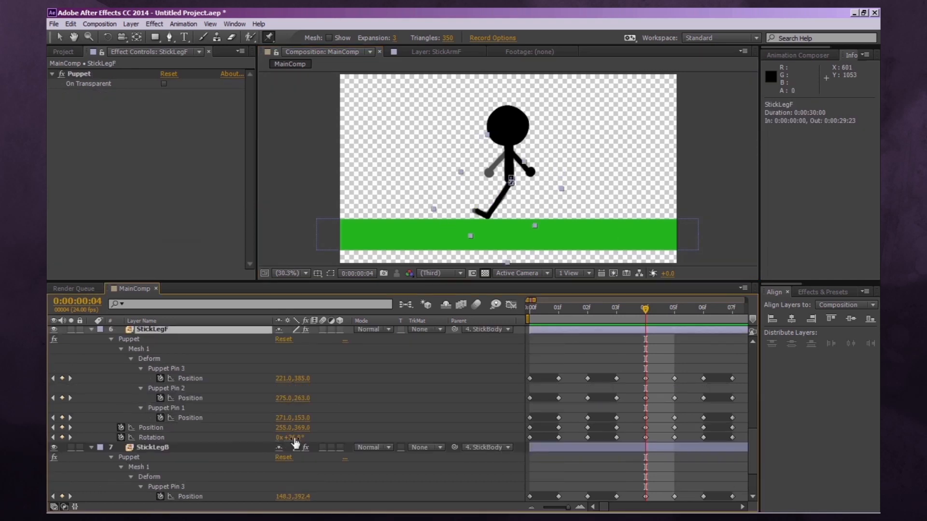
Step: At 0:00:00:04, set StickLegF's rotation to -41° and reposition its knee and foot puppet pins for the leading leg
{"action": "left_click_drag", "start_coordinate": [286, 439], "coordinate": [241, 429]}
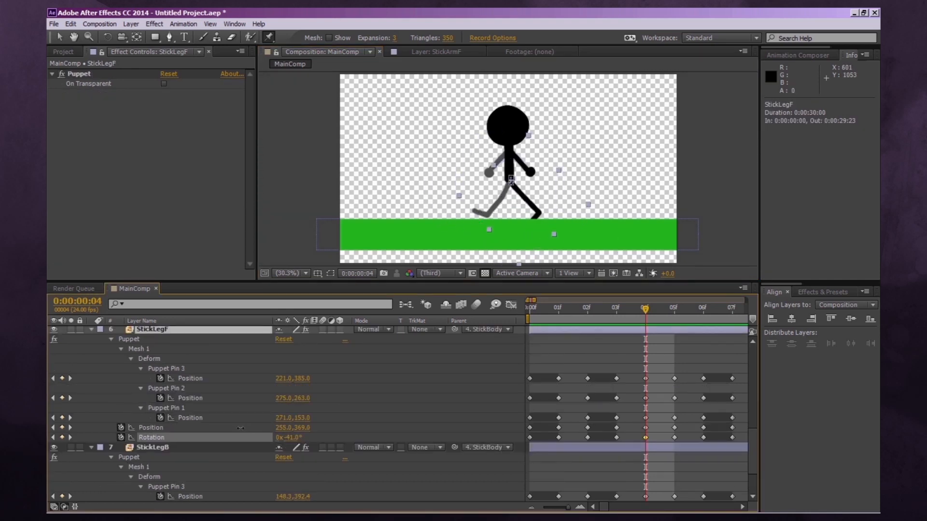
{"action": "left_click", "coordinate": [524, 199]}
{"action": "left_click_drag", "start_coordinate": [524, 197], "coordinate": [532, 217]}
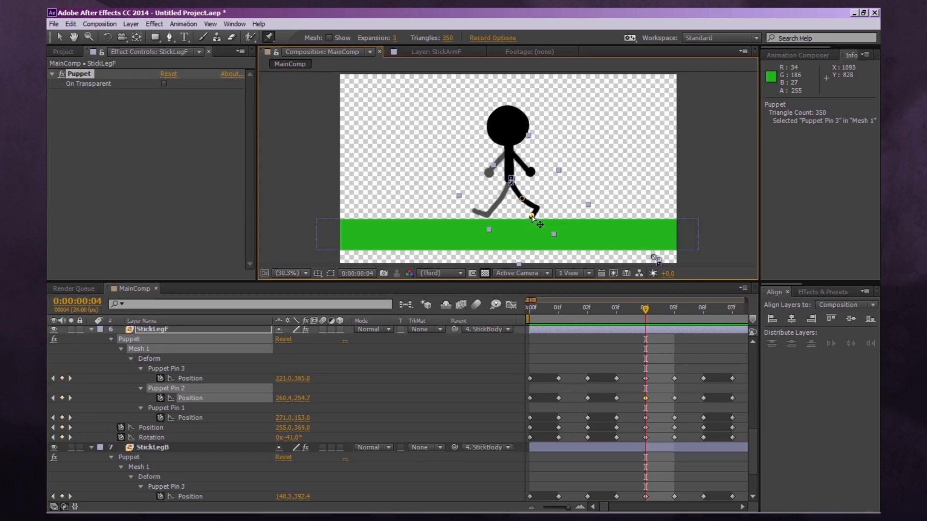
{"action": "left_click_drag", "start_coordinate": [532, 217], "coordinate": [532, 218]}
Step: Swap the arm swing at 0:00:00:04, rotating StickArmB forward to -47° and StickArmF backward
{"action": "left_click_drag", "start_coordinate": [289, 468], "coordinate": [240, 461]}
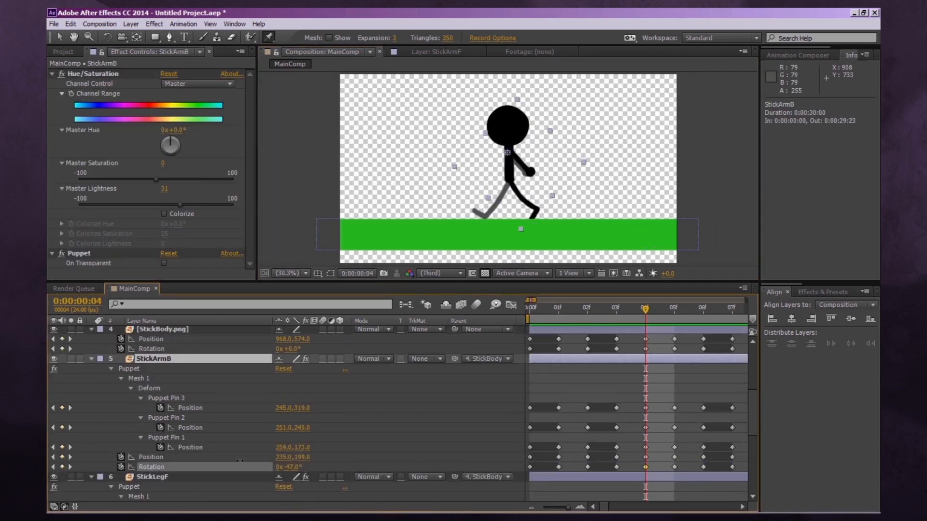
{"action": "scroll", "coordinate": [169, 397], "scroll_direction": "up", "scroll_amount": 5}
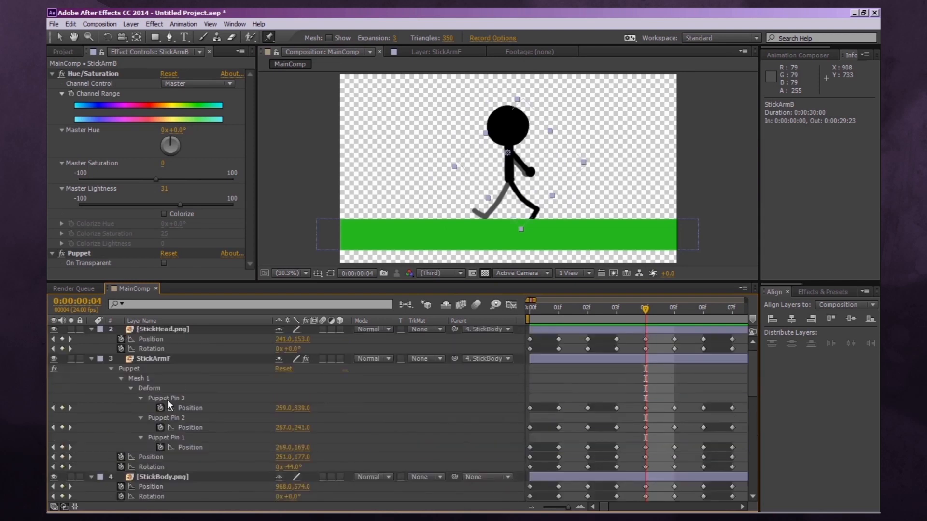
{"action": "left_click", "coordinate": [155, 358]}
Step: Repose the arms at 0:00:00:05 for the opposite down pose, swinging StickArmF backward and StickArmB forward
{"action": "left_click", "coordinate": [668, 314]}
{"action": "scroll", "coordinate": [634, 416], "scroll_direction": "up", "scroll_amount": 1}
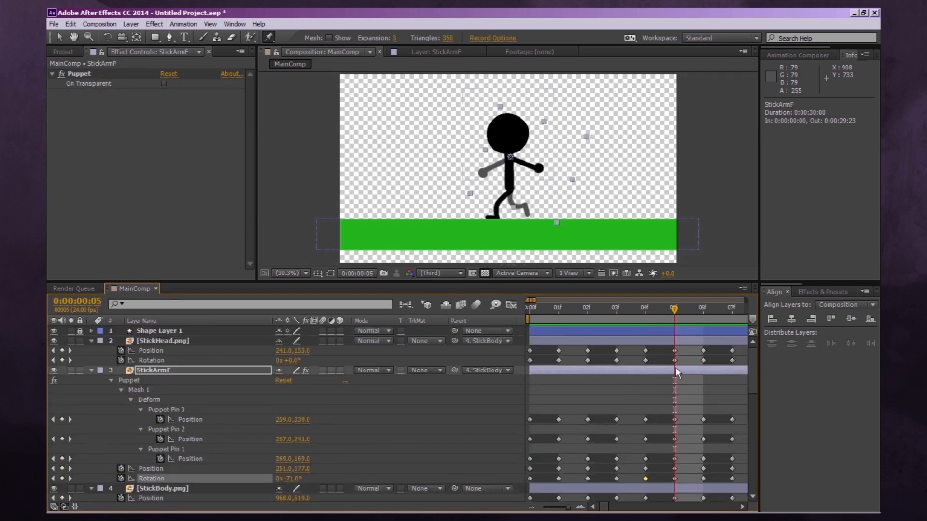
{"action": "left_click", "coordinate": [674, 419]}
{"action": "scroll", "coordinate": [312, 411], "scroll_direction": "down", "scroll_amount": 3}
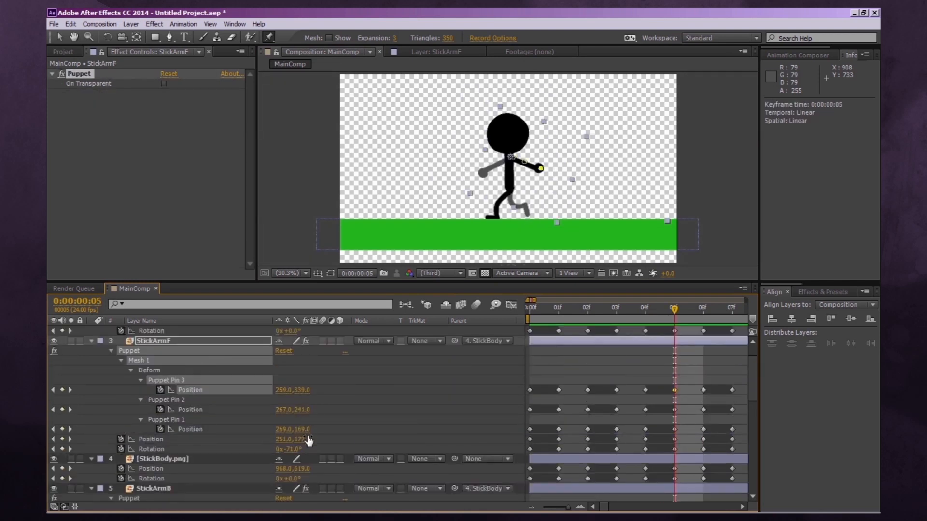
{"action": "left_click", "coordinate": [337, 390]}
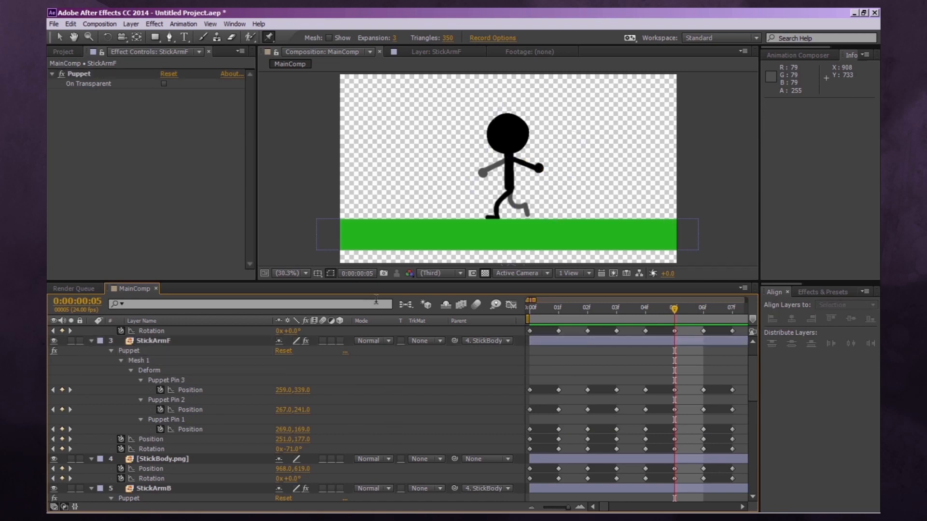
{"action": "left_click", "coordinate": [237, 341]}
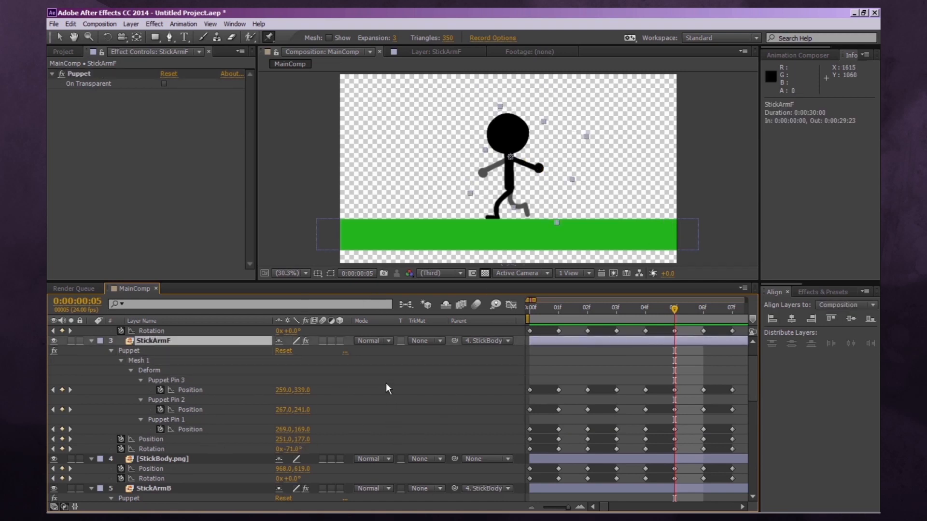
{"action": "left_click", "coordinate": [368, 418]}
{"action": "left_click", "coordinate": [152, 450]}
Step: Compare frames 4 and 5, and adjust StickLegB's foot and knee puppet pins at 0:00:00:05 so the foot meets the ground
{"action": "left_click_drag", "start_coordinate": [617, 307], "coordinate": [667, 298]}
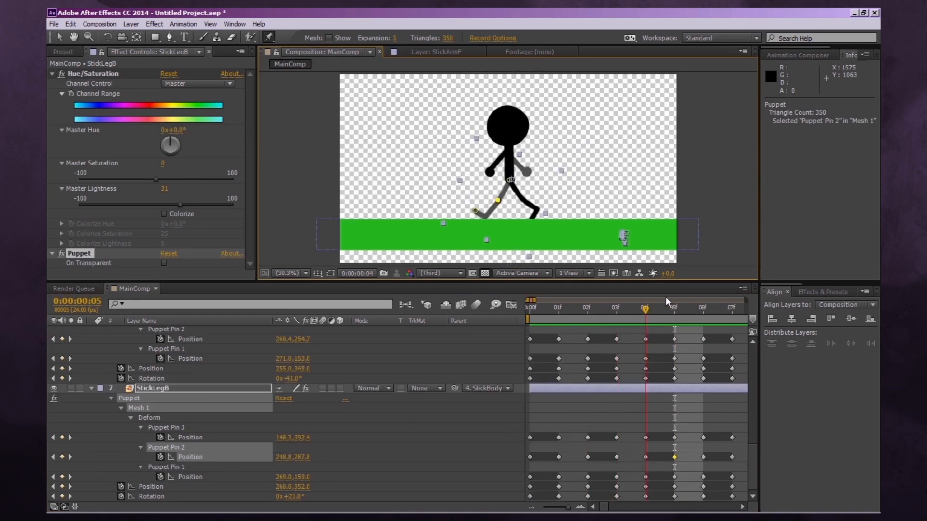
{"action": "left_click", "coordinate": [489, 219]}
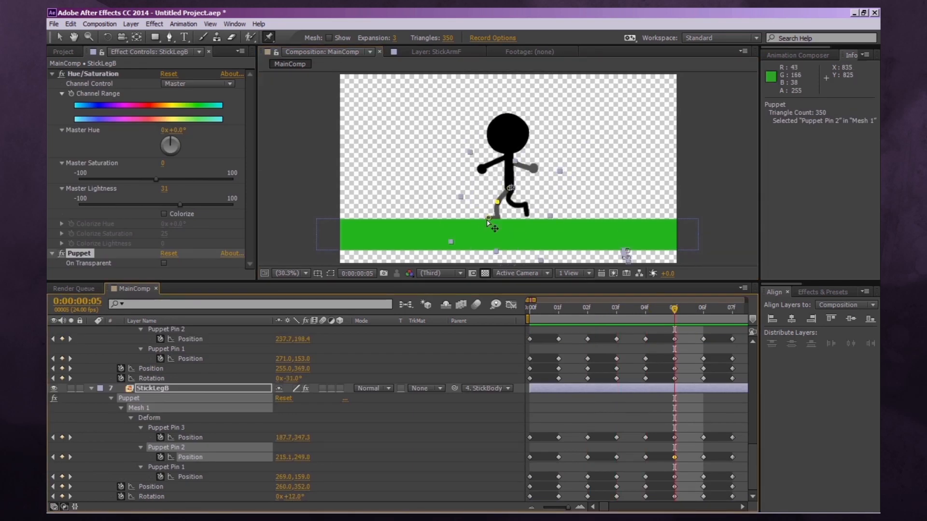
{"action": "left_click_drag", "start_coordinate": [488, 220], "coordinate": [490, 217]}
{"action": "left_click", "coordinate": [498, 201]}
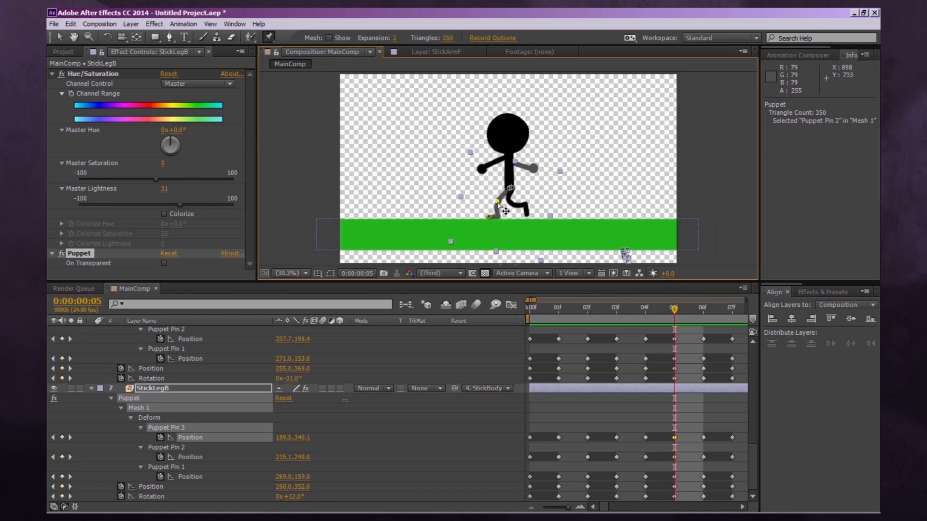
Step: Scrub through the keyframed walk cycle from 0:00:00:00 to 0:00:00:07 and preview its playback
{"action": "left_click", "coordinate": [732, 308]}
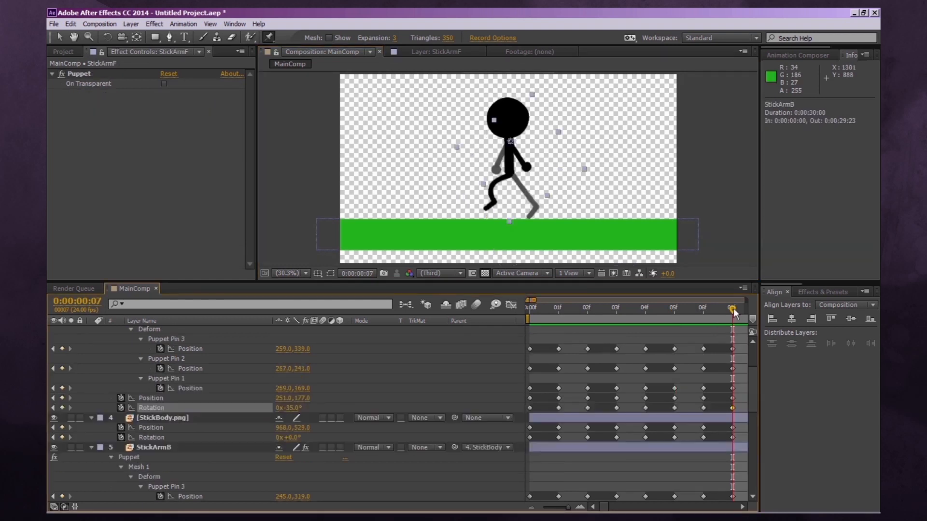
{"action": "left_click_drag", "start_coordinate": [732, 309], "coordinate": [530, 309]}
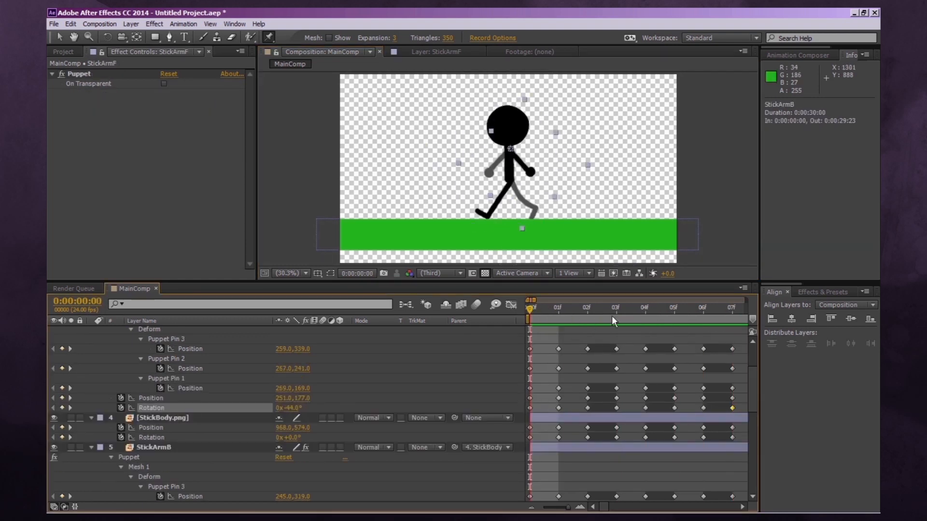
{"action": "left_click_drag", "start_coordinate": [680, 311], "coordinate": [617, 314]}
{"action": "key", "text": "space"}
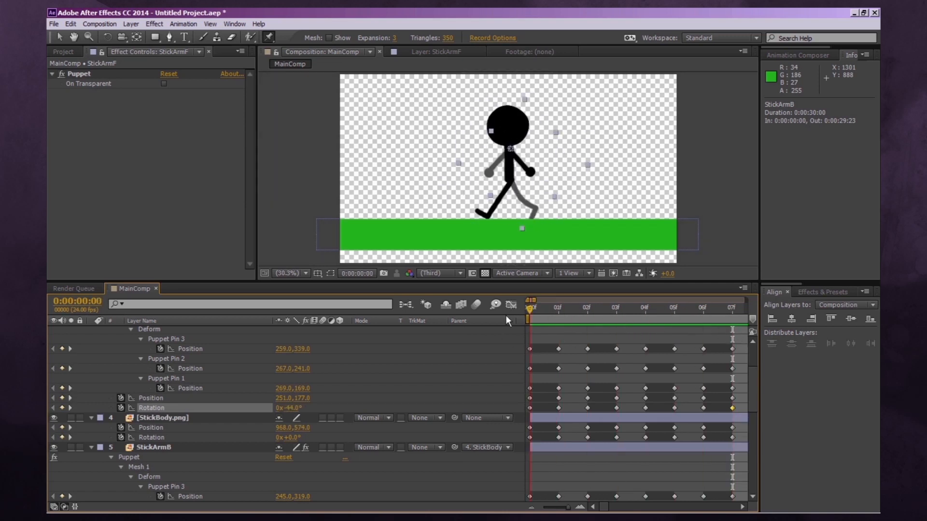
{"action": "left_click_drag", "start_coordinate": [534, 299], "coordinate": [540, 301]}
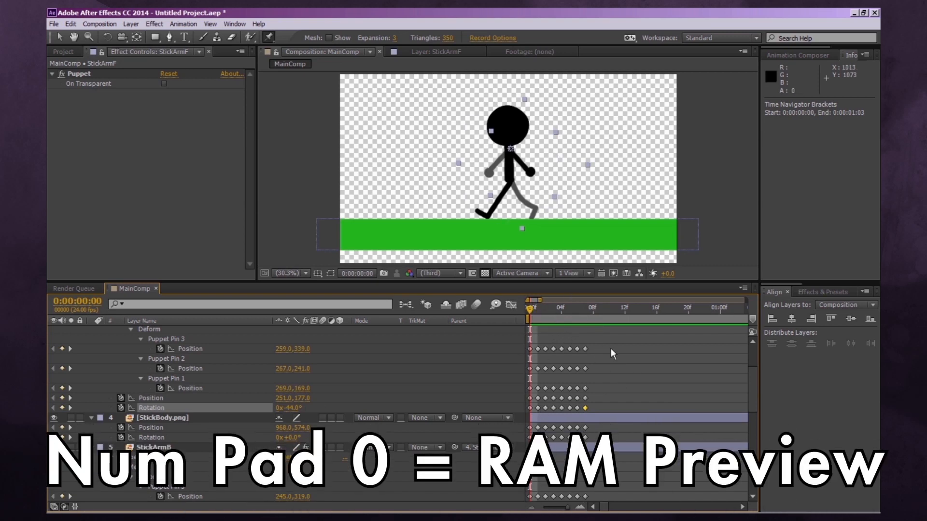
{"action": "key", "text": "KP_0"}
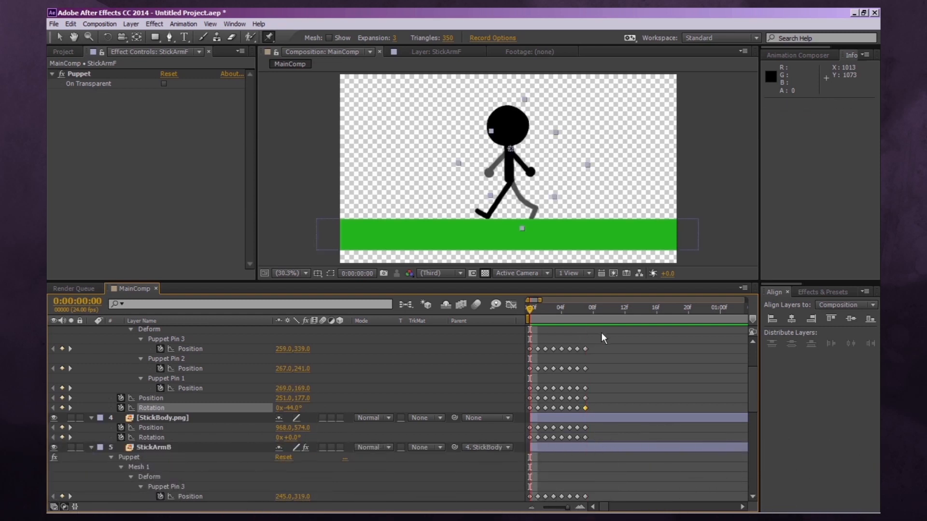
Step: Select all layers' keyframes, stretch them proportionally over time, and compress them so the last falls at about 0:00:00:21
{"action": "scroll", "coordinate": [481, 415], "scroll_direction": "up", "scroll_amount": 5}
{"action": "left_click_drag", "start_coordinate": [604, 346], "coordinate": [500, 503]}
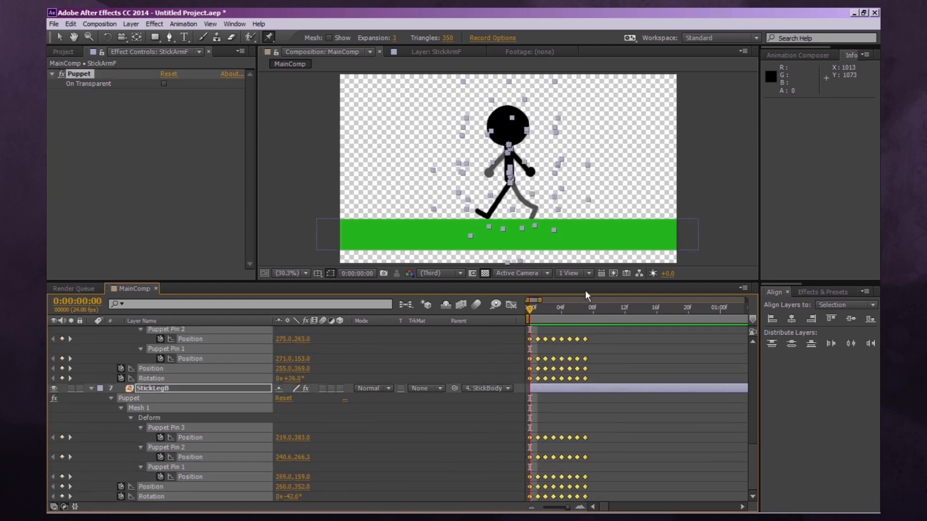
{"action": "left_click_drag", "start_coordinate": [531, 310], "coordinate": [506, 321]}
{"action": "left_click_drag", "start_coordinate": [587, 436], "coordinate": [717, 430]}
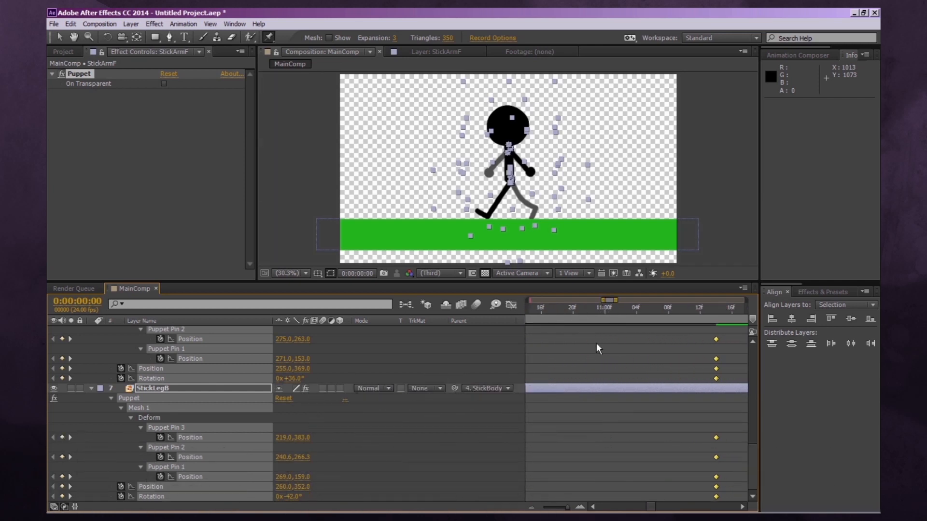
{"action": "left_click_drag", "start_coordinate": [570, 511], "coordinate": [548, 510]}
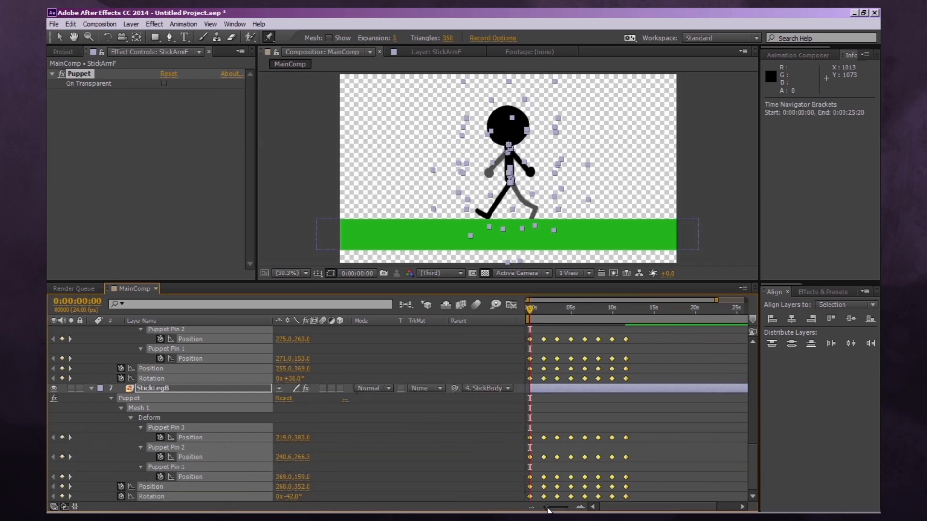
{"action": "key", "text": "space"}
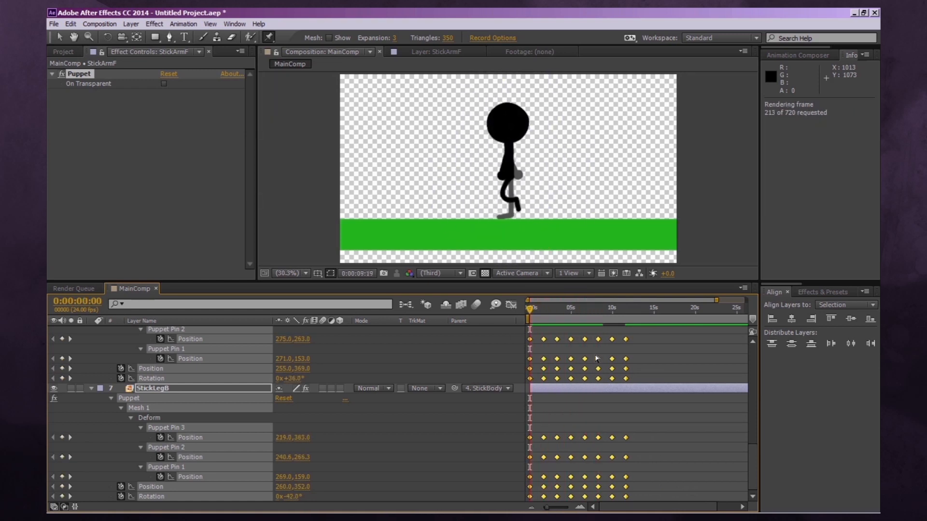
{"action": "key", "text": "space"}
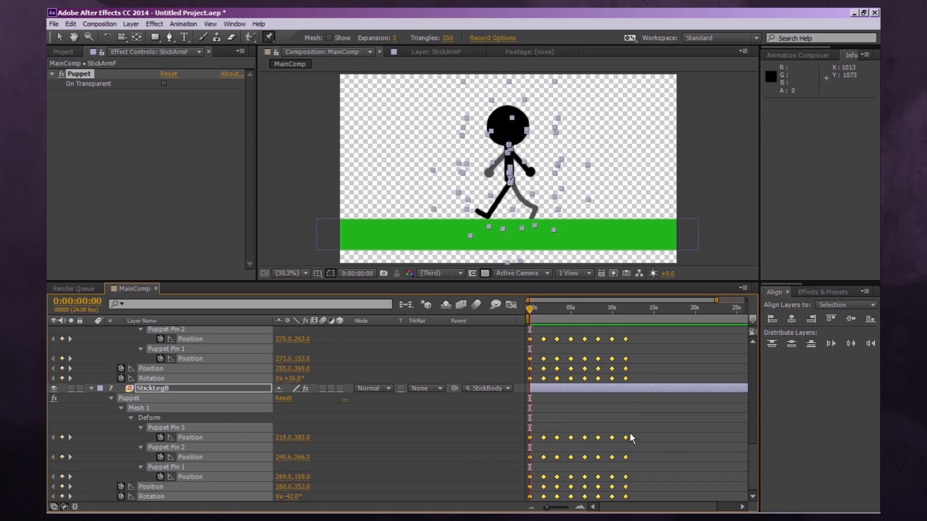
{"action": "left_click_drag", "start_coordinate": [626, 436], "coordinate": [554, 434]}
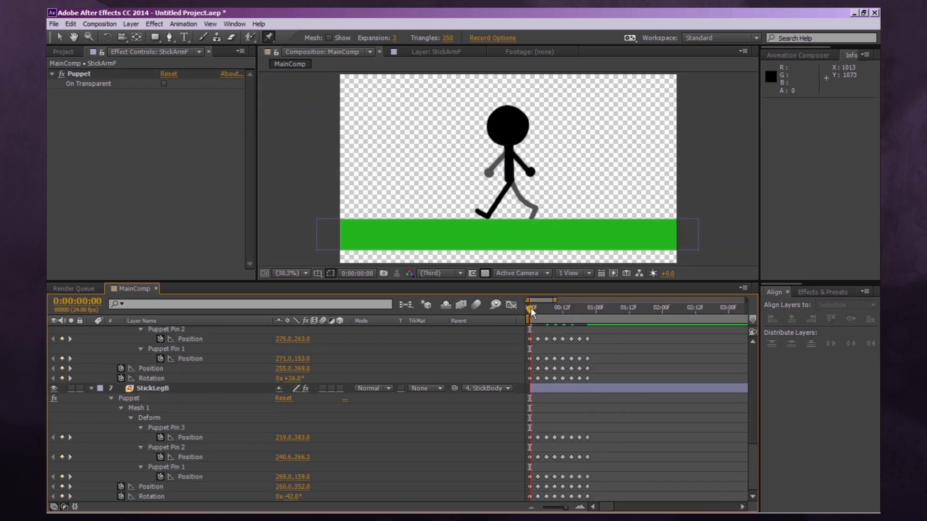
Step: Copy StickLegB's first-frame puppet pin, Position and Rotation keyframes to 0:00:01:00
{"action": "left_click_drag", "start_coordinate": [531, 308], "coordinate": [596, 313]}
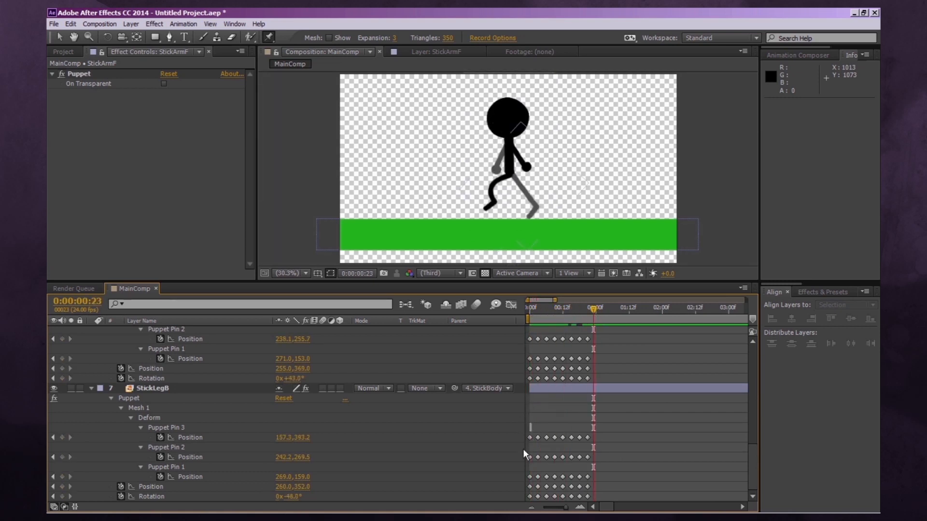
{"action": "left_click_drag", "start_coordinate": [524, 450], "coordinate": [526, 500]}
{"action": "key", "text": "ctrl+c"}
{"action": "key", "text": "ctrl+v"}
Step: Try moving StickLegF's Puppet Pin 2 at 0:00:00:20 to straighten the leg, and undo the move
{"action": "scroll", "coordinate": [539, 416], "scroll_direction": "up", "scroll_amount": 2}
{"action": "left_click_drag", "start_coordinate": [535, 309], "coordinate": [585, 367]}
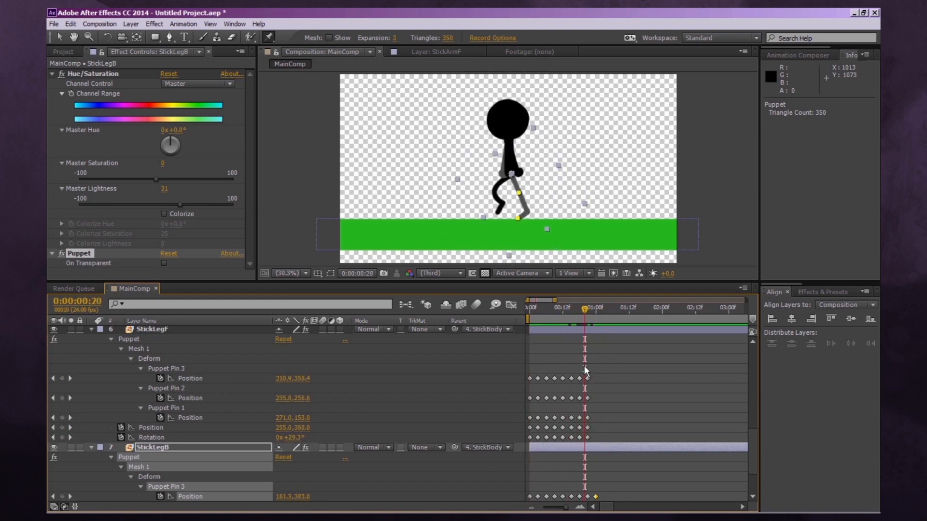
{"action": "left_click", "coordinate": [583, 383]}
{"action": "left_click", "coordinate": [177, 371]}
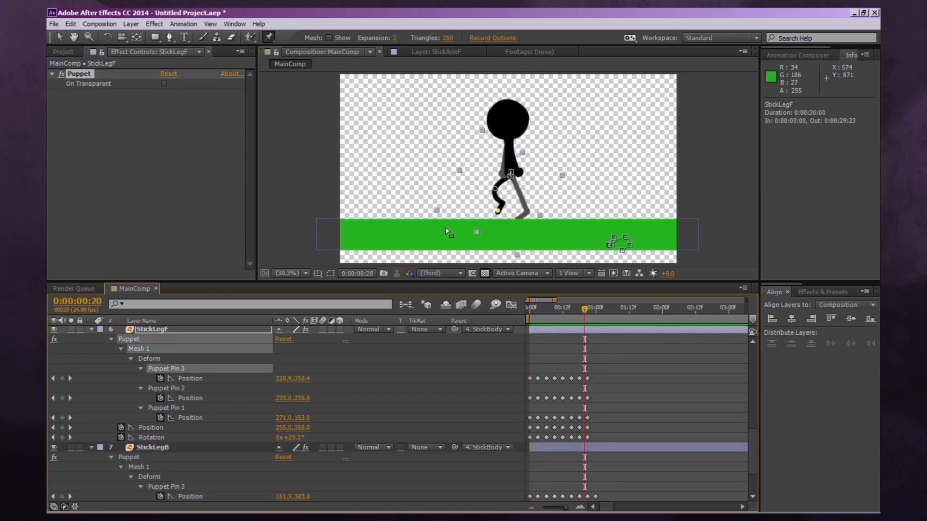
{"action": "left_click_drag", "start_coordinate": [495, 188], "coordinate": [504, 196]}
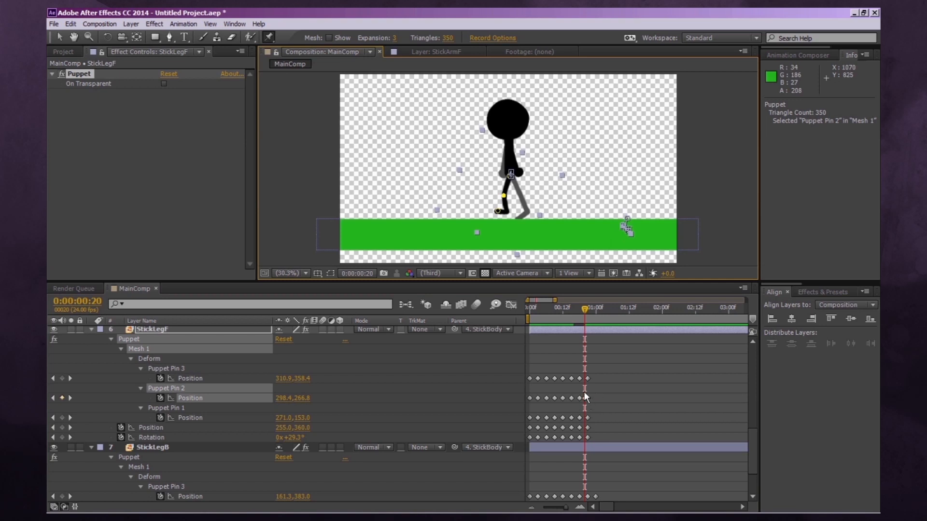
{"action": "left_click_drag", "start_coordinate": [585, 320], "coordinate": [584, 325]}
{"action": "key", "text": "ctrl+z"}
{"action": "left_click", "coordinate": [589, 314]}
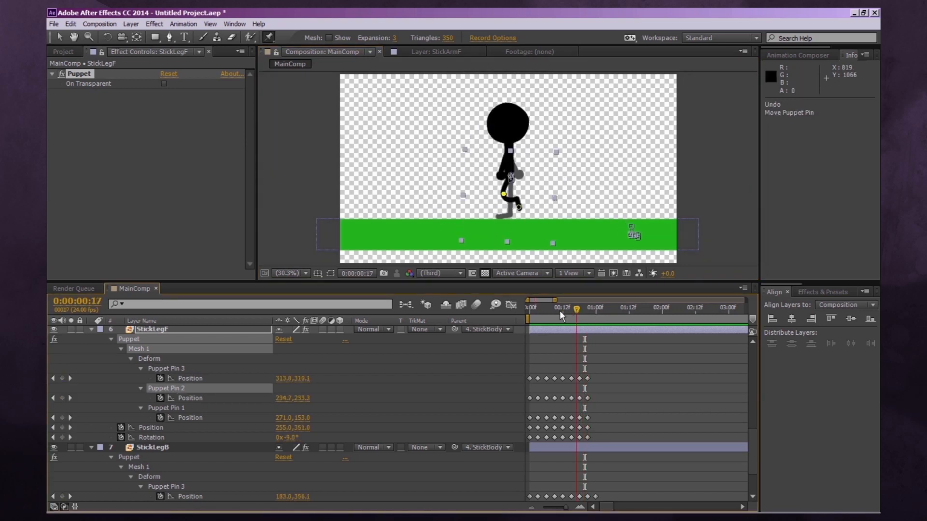
Step: Copy StickLegF's first-frame puppet pin, Position and Rotation keyframes to 0:00:01:00
{"action": "scroll", "coordinate": [623, 415], "scroll_direction": "down", "scroll_amount": 3}
{"action": "left_click_drag", "start_coordinate": [589, 314], "coordinate": [596, 320]}
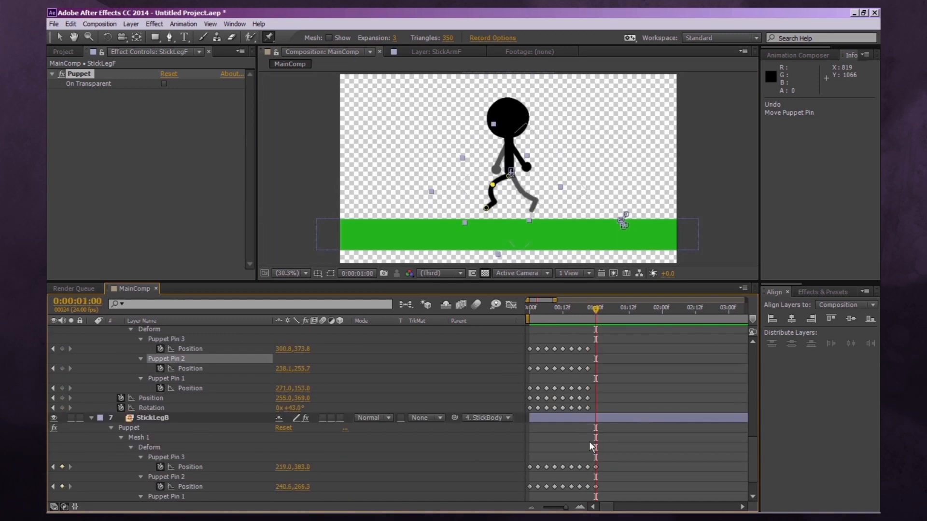
{"action": "left_click_drag", "start_coordinate": [529, 332], "coordinate": [529, 413]}
{"action": "key", "text": "ctrl+c"}
{"action": "key", "text": "ctrl+v"}
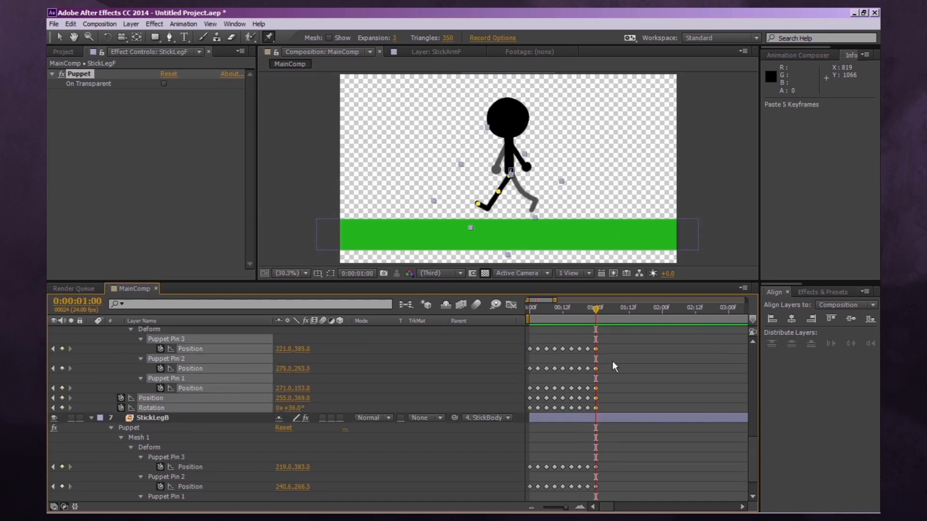
Step: Copy the first-frame keyframes of StickArmB, StickBody.png, StickArmF and StickHead.png to 0:00:01:00
{"action": "scroll", "coordinate": [607, 366], "scroll_direction": "down", "scroll_amount": 3}
{"action": "key", "text": "ctrl+Up"}
{"action": "scroll", "coordinate": [626, 393], "scroll_direction": "up", "scroll_amount": 3}
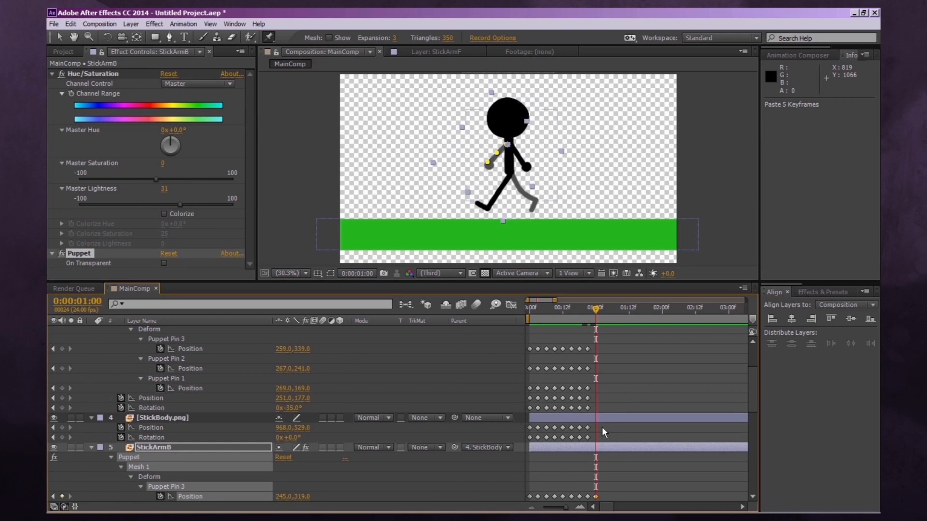
{"action": "scroll", "coordinate": [601, 426], "scroll_direction": "up", "scroll_amount": 5}
{"action": "key", "text": "ctrl+v"}
{"action": "left_click", "coordinate": [636, 357]}
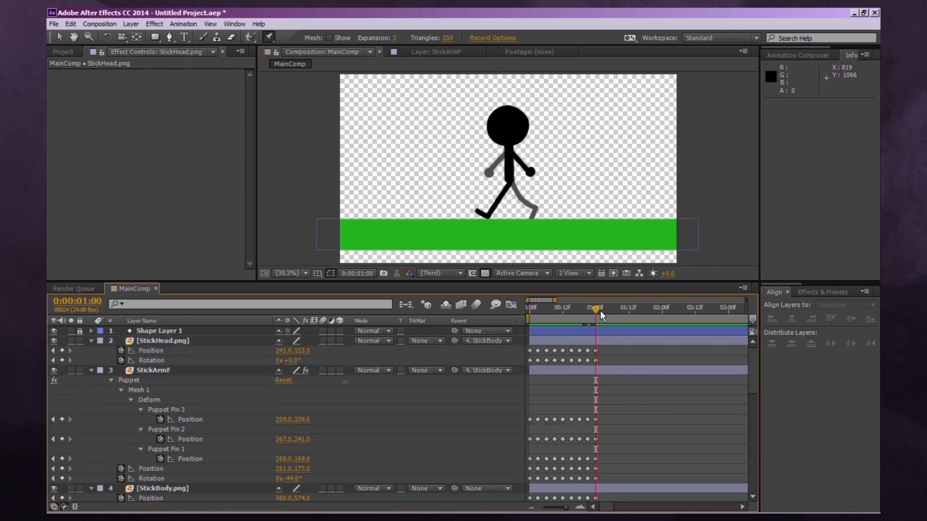
Step: At 0:00:00:23, select all six stick figure layers from StickHead.png through StickLegB
{"action": "key", "text": "Page_Up"}
{"action": "left_click", "coordinate": [181, 341]}
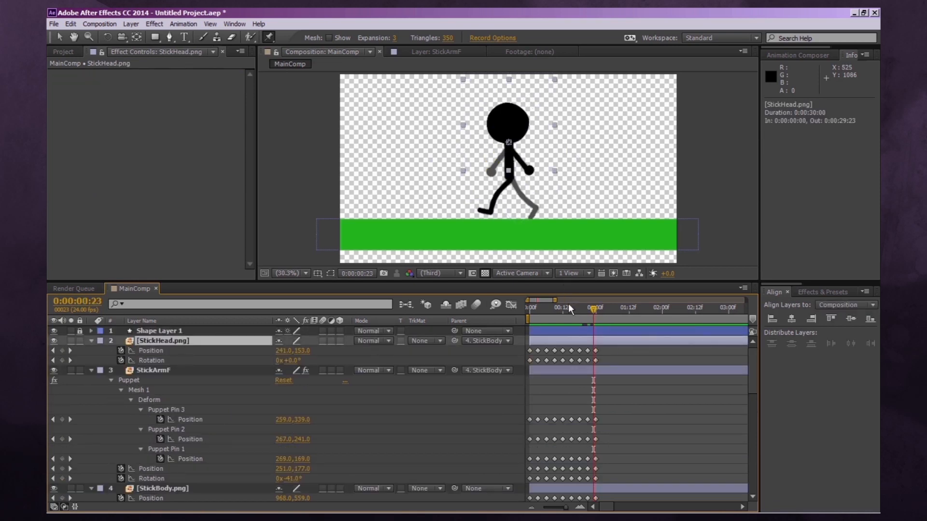
{"action": "left_click_drag", "start_coordinate": [569, 307], "coordinate": [593, 331]}
{"action": "scroll", "coordinate": [162, 387], "scroll_direction": "down", "scroll_amount": 12}
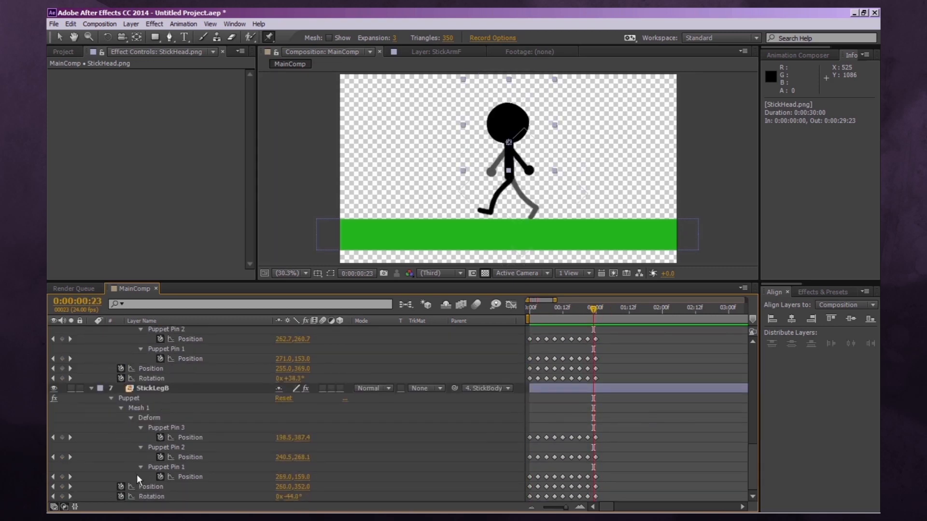
{"action": "left_click", "coordinate": [156, 389], "text": "shift"}
{"action": "scroll", "coordinate": [192, 404], "scroll_direction": "up", "scroll_amount": 10}
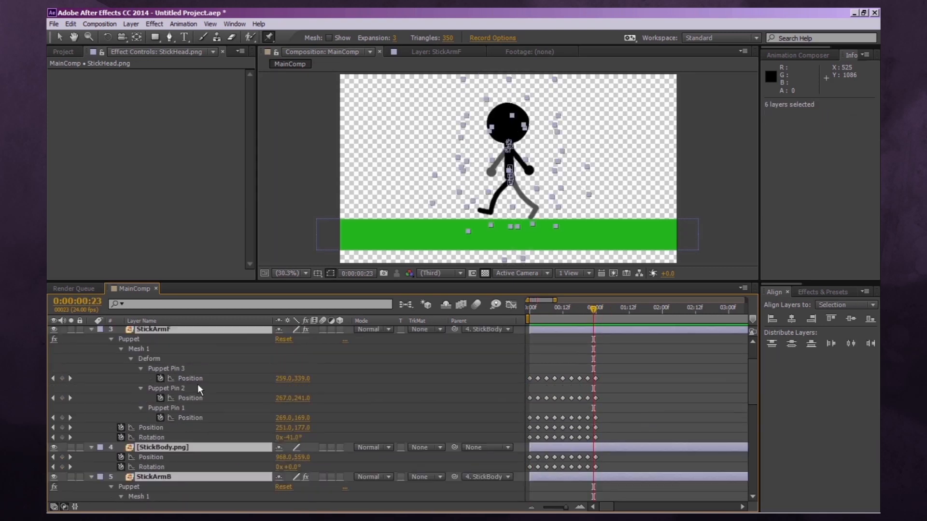
{"action": "key", "text": "ctrl+shift+c"}
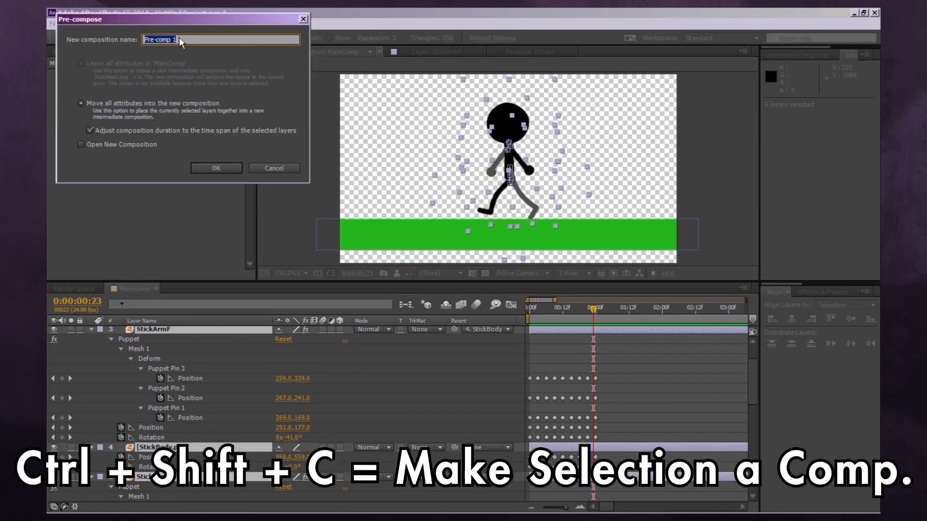
{"action": "left_click_drag", "start_coordinate": [174, 24], "coordinate": [430, 252]}
{"action": "left_click", "coordinate": [526, 393]}
Step: Pre-compose the selected layers as WalkAnim, moving all attributes into the new composition and opening it
{"action": "left_click", "coordinate": [131, 24]}
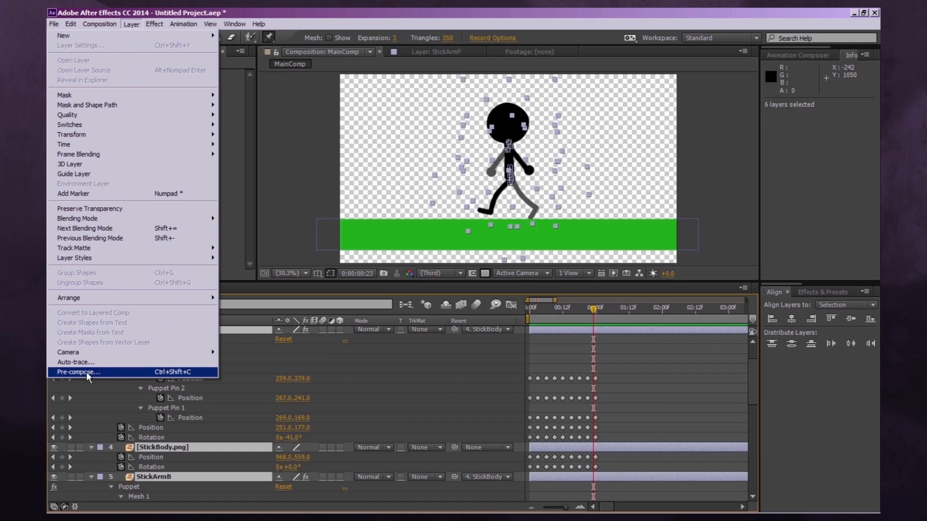
{"action": "left_click", "coordinate": [187, 372]}
{"action": "type", "text": "WalkAnim"}
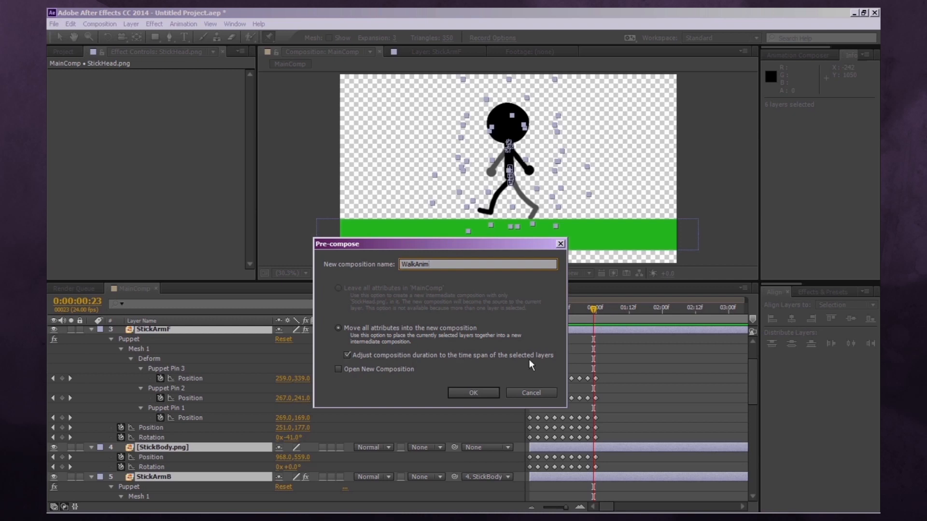
{"action": "left_click", "coordinate": [339, 369]}
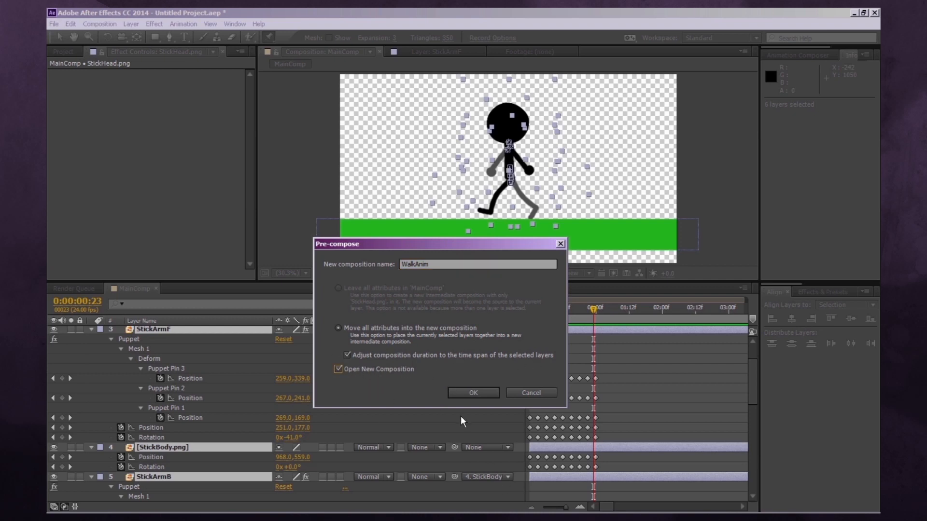
{"action": "left_click", "coordinate": [472, 393]}
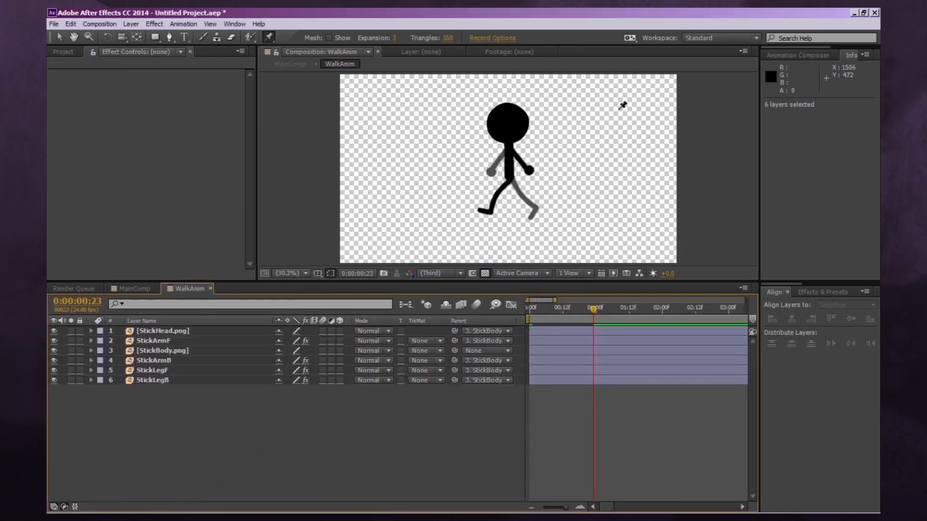
Step: Look up the WalkAnim composition among the project items and reveal the keyframed properties of all six of its layers
{"action": "left_click", "coordinate": [62, 51]}
{"action": "left_click", "coordinate": [88, 153]}
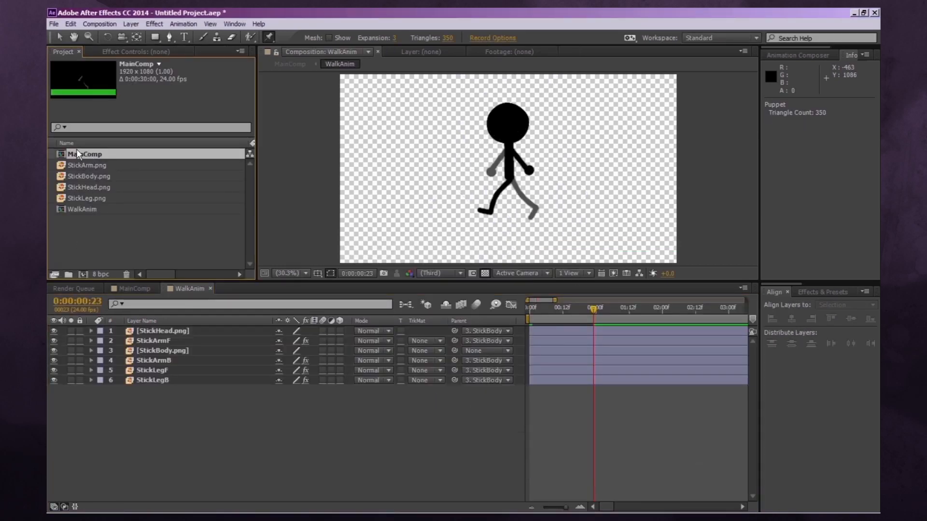
{"action": "left_click", "coordinate": [67, 209]}
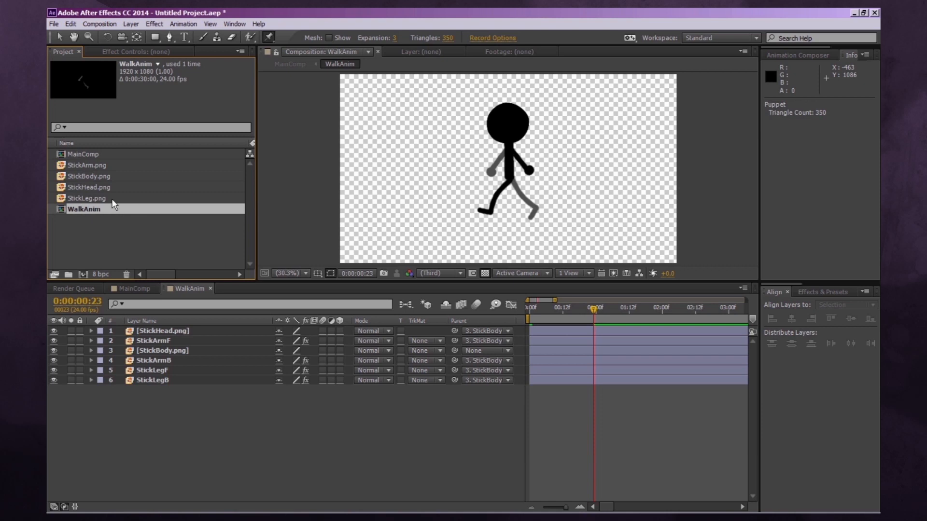
{"action": "left_click", "coordinate": [137, 332]}
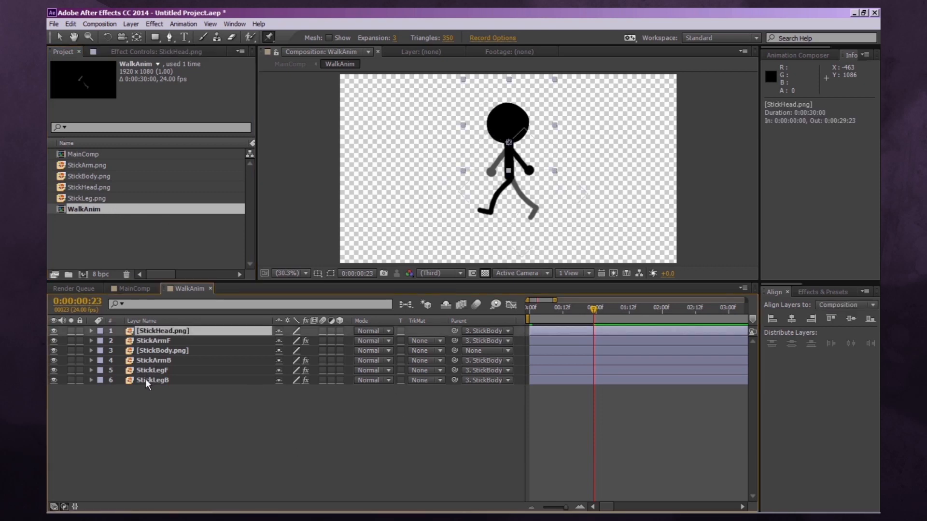
{"action": "left_click", "coordinate": [145, 380], "text": "shift"}
{"action": "key", "text": "u"}
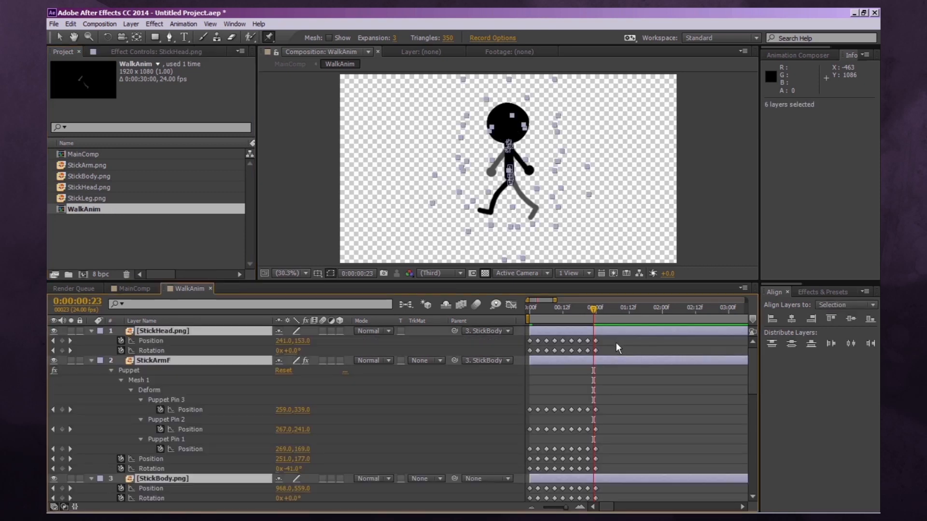
Step: In MainComp, delete the WalkAnim layer and add WalkAnim again from the project items, below Shape Layer 1
{"action": "left_click", "coordinate": [135, 289]}
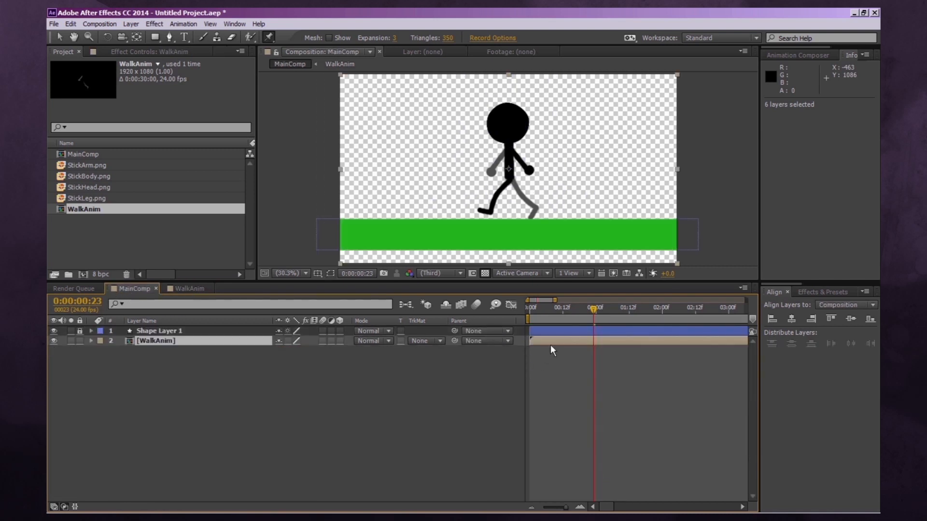
{"action": "key", "text": "Home"}
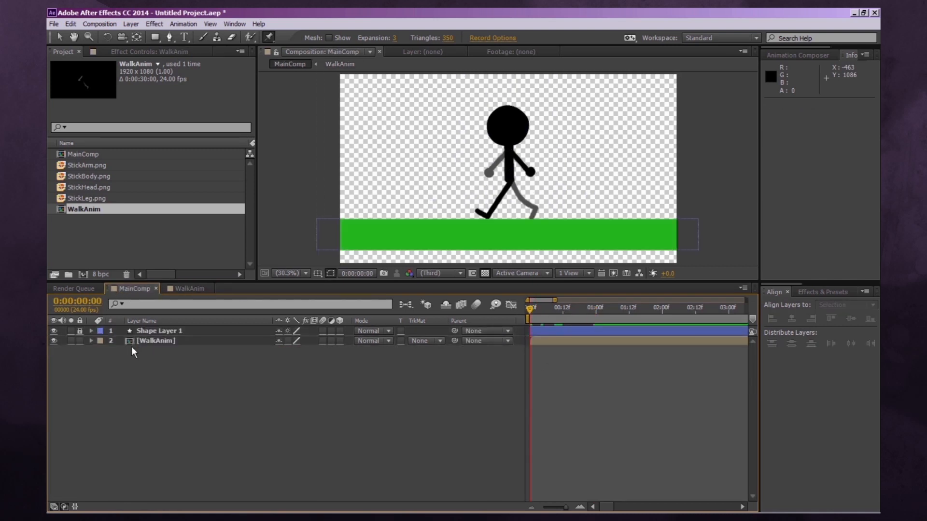
{"action": "left_click", "coordinate": [155, 342]}
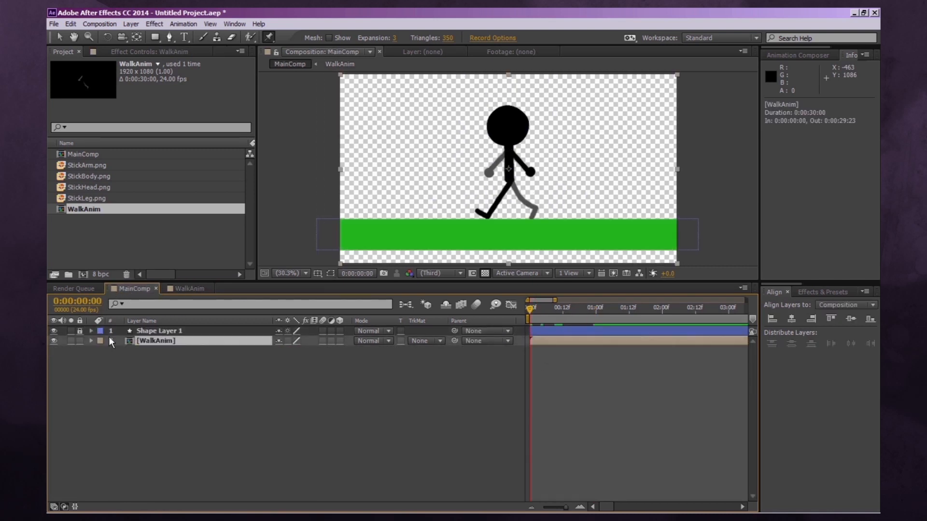
{"action": "left_click", "coordinate": [154, 387]}
{"action": "left_click", "coordinate": [135, 341]}
{"action": "key", "text": "Delete"}
{"action": "left_click_drag", "start_coordinate": [77, 208], "coordinate": [146, 341]}
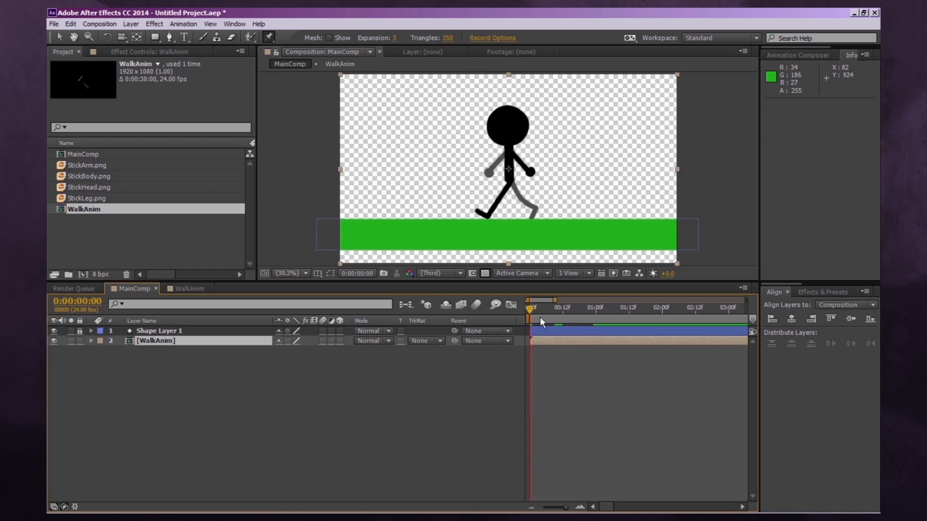
Step: Try changing the WalkAnim layer's scale and position in MainComp, and undo the changes
{"action": "mouse_move", "coordinate": [531, 308]}
{"action": "left_mouse_down"}
{"action": "mouse_move", "coordinate": [549, 318]}
{"action": "mouse_move", "coordinate": [526, 320]}
{"action": "left_mouse_up"}
{"action": "left_click", "coordinate": [104, 394]}
{"action": "left_click", "coordinate": [134, 341]}
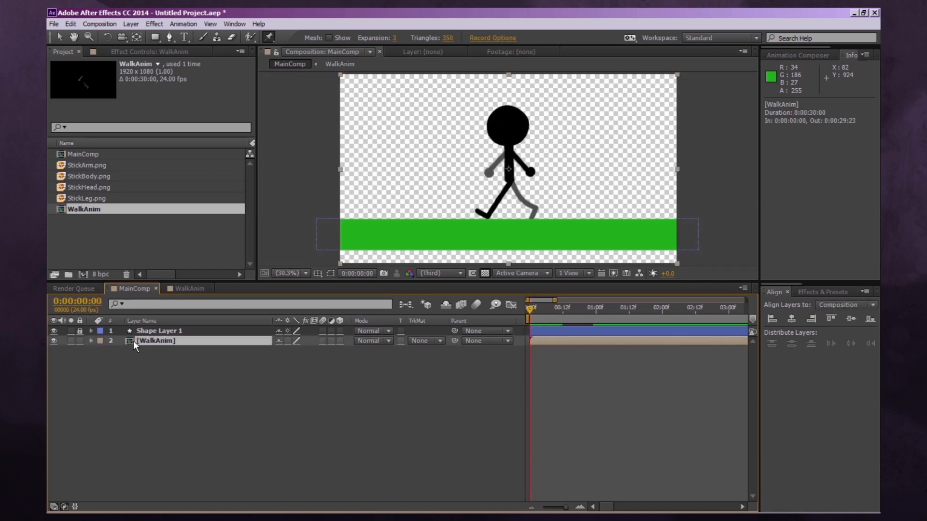
{"action": "left_click", "coordinate": [91, 341]}
{"action": "left_click", "coordinate": [91, 340]}
{"action": "key", "text": "s"}
{"action": "left_click_drag", "start_coordinate": [292, 350], "coordinate": [432, 359]}
{"action": "key", "text": "ctrl+z"}
{"action": "key", "text": "p"}
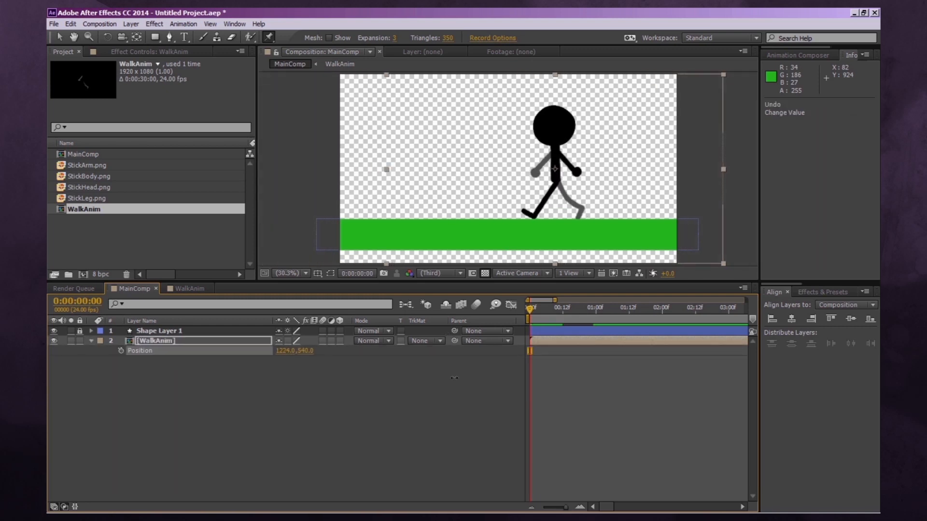
{"action": "key", "text": "ctrl+z"}
{"action": "left_click", "coordinate": [248, 410]}
Step: In WalkAnim, end the work area at 0:00:00:23 and trim the composition to it
{"action": "left_click", "coordinate": [187, 288]}
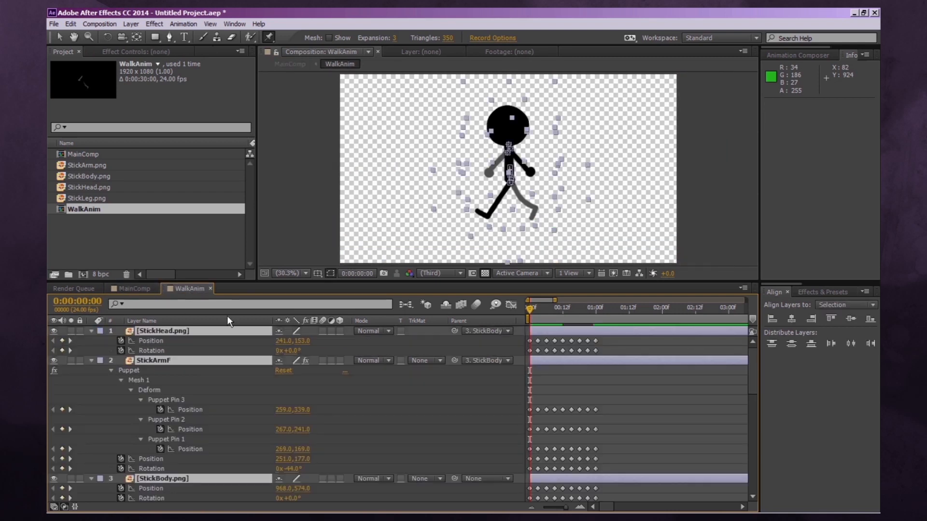
{"action": "left_click_drag", "start_coordinate": [559, 314], "coordinate": [604, 294]}
{"action": "key", "text": "Page_Up"}
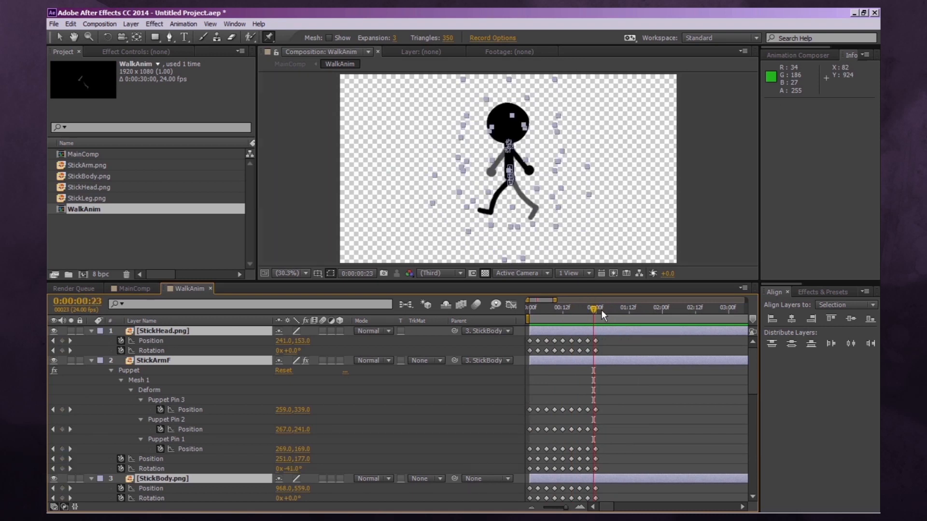
{"action": "key", "text": "n"}
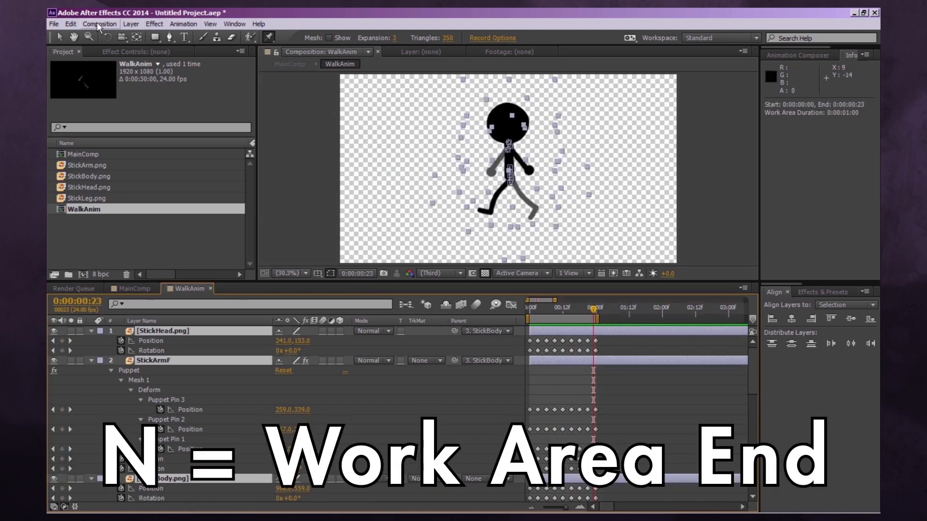
{"action": "left_click", "coordinate": [97, 23]}
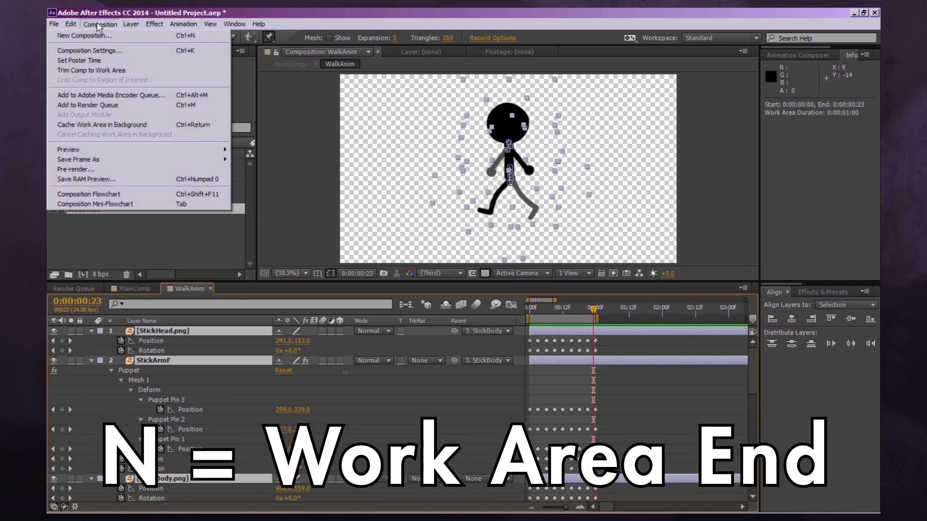
{"action": "left_click", "coordinate": [101, 71]}
{"action": "left_click", "coordinate": [592, 304]}
{"action": "left_click_drag", "start_coordinate": [591, 304], "coordinate": [737, 317]}
{"action": "left_click", "coordinate": [725, 386]}
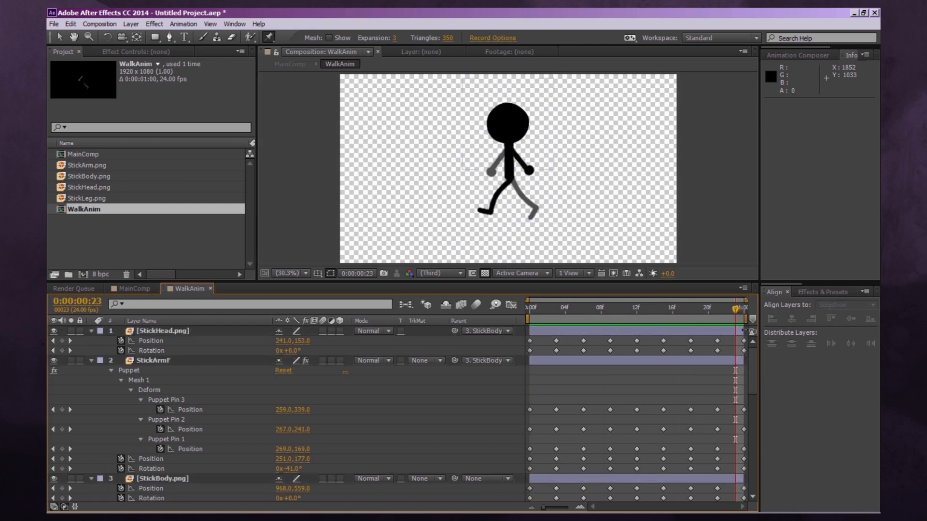
{"action": "key", "text": "space"}
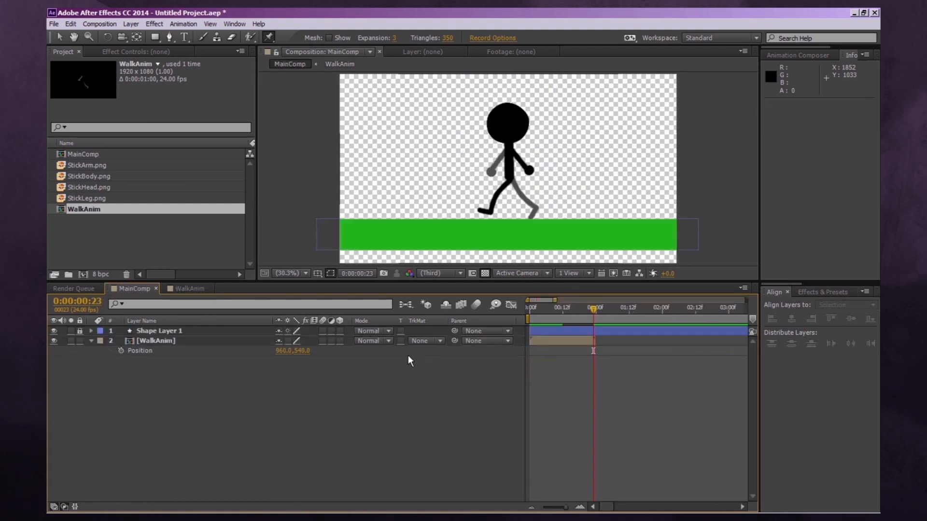
Step: In MainComp, duplicate the WalkAnim layer repeatedly until there are 41 WalkAnim layers
{"action": "left_click_drag", "start_coordinate": [529, 310], "coordinate": [510, 326]}
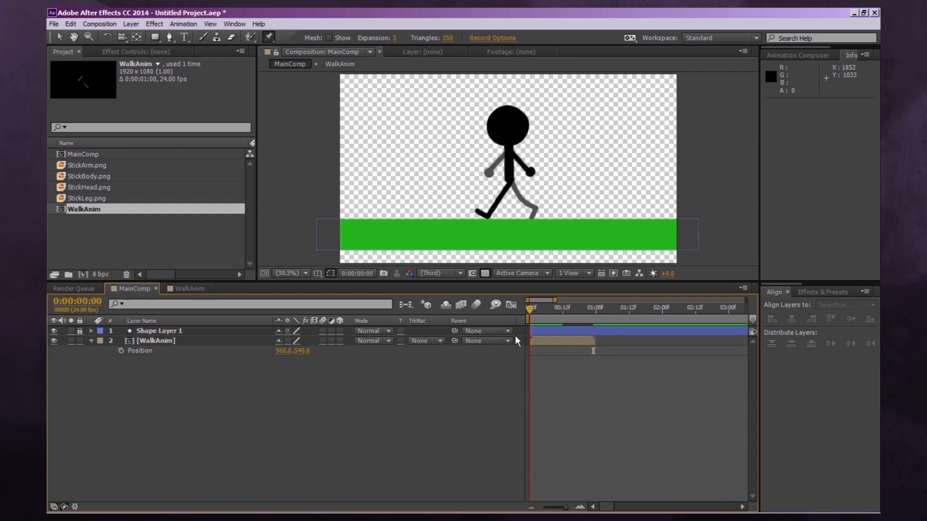
{"action": "left_click_drag", "start_coordinate": [561, 300], "coordinate": [746, 300]}
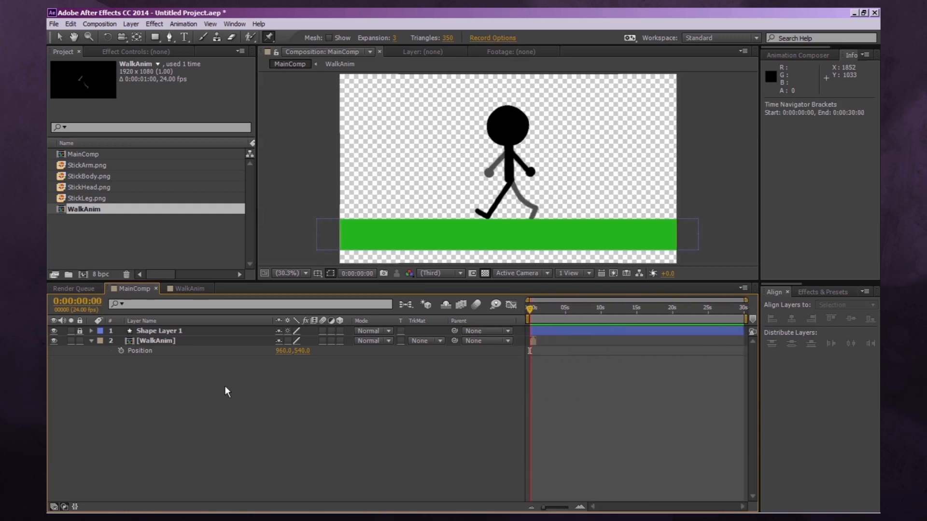
{"action": "left_click", "coordinate": [120, 345]}
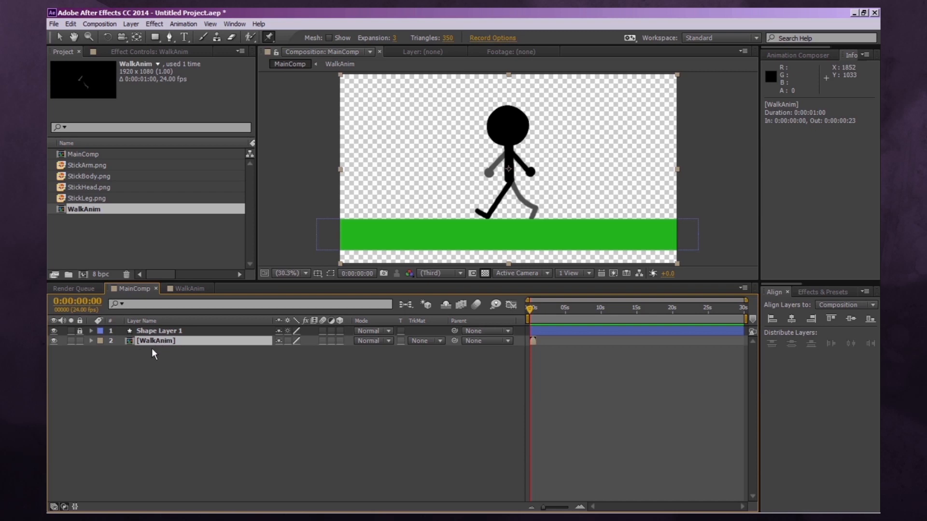
{"action": "key", "text": "ctrl+d"}
{"action": "key", "text": "ctrl+d"}
{"action": "key", "text": "ctrl+d"}
{"action": "key", "text": "ctrl+d"}
{"action": "key", "text": "ctrl+d"}
{"action": "key", "text": "ctrl+d"}
{"action": "key", "text": "ctrl+d"}
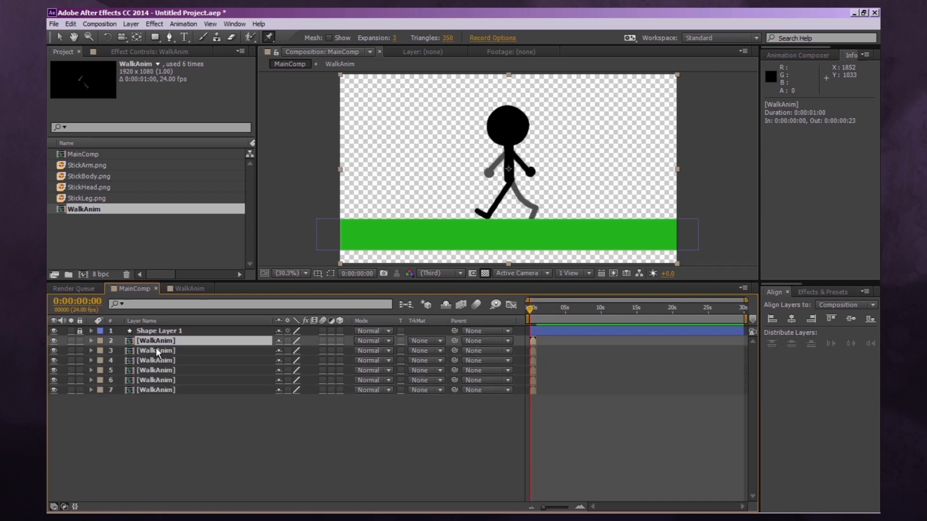
{"action": "key", "text": "ctrl+d"}
{"action": "key", "text": "ctrl+d"}
{"action": "key", "text": "ctrl+d"}
{"action": "key", "text": "ctrl+d"}
{"action": "key", "text": "ctrl+d"}
{"action": "key", "text": "ctrl+d"}
{"action": "key", "text": "ctrl+d"}
{"action": "key", "text": "ctrl+d"}
{"action": "key", "text": "ctrl+d"}
{"action": "key", "text": "ctrl+d"}
{"action": "key", "text": "ctrl+d"}
{"action": "key", "text": "ctrl+d"}
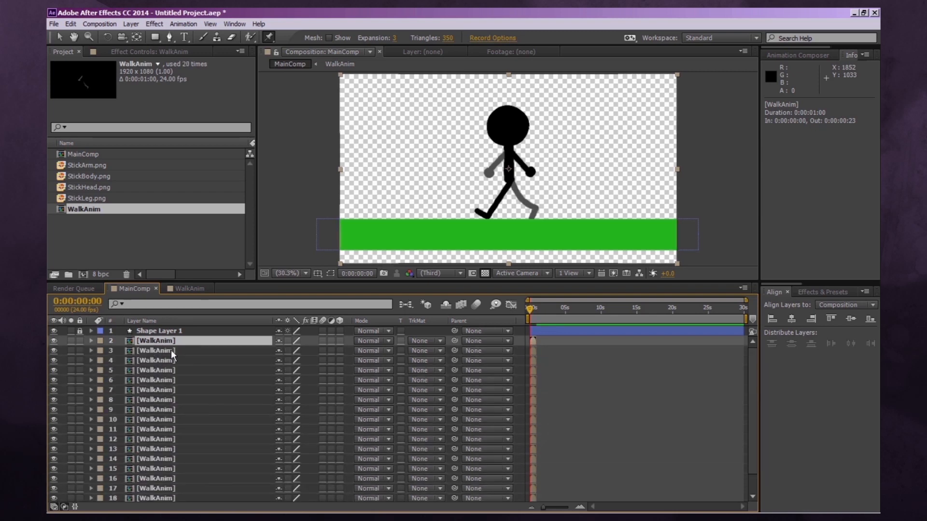
{"action": "key", "text": "ctrl+d"}
{"action": "key", "text": "ctrl+d"}
{"action": "key", "text": "ctrl+d"}
{"action": "key", "text": "ctrl+d"}
{"action": "key", "text": "ctrl+d"}
{"action": "key", "text": "ctrl+d"}
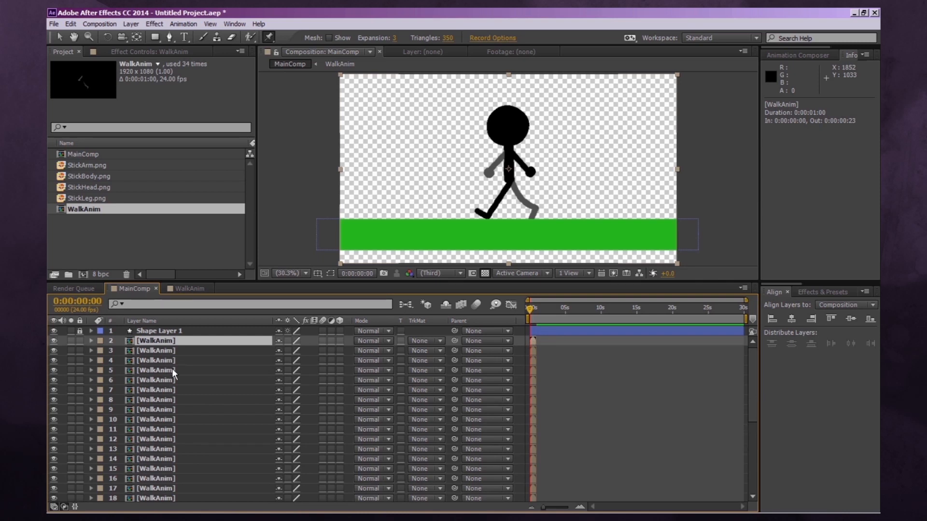
{"action": "key", "text": "ctrl+d"}
{"action": "key", "text": "ctrl+d"}
{"action": "key", "text": "ctrl+d"}
{"action": "key", "text": "ctrl+d"}
{"action": "key", "text": "ctrl+d"}
Step: Select all the WalkAnim layers and sequence them one after another without overlap, starting at 0:00:00:00
{"action": "left_click", "coordinate": [168, 361]}
{"action": "left_click", "coordinate": [163, 342]}
{"action": "scroll", "coordinate": [191, 398], "scroll_direction": "down", "scroll_amount": 8}
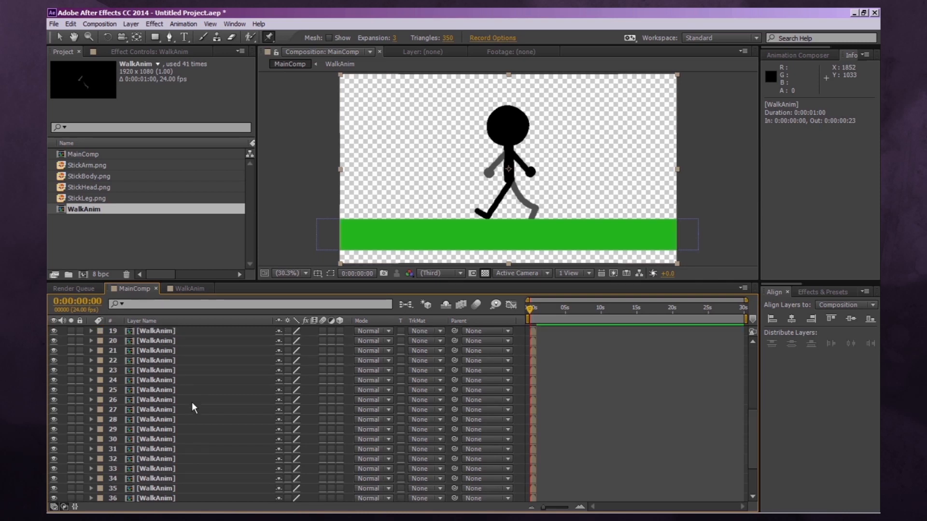
{"action": "key", "text": "ctrl+a"}
{"action": "scroll", "coordinate": [159, 394], "scroll_direction": "up", "scroll_amount": 8}
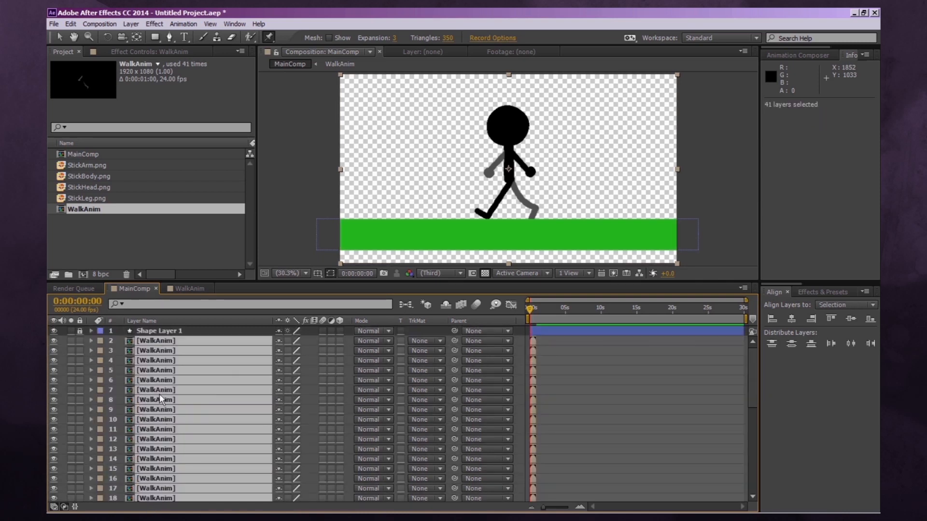
{"action": "right_click", "coordinate": [159, 351]}
{"action": "mouse_move", "coordinate": [210, 288]}
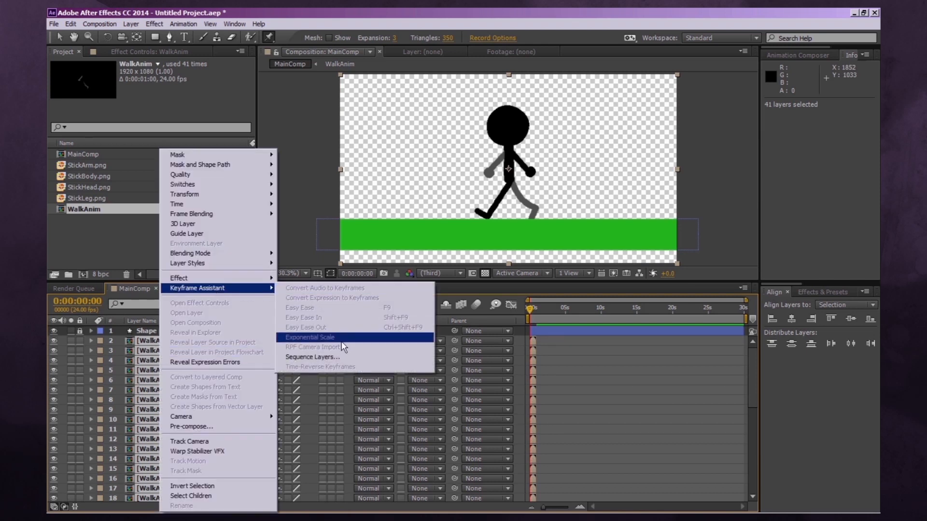
{"action": "left_click", "coordinate": [313, 358]}
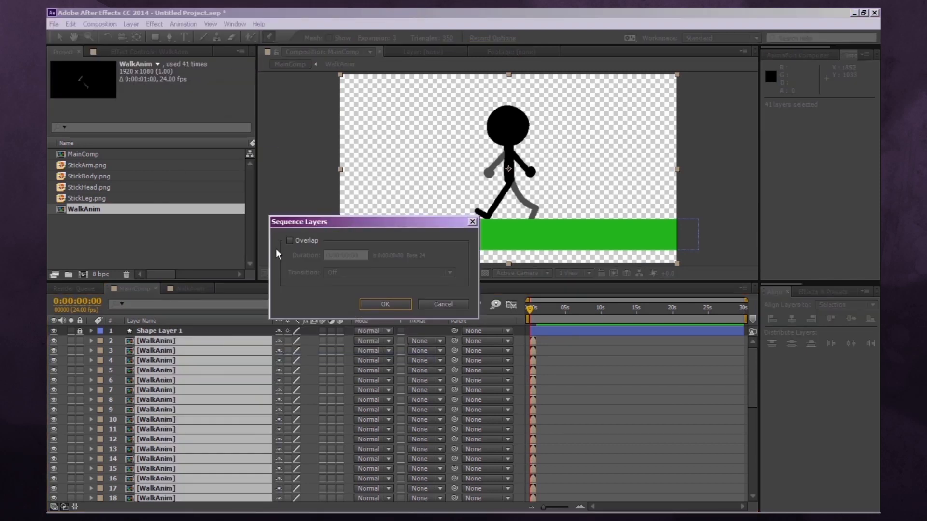
{"action": "left_click", "coordinate": [398, 303]}
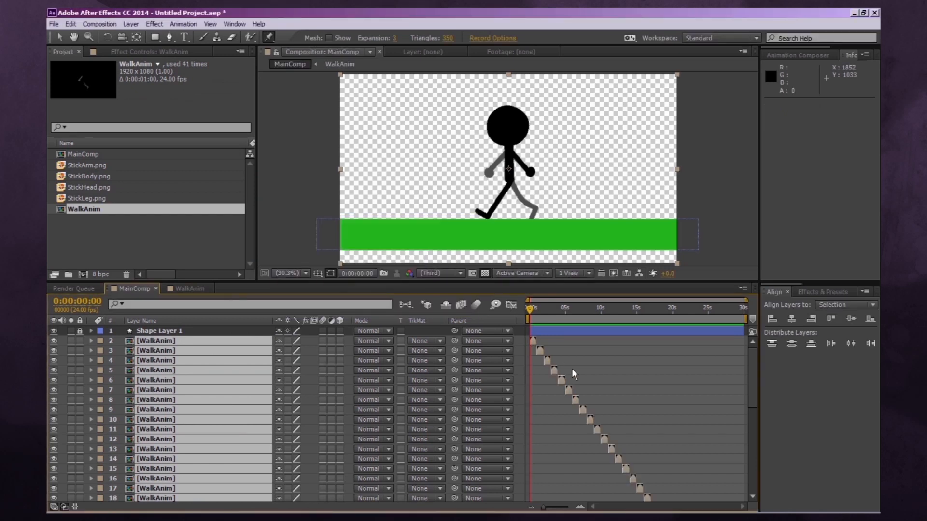
Step: Clear the layer selection in MainComp and preview the sequenced walk animation
{"action": "left_click", "coordinate": [606, 362]}
{"action": "key", "text": "space"}
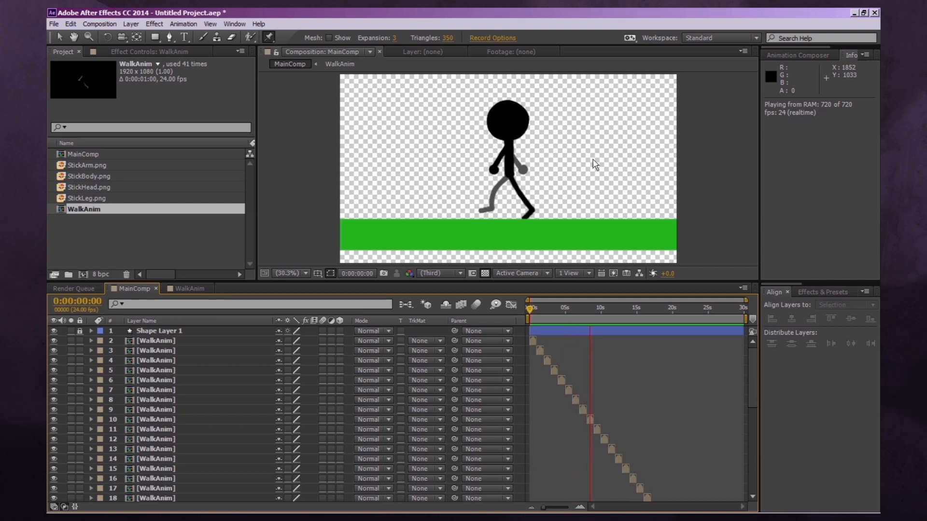
{"action": "key", "text": "space"}
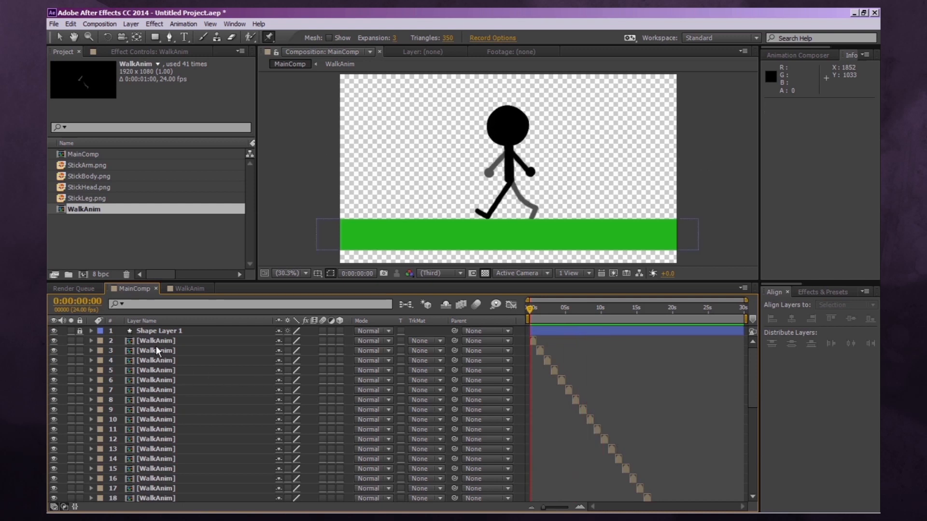
{"action": "left_click", "coordinate": [158, 340]}
{"action": "left_click", "coordinate": [606, 386]}
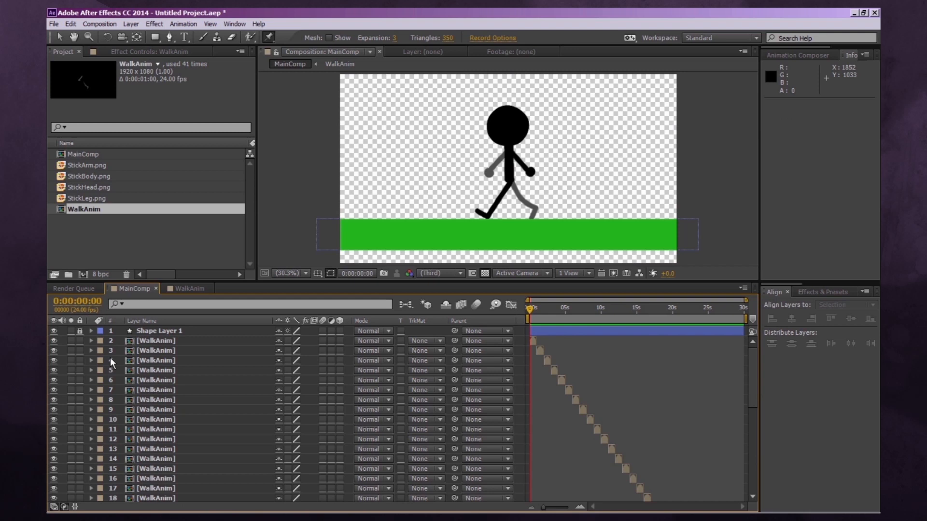
Step: Add a null object directly above the first WalkAnim layer and rename it MOVER
{"action": "left_click", "coordinate": [157, 341]}
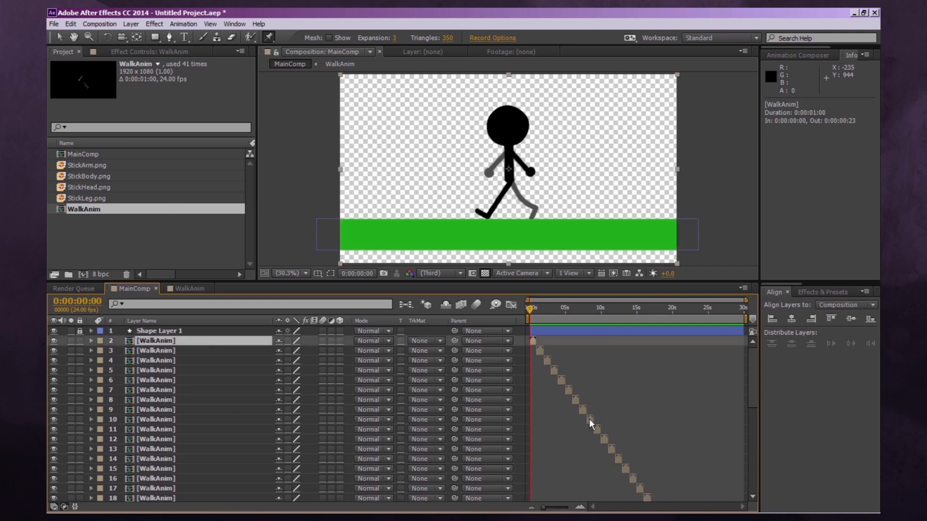
{"action": "left_click", "coordinate": [131, 24]}
{"action": "mouse_move", "coordinate": [125, 36]}
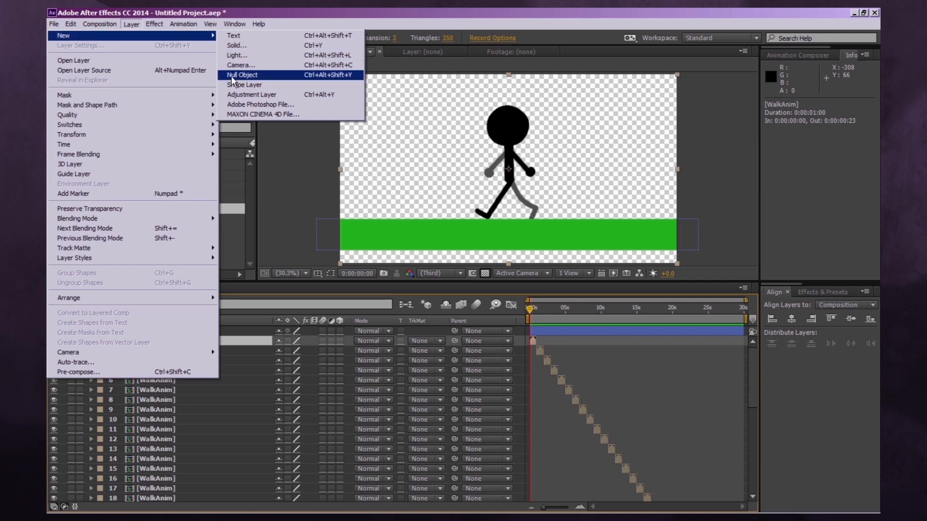
{"action": "left_click", "coordinate": [232, 77]}
{"action": "right_click", "coordinate": [152, 339]}
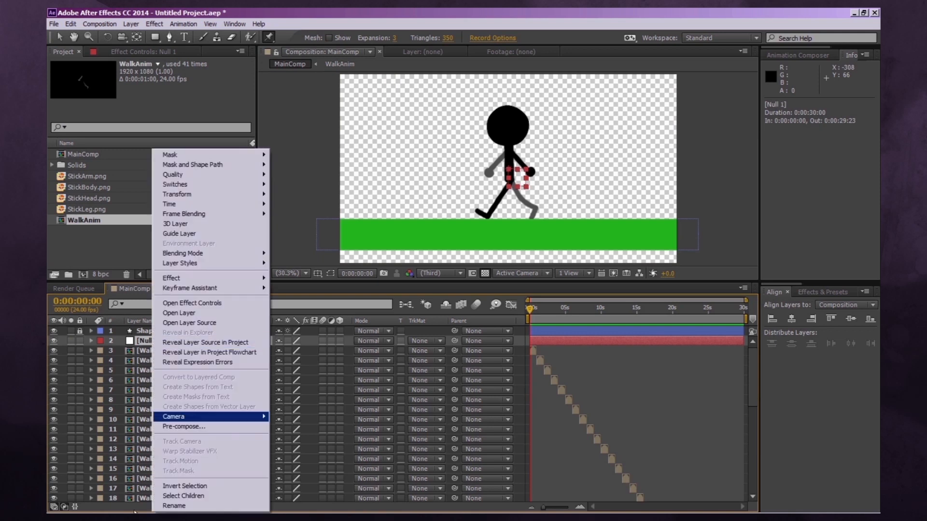
{"action": "left_click", "coordinate": [256, 504]}
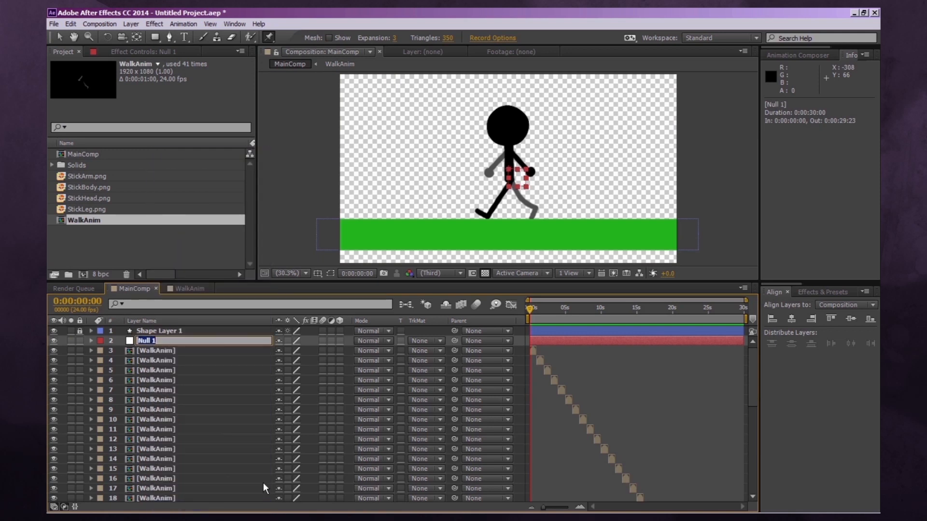
{"action": "type", "text": "MOVER"}
{"action": "key", "text": "Return"}
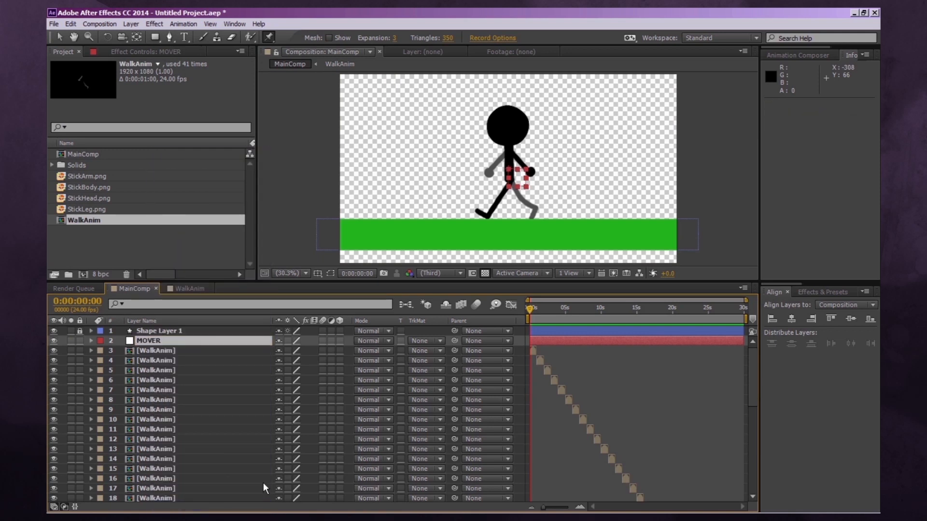
Step: Delete the surplus WalkAnim layers 34 to 43 that start beyond the end of the composition
{"action": "left_click", "coordinate": [187, 370]}
{"action": "scroll", "coordinate": [169, 382], "scroll_direction": "down", "scroll_amount": 8}
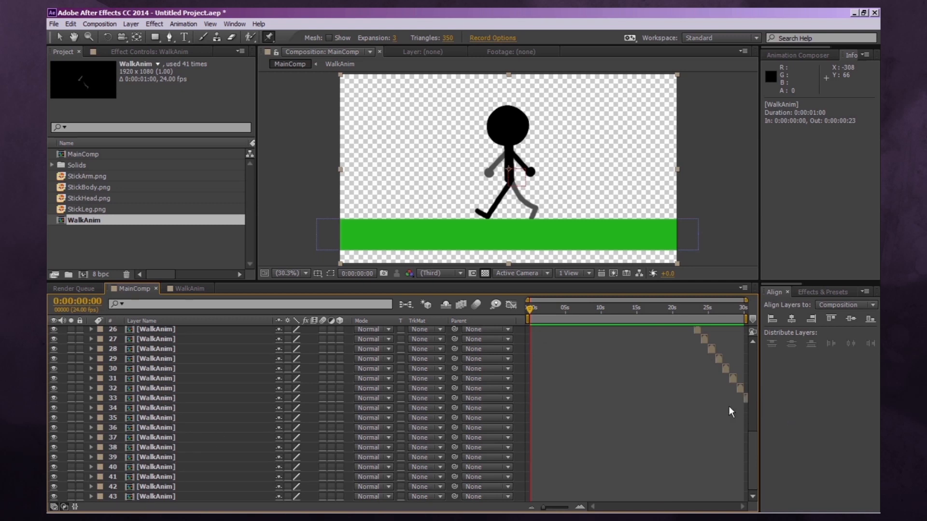
{"action": "left_click", "coordinate": [167, 421]}
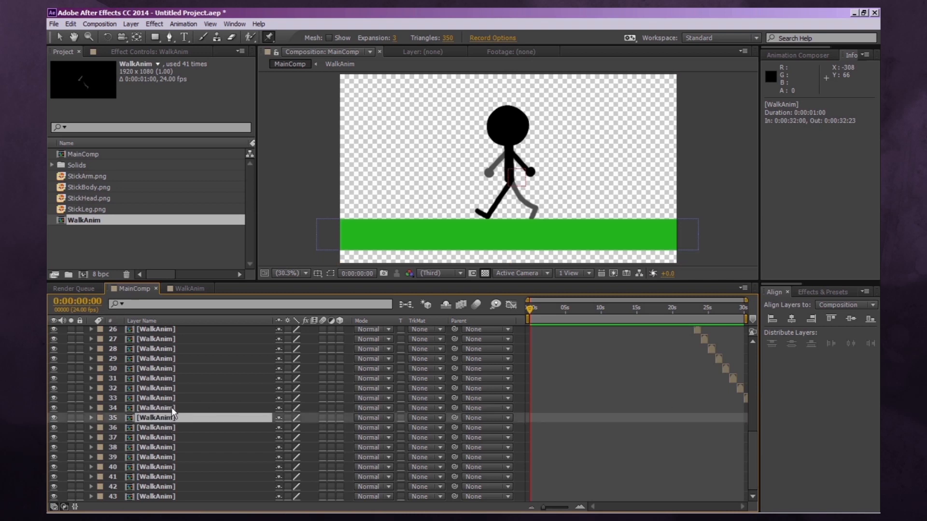
{"action": "left_click", "coordinate": [171, 407]}
{"action": "left_click", "coordinate": [154, 495], "text": "shift"}
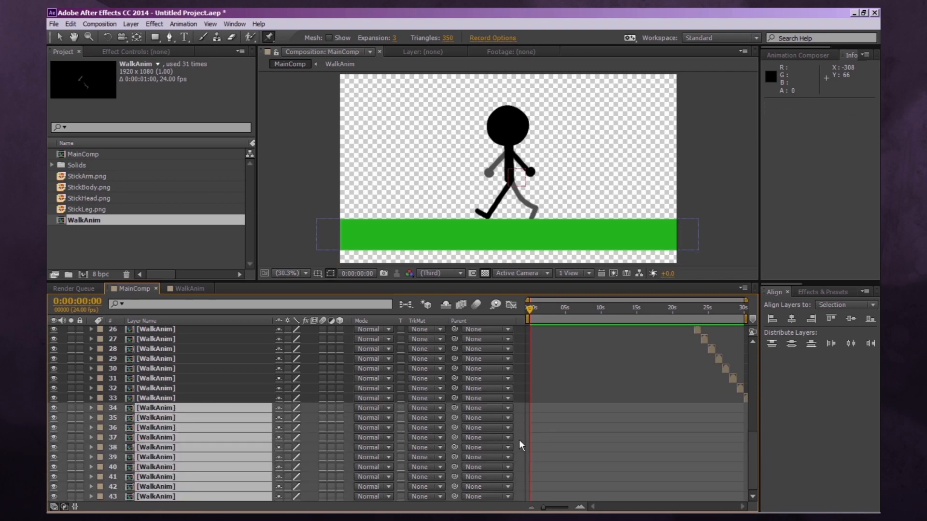
{"action": "key", "text": "Delete"}
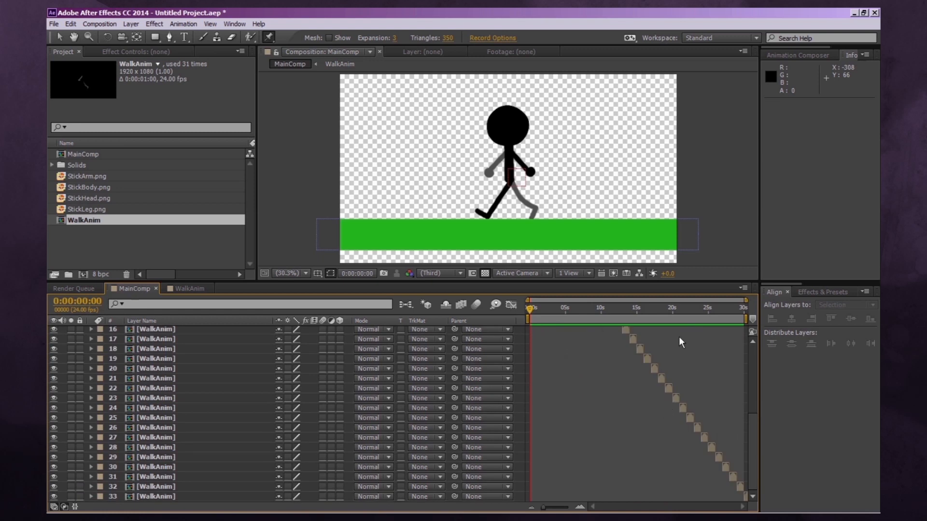
Step: Select all the remaining WalkAnim layers and parent them to MOVER
{"action": "scroll", "coordinate": [628, 411], "scroll_direction": "up", "scroll_amount": 5}
{"action": "left_click", "coordinate": [172, 347]}
{"action": "scroll", "coordinate": [160, 435], "scroll_direction": "down", "scroll_amount": 5}
{"action": "left_click", "coordinate": [146, 497], "text": "shift"}
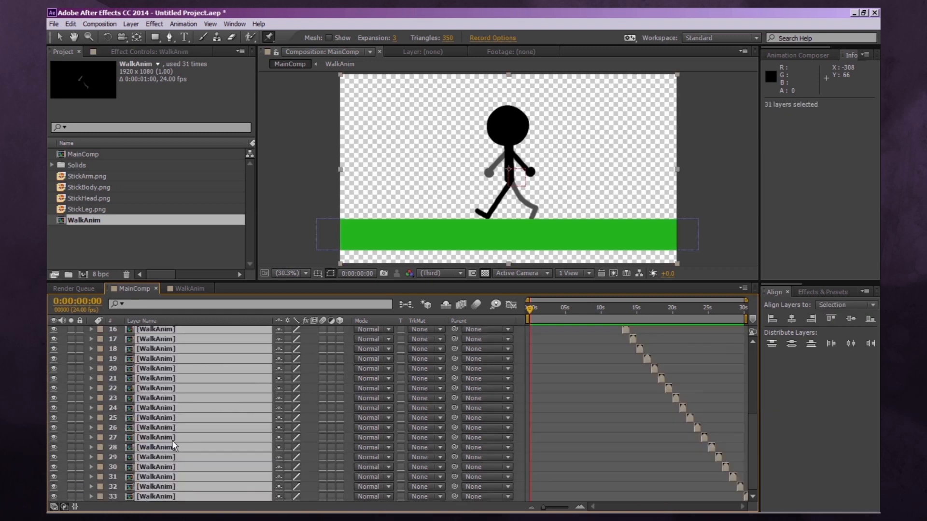
{"action": "scroll", "coordinate": [177, 414], "scroll_direction": "up", "scroll_amount": 1}
{"action": "scroll", "coordinate": [176, 413], "scroll_direction": "up", "scroll_amount": 4}
{"action": "left_click", "coordinate": [475, 350]}
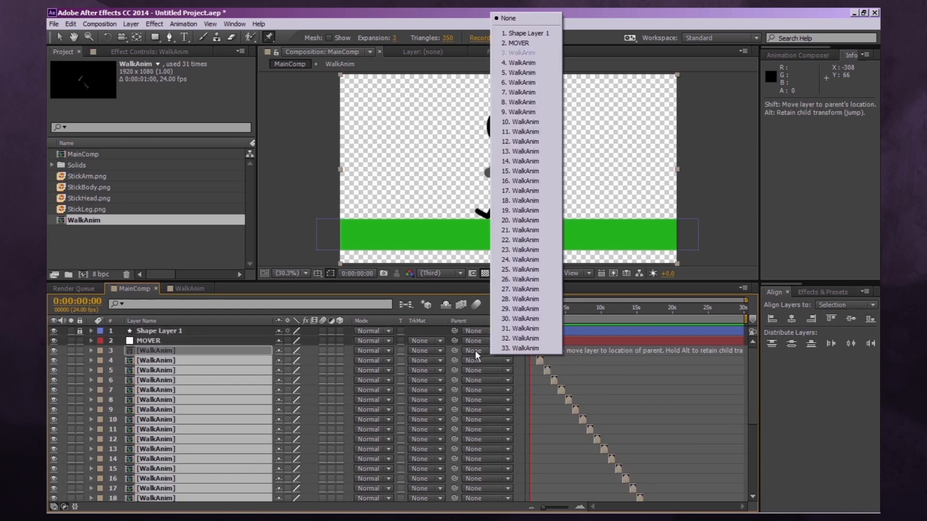
{"action": "left_click", "coordinate": [519, 43]}
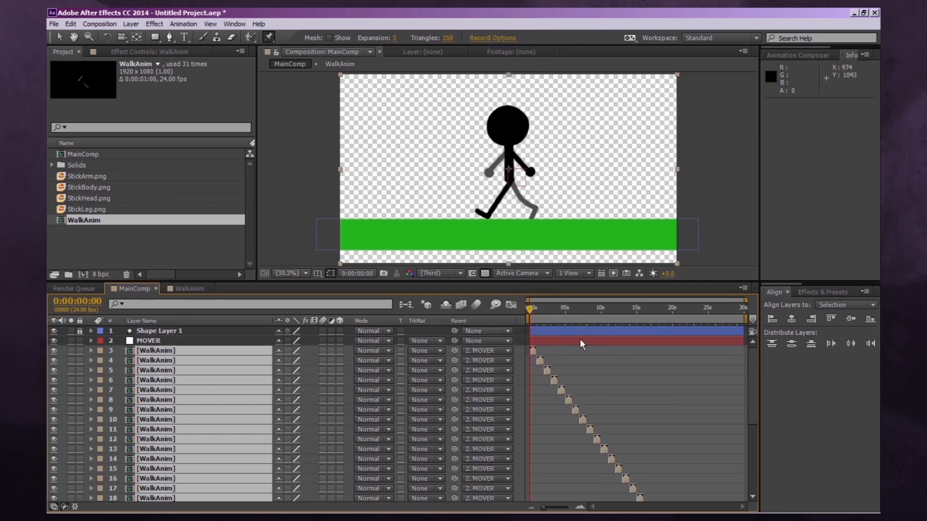
Step: Set MOVER's Position to about 1711, 540 near the frame's right edge and keyframe it at 0:00:00:00
{"action": "left_click", "coordinate": [147, 341]}
{"action": "key", "text": "p"}
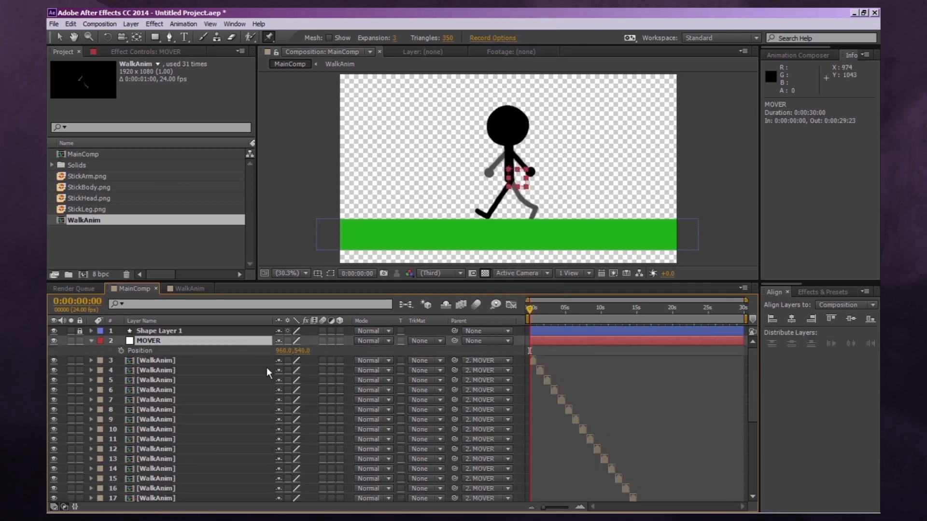
{"action": "left_click_drag", "start_coordinate": [295, 350], "coordinate": [734, 368]}
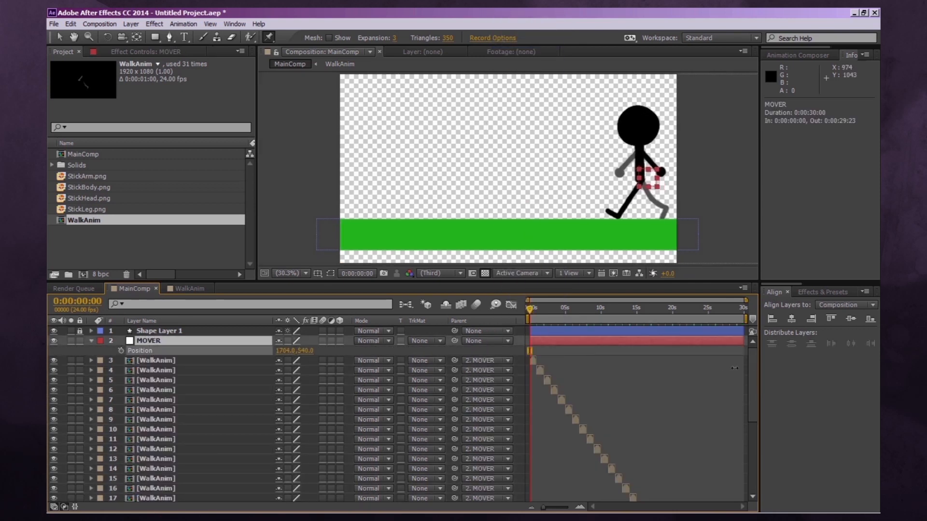
{"action": "mouse_move", "coordinate": [530, 309]}
{"action": "left_mouse_down"}
{"action": "mouse_move", "coordinate": [553, 310]}
{"action": "mouse_move", "coordinate": [526, 313]}
{"action": "left_mouse_up"}
{"action": "left_click", "coordinate": [641, 473]}
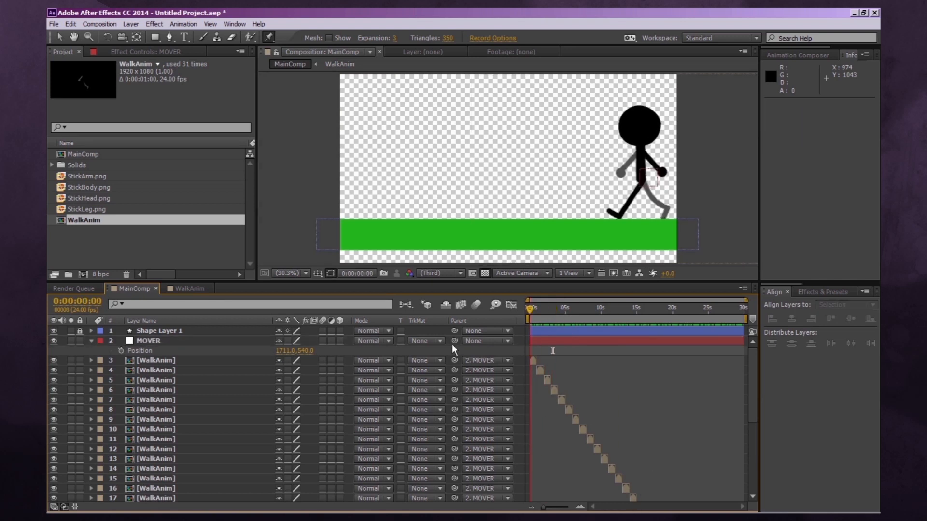
{"action": "left_click", "coordinate": [144, 340]}
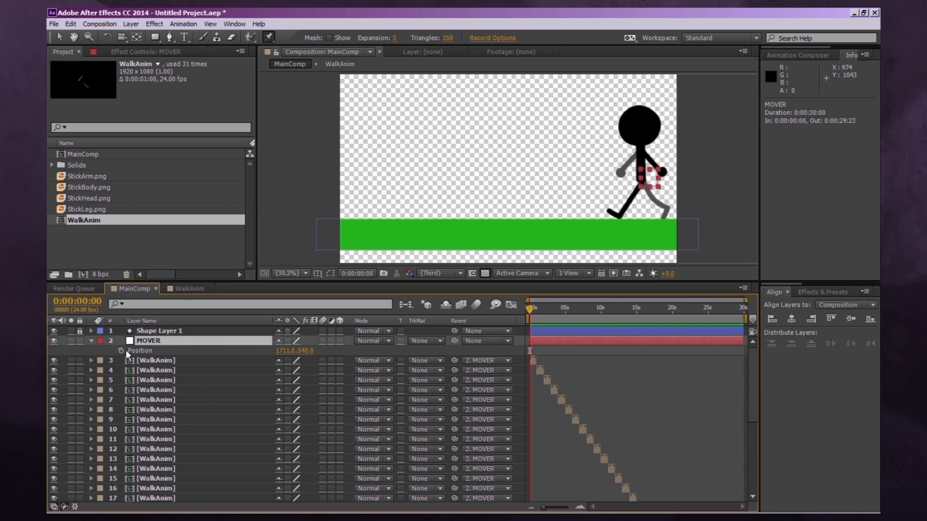
{"action": "left_click", "coordinate": [120, 350]}
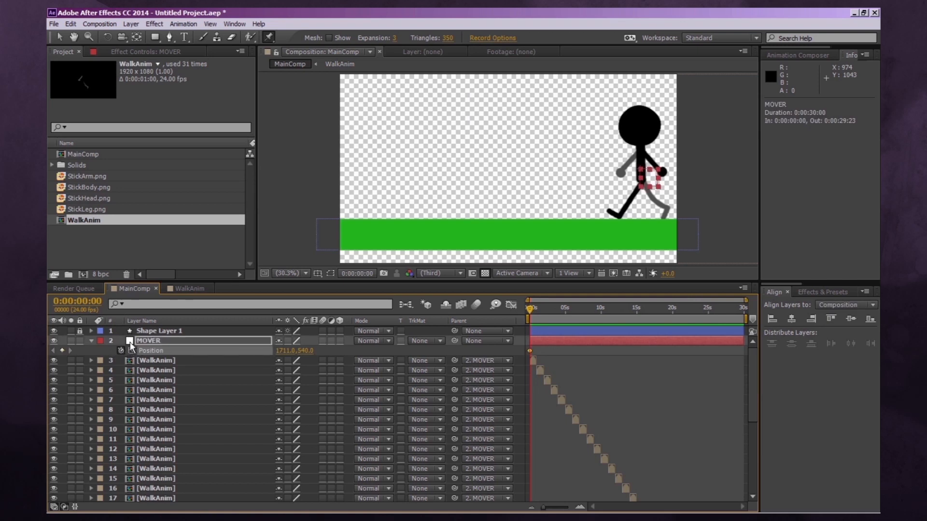
Step: At 0:00:29:23, move MOVER to about 194, 530 near the frame's left edge to create the ending Position keyframe
{"action": "left_click_drag", "start_coordinate": [531, 319], "coordinate": [745, 333]}
{"action": "mouse_move", "coordinate": [292, 350]}
{"action": "left_mouse_down"}
{"action": "mouse_move", "coordinate": [261, 351]}
{"action": "mouse_move", "coordinate": [277, 348]}
{"action": "left_mouse_up"}
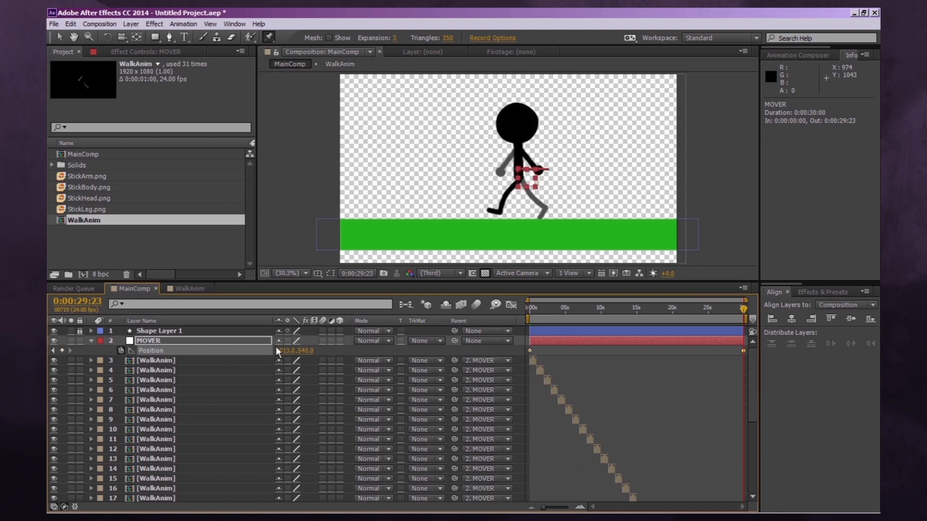
{"action": "left_click", "coordinate": [59, 37]}
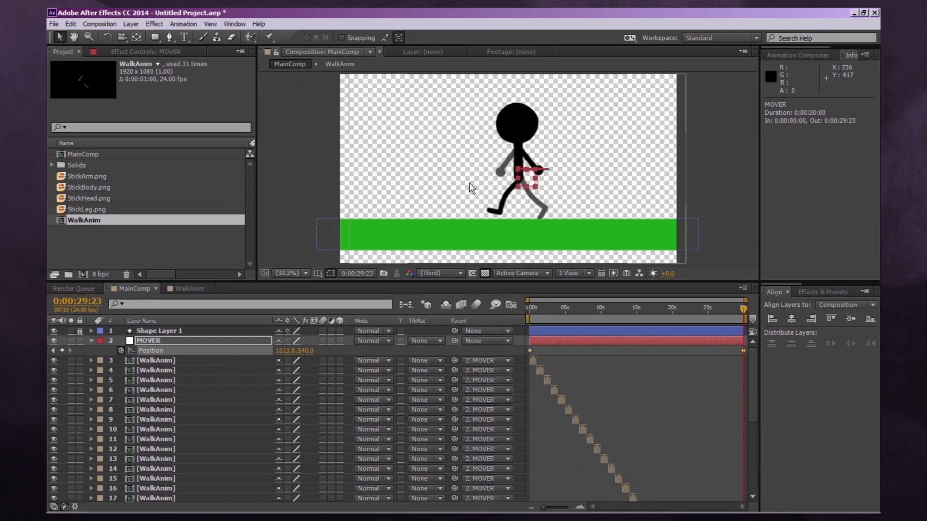
{"action": "left_click_drag", "start_coordinate": [523, 177], "coordinate": [375, 169]}
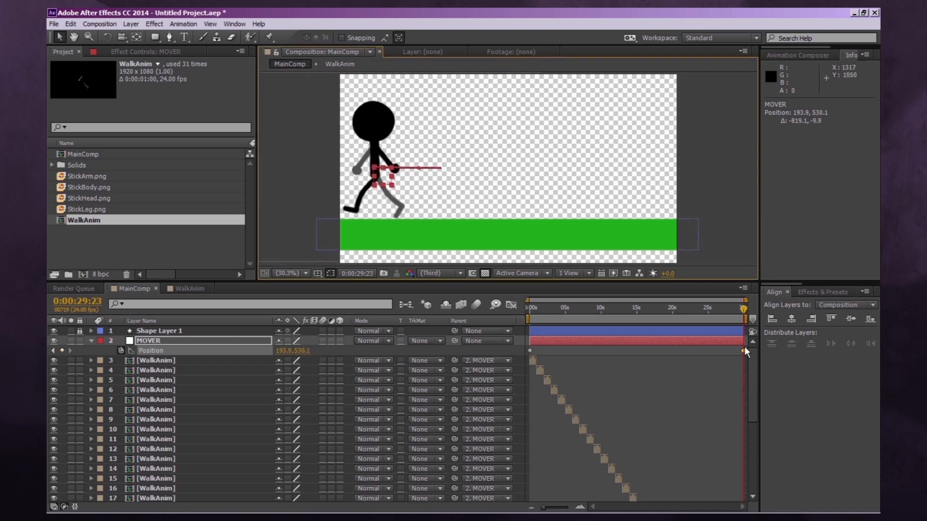
Step: Move MOVER's ending Position keyframe to 0:00:05:13 and preview the faster walk from the start
{"action": "left_click", "coordinate": [673, 385]}
{"action": "left_click_drag", "start_coordinate": [528, 311], "coordinate": [758, 360]}
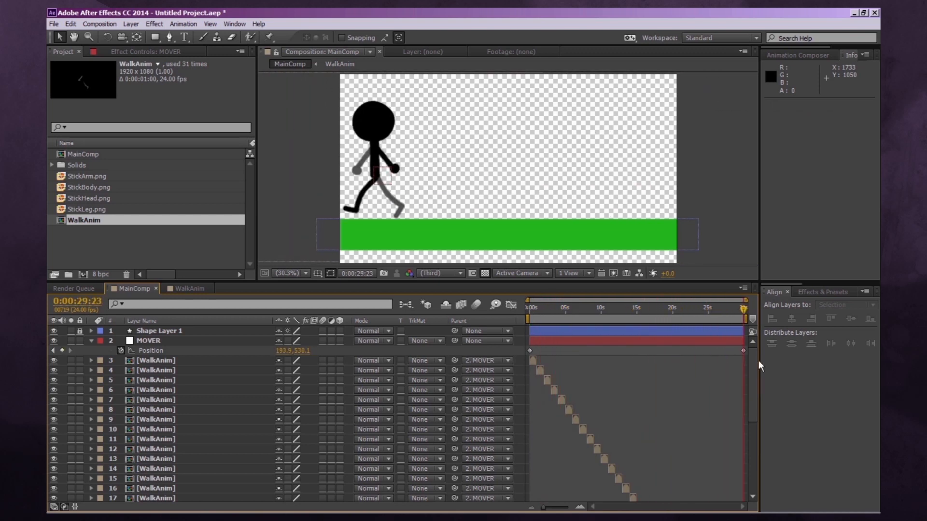
{"action": "left_click_drag", "start_coordinate": [743, 308], "coordinate": [513, 309]}
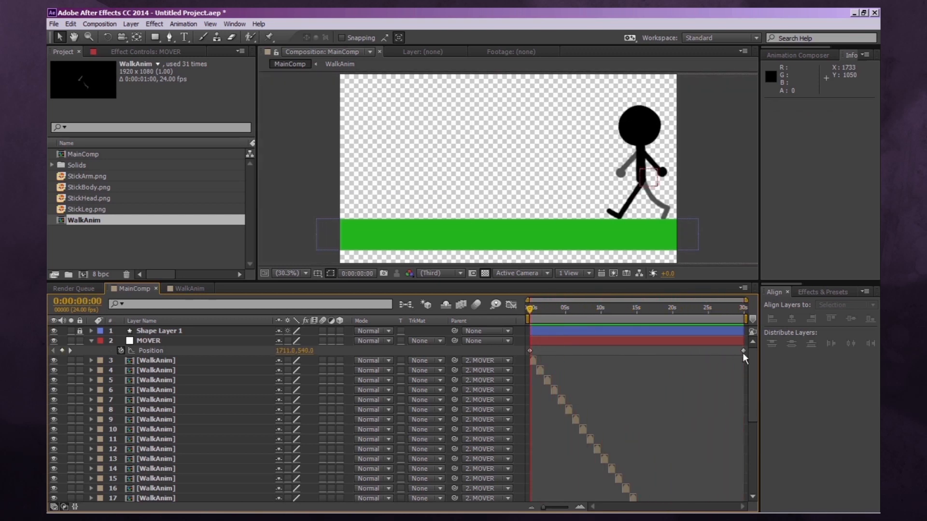
{"action": "left_click_drag", "start_coordinate": [743, 351], "coordinate": [570, 350]}
{"action": "key", "text": "KP_0"}
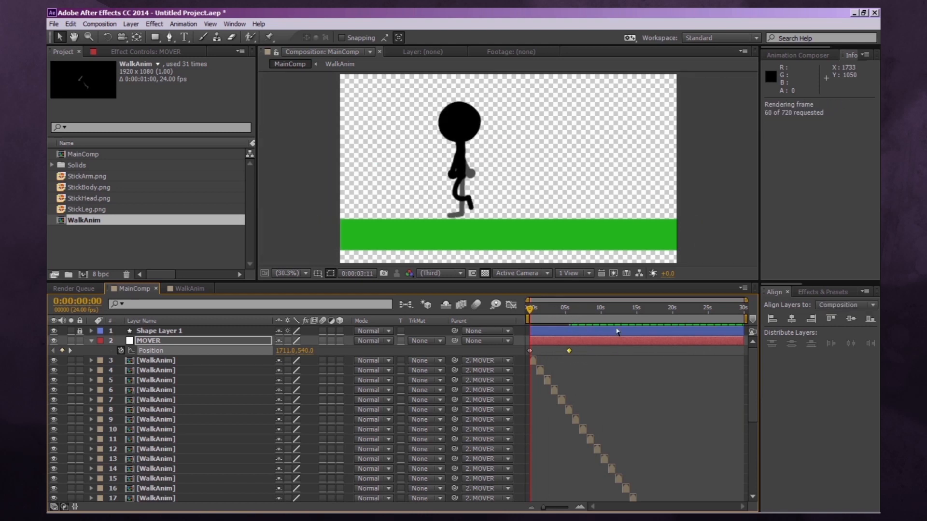
Step: At 0:00:00:00, shift MOVER horizontally to 2131, 540 so the figure starts beyond the frame's right edge
{"action": "key", "text": "shift+Right"}
{"action": "key", "text": "shift+Right"}
{"action": "key", "text": "shift+Right"}
{"action": "key", "text": "shift+Right"}
{"action": "key", "text": "shift+Right"}
{"action": "key", "text": "shift+Right"}
{"action": "key", "text": "shift+Right"}
{"action": "key", "text": "shift+Right"}
{"action": "key", "text": "shift+Right"}
{"action": "key", "text": "shift+Right"}
{"action": "key", "text": "shift+Right"}
{"action": "key", "text": "shift+Right"}
{"action": "key", "text": "shift+Right"}
{"action": "key", "text": "shift+Right"}
{"action": "key", "text": "shift+Right"}
{"action": "key", "text": "shift+Right"}
{"action": "key", "text": "shift+Right"}
{"action": "key", "text": "shift+Right"}
{"action": "key", "text": "shift+Right"}
{"action": "key", "text": "shift+Right"}
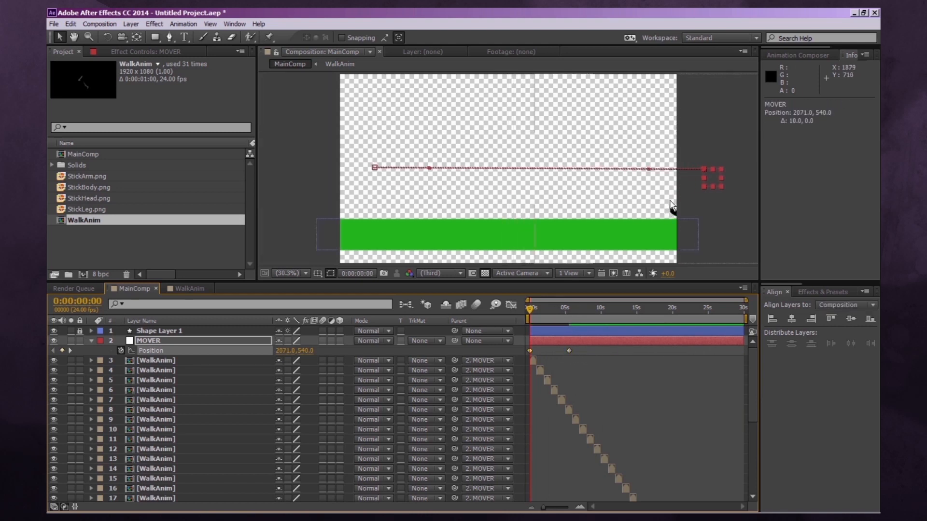
Step: At the 0:00:05:13 keyframe, shift MOVER horizontally until the figure is completely beyond the frame's left edge, and preview the walk
{"action": "left_click_drag", "start_coordinate": [541, 307], "coordinate": [567, 351]}
{"action": "left_click", "coordinate": [569, 351]}
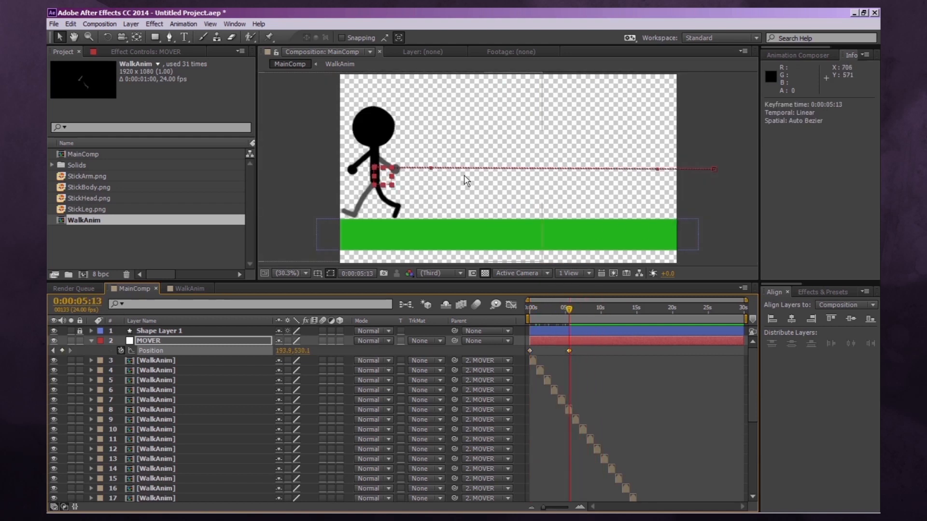
{"action": "key", "text": "shift+Left"}
{"action": "key", "text": "shift+Left"}
{"action": "key", "text": "shift+Left"}
{"action": "key", "text": "shift+Left"}
{"action": "key", "text": "shift+Left"}
{"action": "key", "text": "shift+Left"}
{"action": "key", "text": "shift+Left"}
{"action": "key", "text": "shift+Left"}
{"action": "key", "text": "shift+Left"}
{"action": "key", "text": "shift+Left"}
{"action": "key", "text": "shift+Left"}
{"action": "key", "text": "shift+Left"}
{"action": "key", "text": "shift+Left"}
{"action": "key", "text": "shift+Left"}
{"action": "key", "text": "shift+Left"}
{"action": "key", "text": "shift+Left"}
{"action": "key", "text": "shift+Left"}
{"action": "key", "text": "shift+Left"}
{"action": "key", "text": "shift+Left"}
{"action": "key", "text": "shift+Left"}
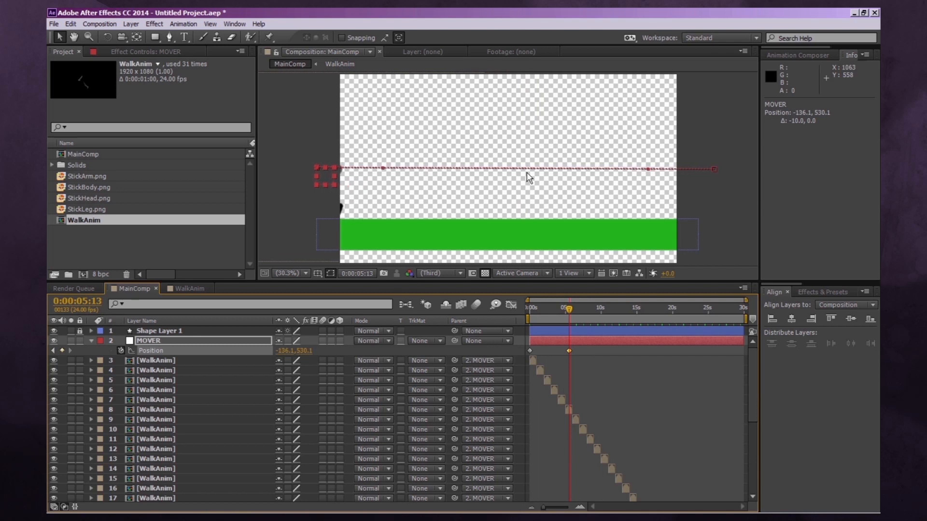
{"action": "key", "text": "shift+Left"}
{"action": "key", "text": "shift+Left"}
{"action": "key", "text": "shift+Left"}
{"action": "key", "text": "KP_0"}
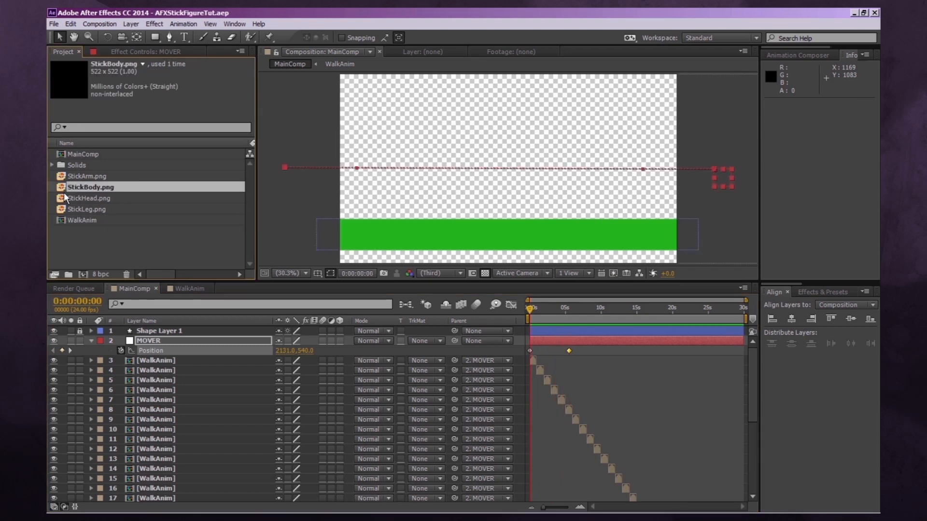
{"action": "left_click", "coordinate": [77, 178]}
{"action": "left_click", "coordinate": [71, 189]}
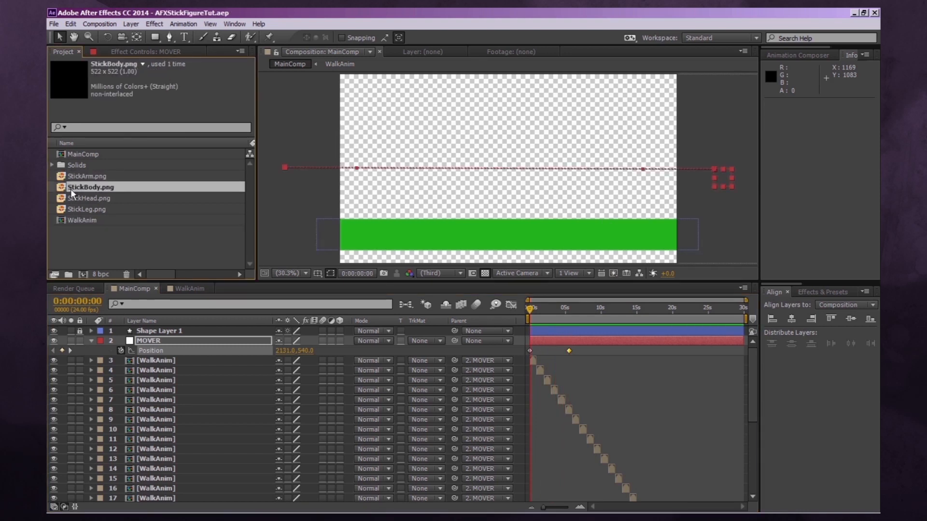
{"action": "left_click", "coordinate": [95, 199]}
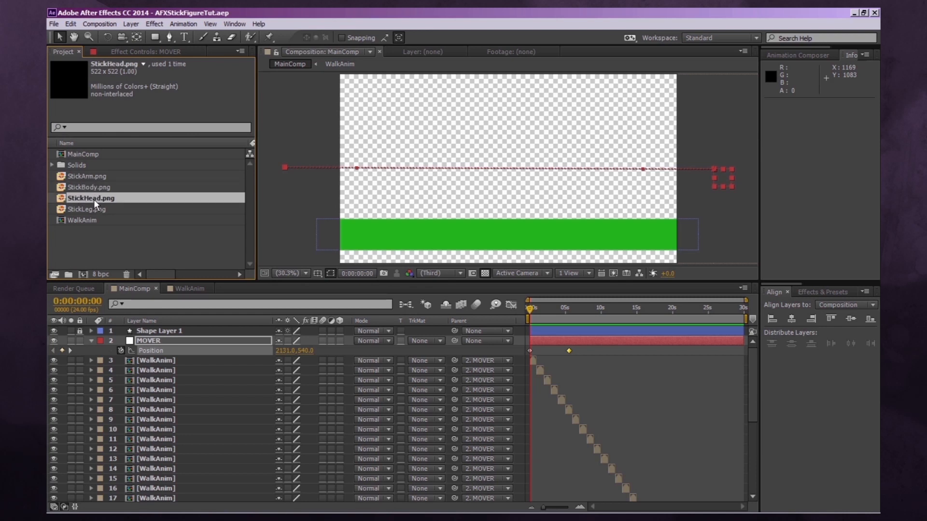
{"action": "left_click", "coordinate": [94, 210]}
{"action": "left_click", "coordinate": [94, 187]}
{"action": "left_click", "coordinate": [104, 199]}
{"action": "left_click_drag", "start_coordinate": [555, 304], "coordinate": [536, 306]}
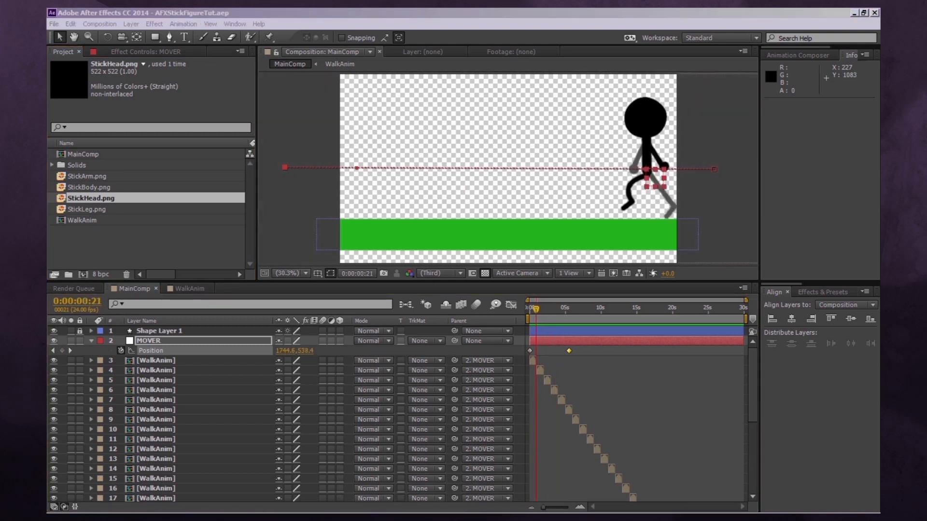
Step: Switch to Manga Studio EX and draw a white smile below the eyes on the head, using the Felt pen on Layer 1
{"action": "left_click", "coordinate": [269, 497]}
{"action": "left_click", "coordinate": [768, 425]}
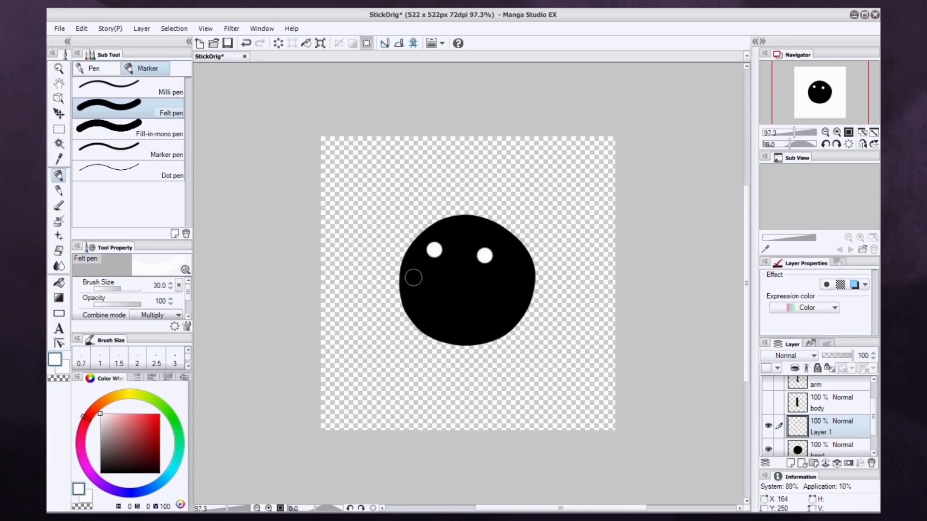
{"action": "left_click_drag", "start_coordinate": [406, 275], "coordinate": [453, 313]}
{"action": "key", "text": "ctrl+z"}
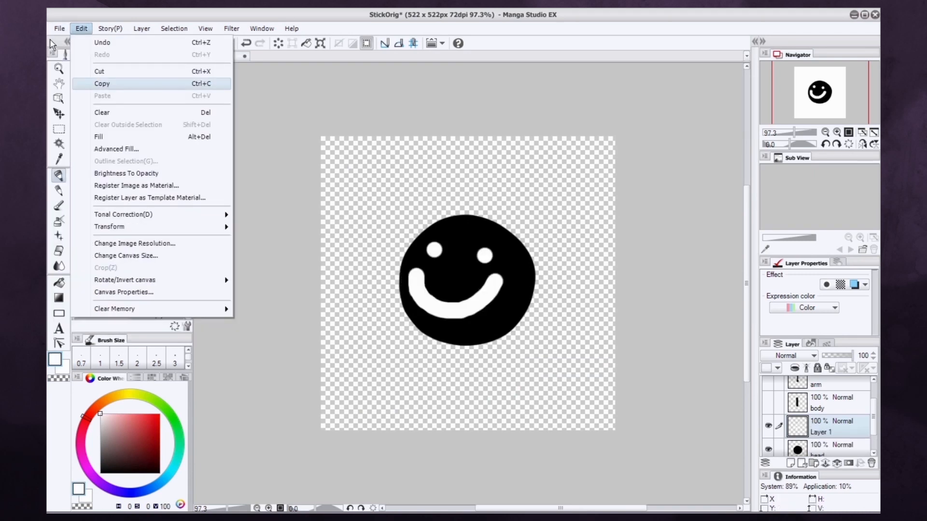
Step: Export the smiling head artwork as a single-layer PNG, replacing the existing StickHead.png in the AFXStickFigureTutorial folder
{"action": "mouse_move", "coordinate": [163, 132]}
{"action": "left_click", "coordinate": [279, 160]}
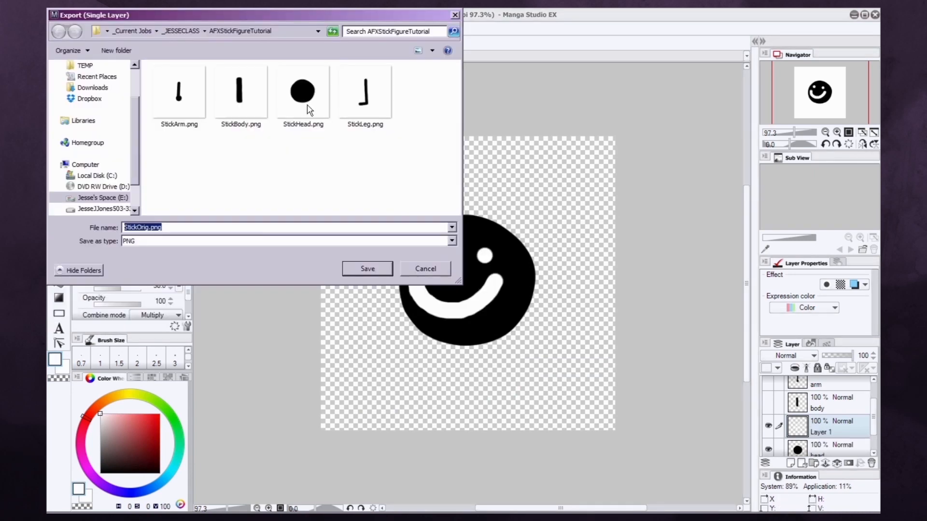
{"action": "left_click", "coordinate": [301, 103]}
{"action": "left_click", "coordinate": [381, 270]}
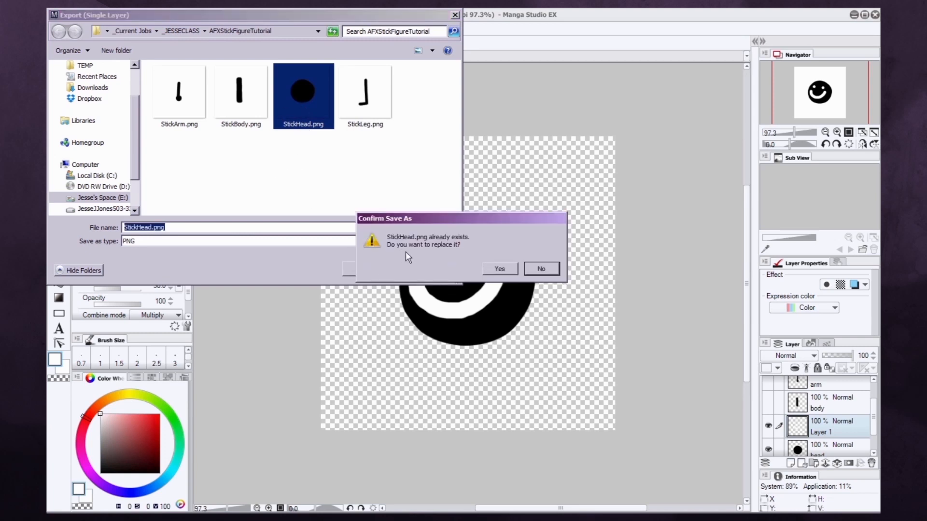
{"action": "left_click", "coordinate": [500, 269]}
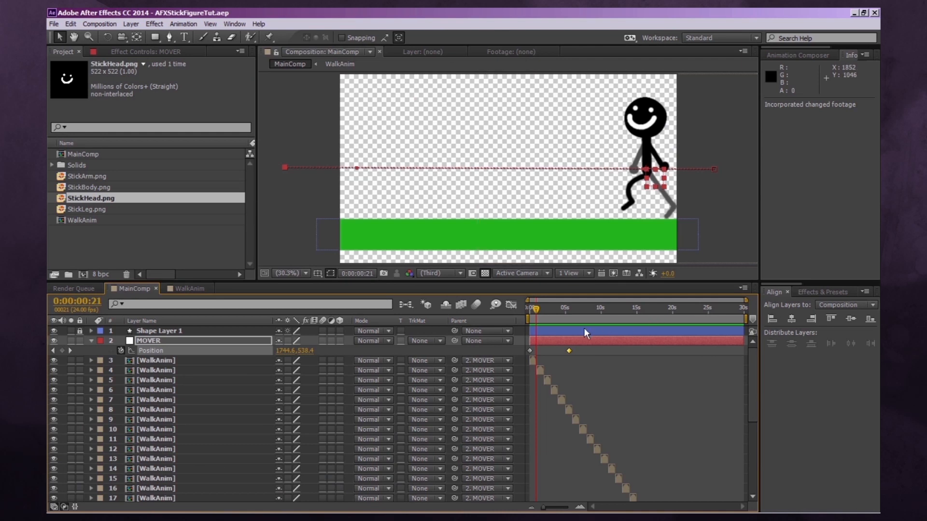
Step: Switch to After Effects and preview MOVER's walk across MainComp, checking the head artwork at several points in time
{"action": "left_click_drag", "start_coordinate": [537, 308], "coordinate": [546, 309]}
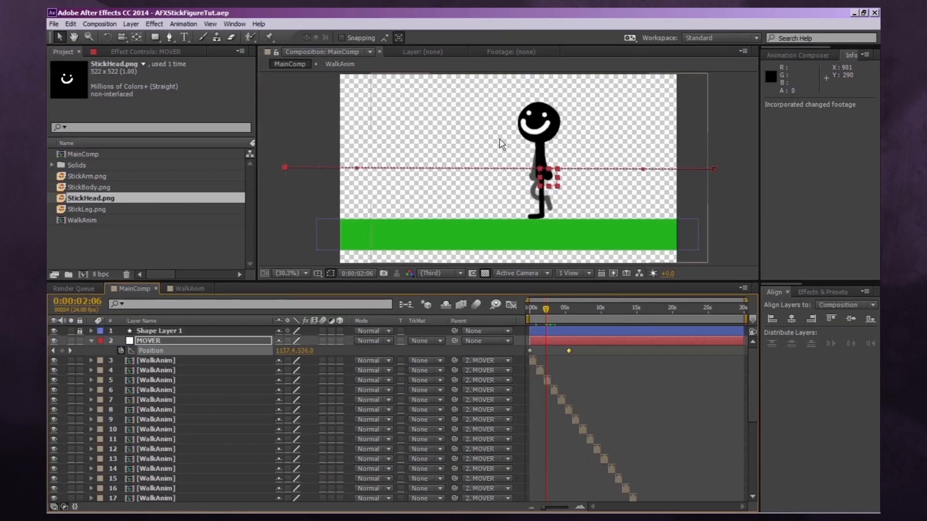
{"action": "left_click_drag", "start_coordinate": [545, 309], "coordinate": [542, 354]}
{"action": "key", "text": "space"}
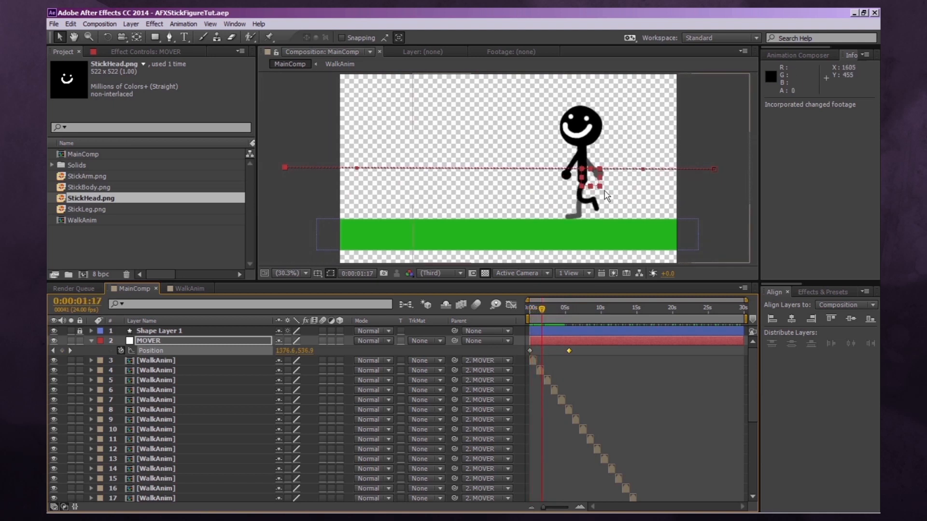
{"action": "left_click_drag", "start_coordinate": [545, 315], "coordinate": [498, 329]}
{"action": "key", "text": "space"}
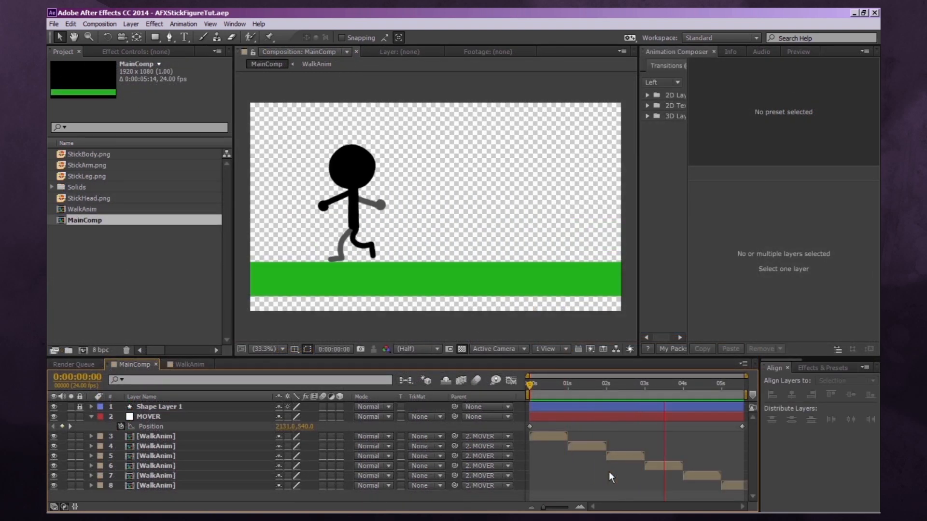
{"action": "key", "text": "space"}
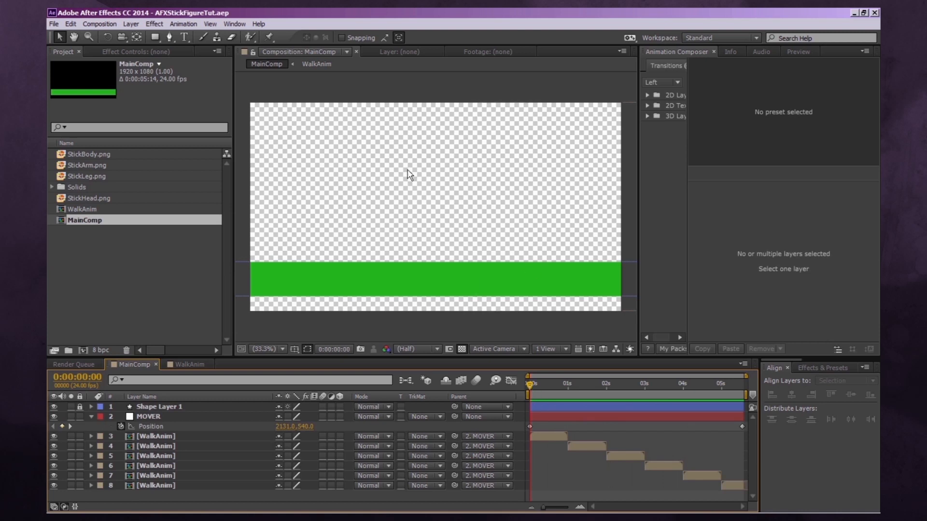
{"action": "left_click", "coordinate": [461, 348]}
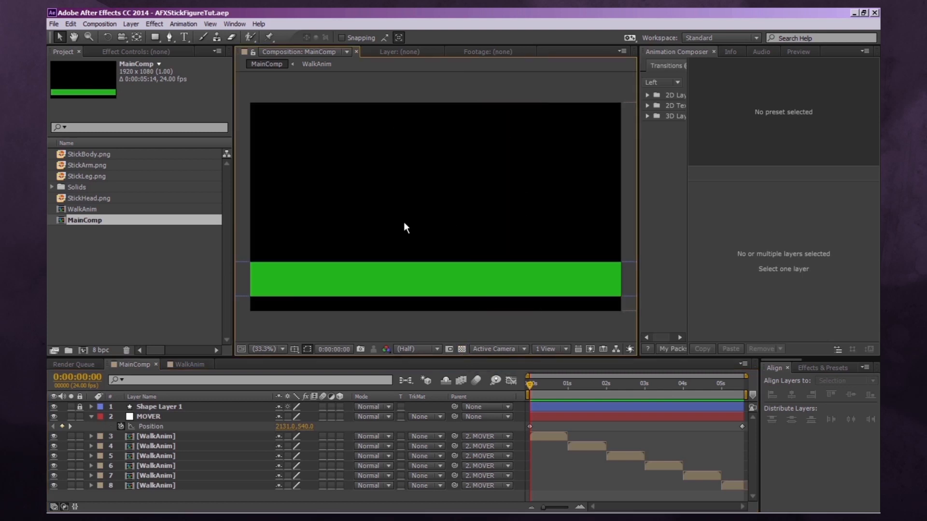
{"action": "left_click", "coordinate": [101, 24]}
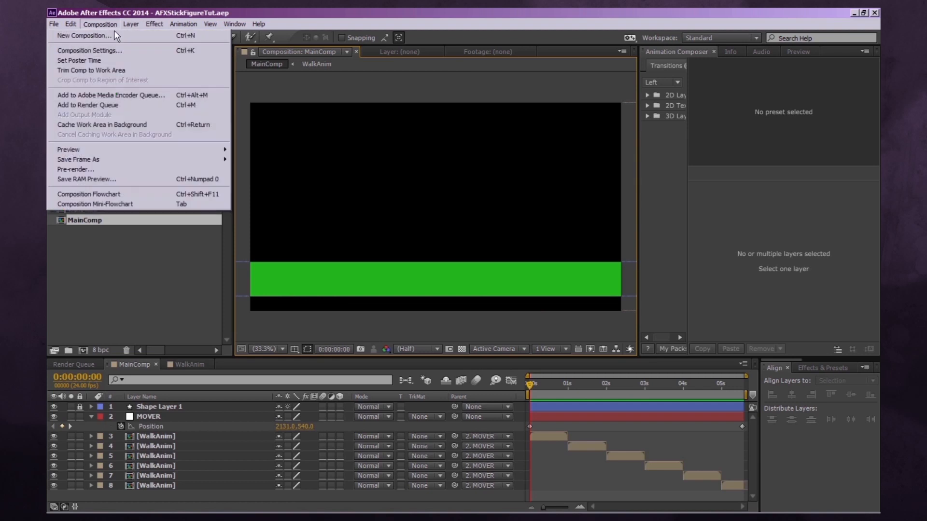
{"action": "left_click", "coordinate": [130, 54]}
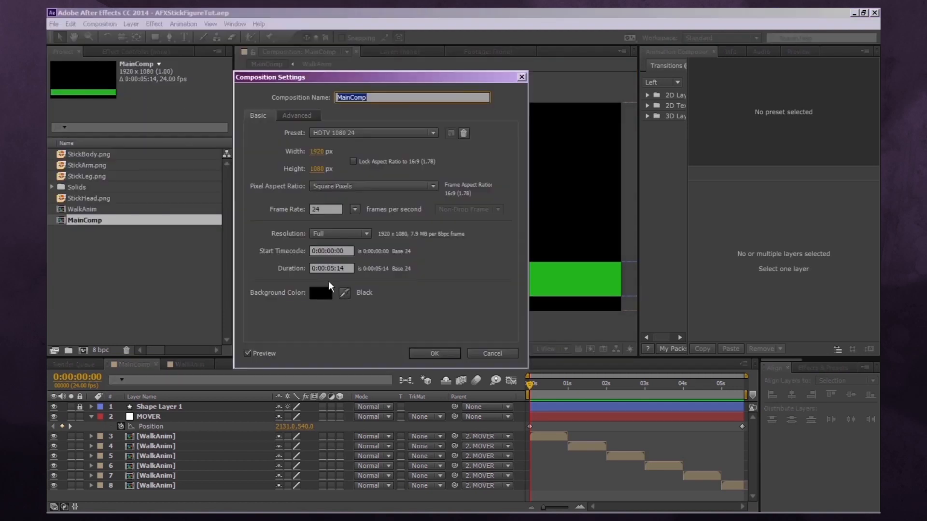
{"action": "left_click", "coordinate": [323, 293]}
{"action": "mouse_move", "coordinate": [168, 95]}
{"action": "left_mouse_down"}
{"action": "mouse_move", "coordinate": [160, 73]}
{"action": "mouse_move", "coordinate": [169, 94]}
{"action": "left_mouse_up"}
{"action": "left_click", "coordinate": [312, 50]}
{"action": "left_click", "coordinate": [489, 353]}
{"action": "left_click", "coordinate": [462, 349]}
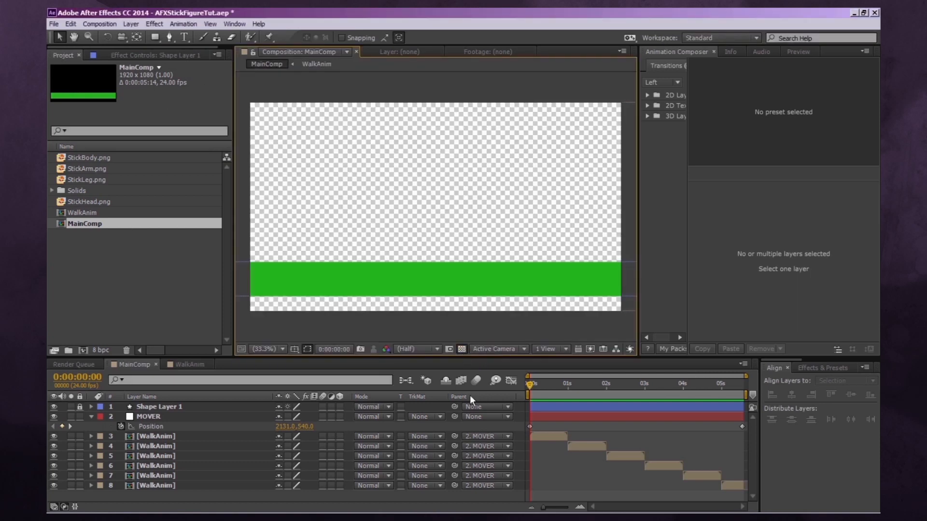
Step: Create a light blue 1920 x 1080 solid named BG in MainComp
{"action": "left_click", "coordinate": [131, 23]}
{"action": "mouse_move", "coordinate": [144, 35]}
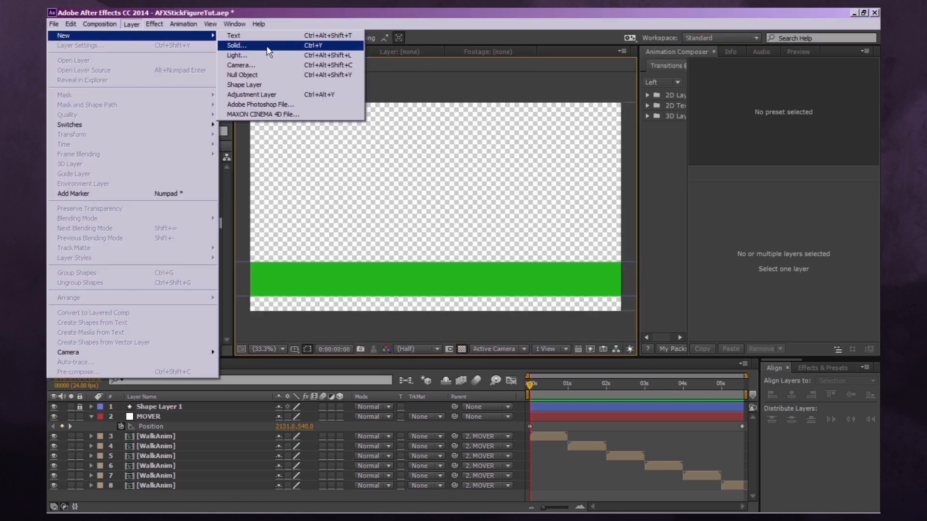
{"action": "left_click", "coordinate": [267, 46]}
{"action": "left_click_drag", "start_coordinate": [219, 15], "coordinate": [552, 208]}
{"action": "type", "text": "BG"}
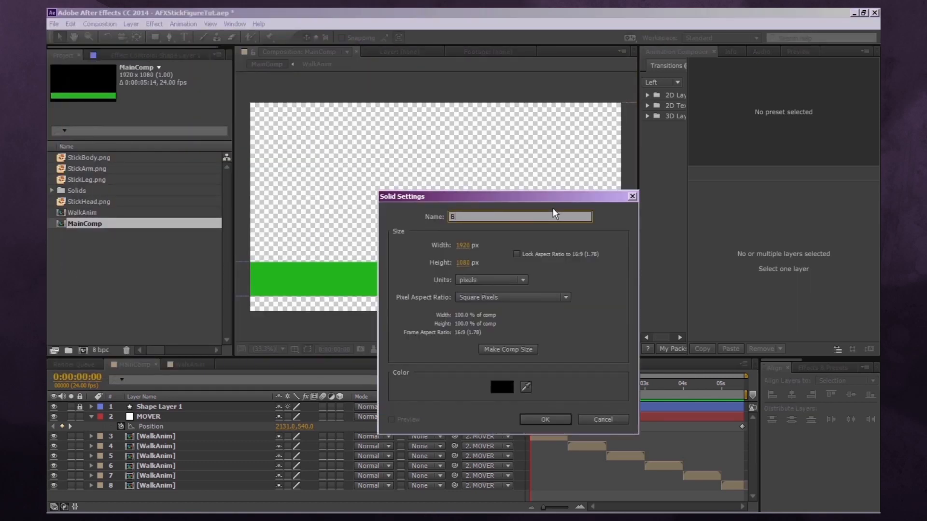
{"action": "left_click", "coordinate": [508, 387]}
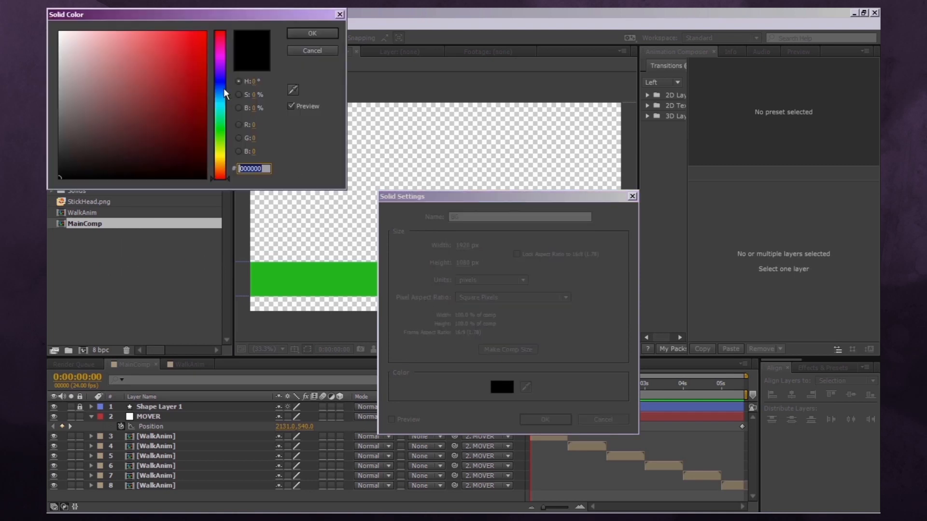
{"action": "left_click_drag", "start_coordinate": [223, 92], "coordinate": [223, 103]}
{"action": "left_click", "coordinate": [118, 38]}
{"action": "left_click", "coordinate": [312, 33]}
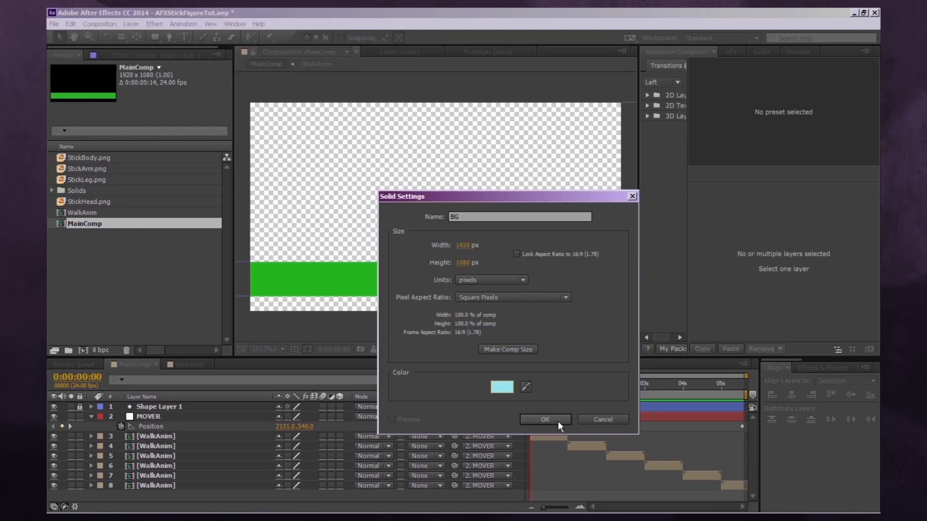
{"action": "left_click", "coordinate": [551, 420]}
Step: Move the BG solid beneath all the WalkAnim layers and preview the animation against it
{"action": "left_click_drag", "start_coordinate": [145, 405], "coordinate": [158, 499]}
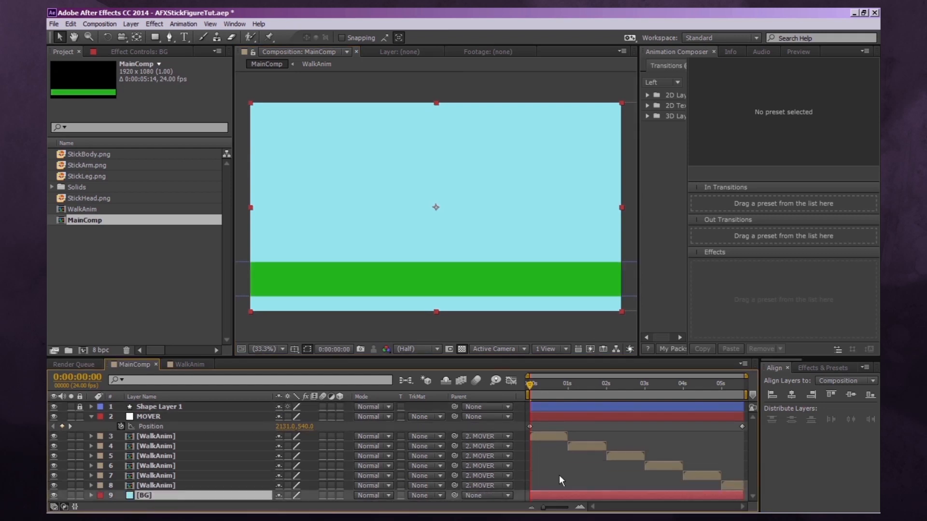
{"action": "key", "text": "space"}
{"action": "key", "text": "space"}
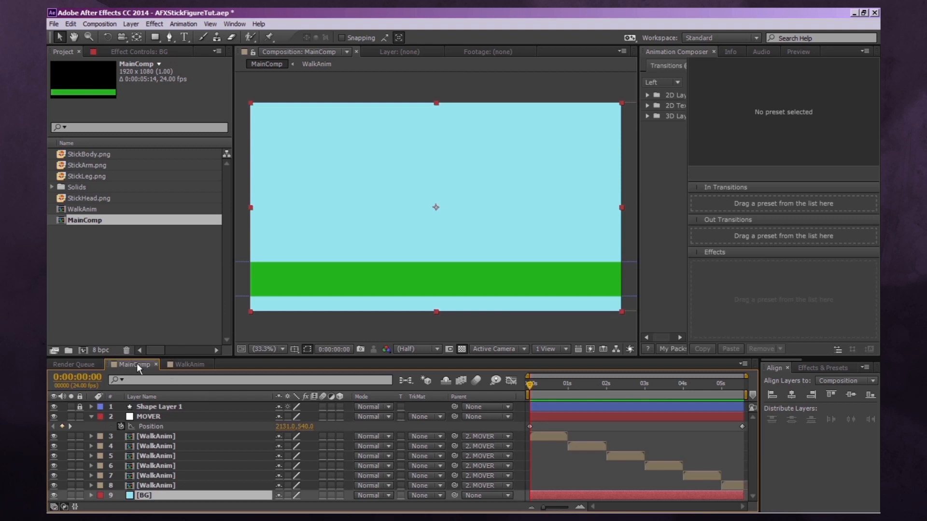
Step: Add MainComp to the render queue and accept its render settings with Best quality and Full resolution
{"action": "left_click", "coordinate": [111, 27]}
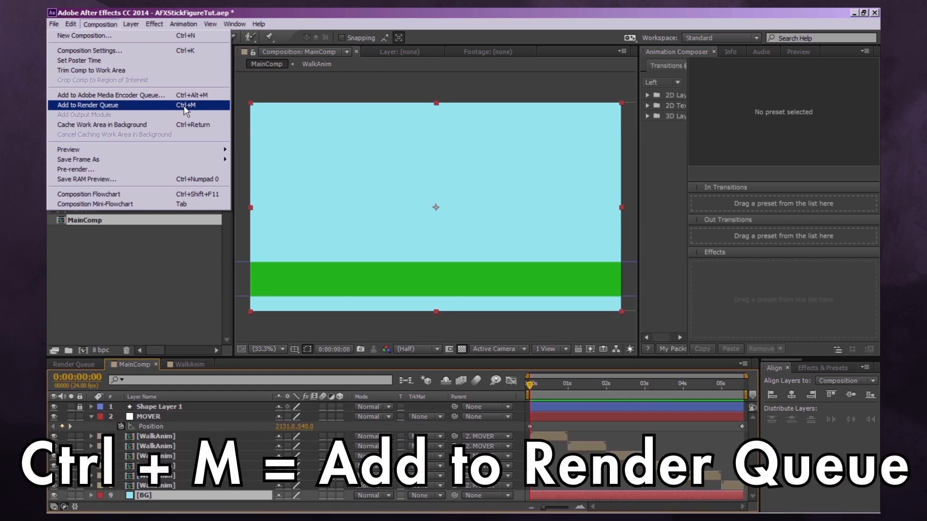
{"action": "left_click", "coordinate": [182, 105]}
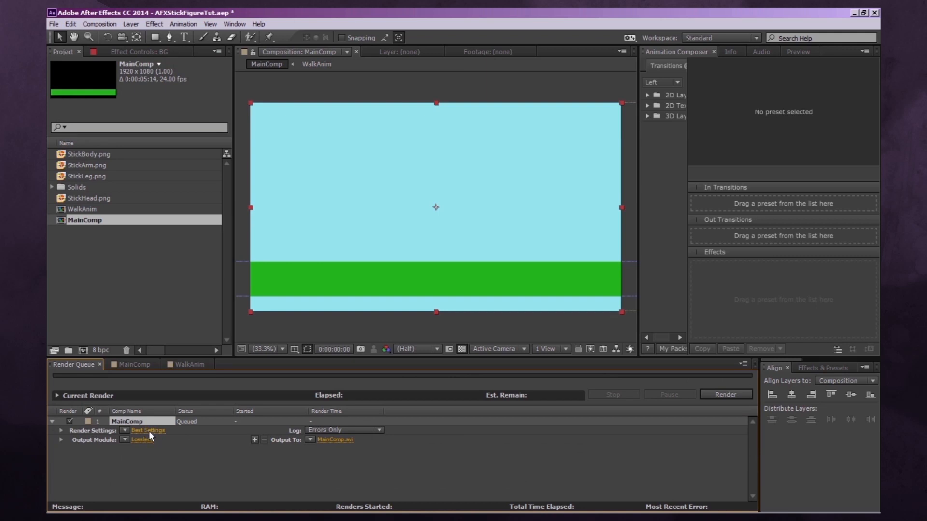
{"action": "left_click", "coordinate": [150, 429]}
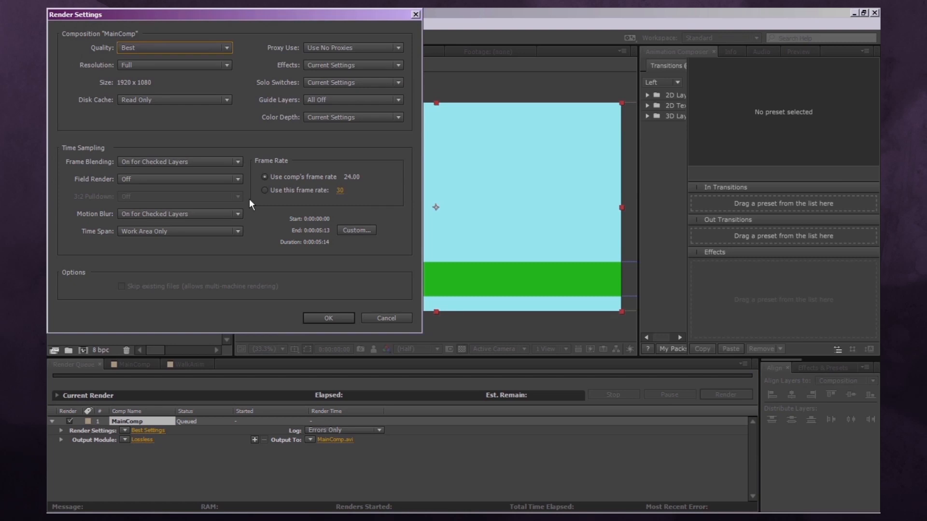
{"action": "left_click_drag", "start_coordinate": [326, 14], "coordinate": [483, 108]}
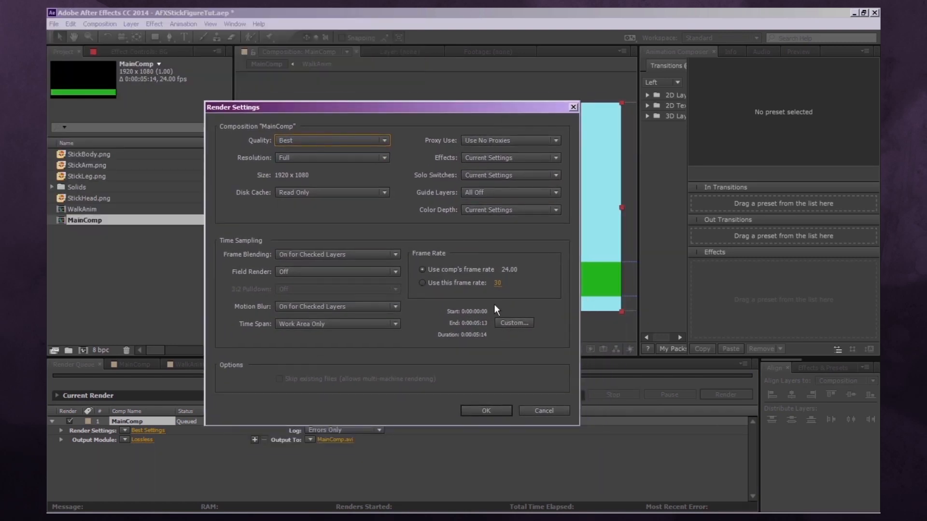
{"action": "left_click", "coordinate": [335, 159]}
{"action": "left_click", "coordinate": [320, 214]}
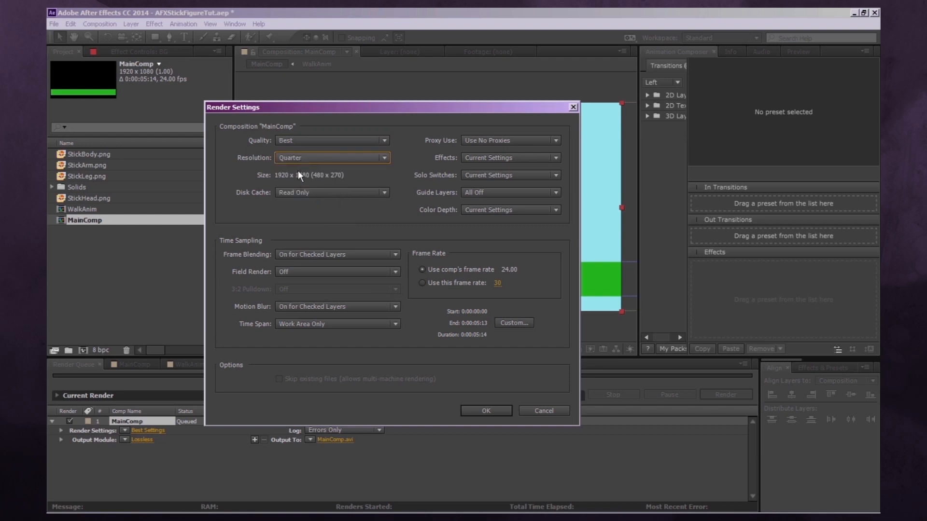
{"action": "left_click", "coordinate": [309, 159]}
{"action": "left_click", "coordinate": [309, 184]}
{"action": "left_click", "coordinate": [486, 410]}
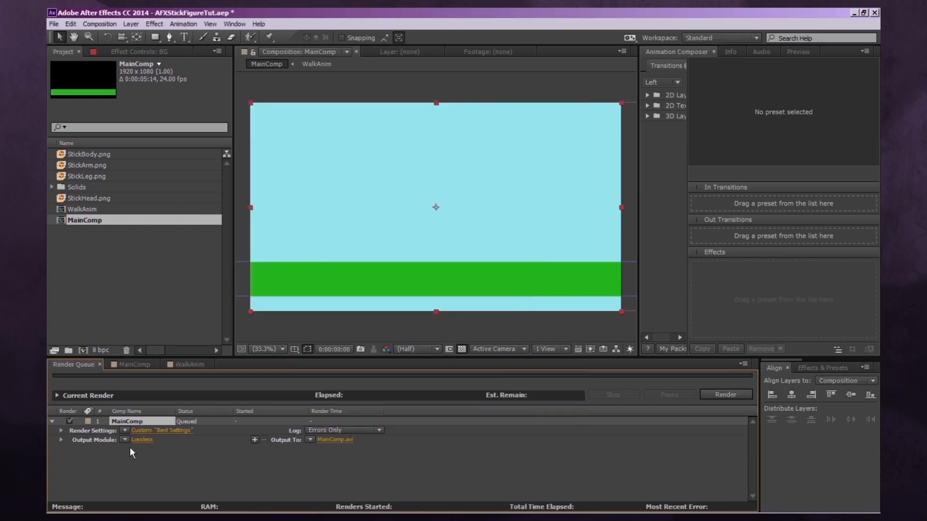
Step: Set the output module's format to QuickTime for the MainComp render
{"action": "left_click", "coordinate": [142, 439]}
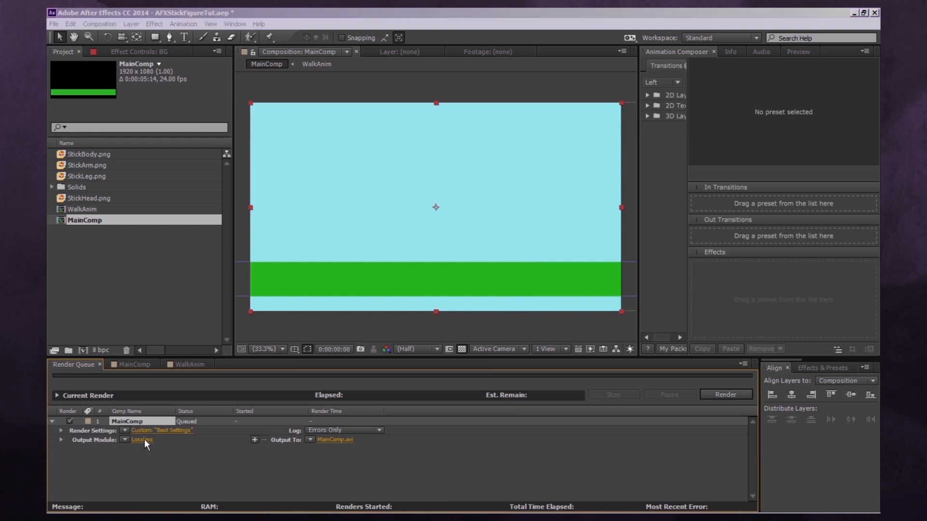
{"action": "left_click_drag", "start_coordinate": [309, 31], "coordinate": [554, 49]}
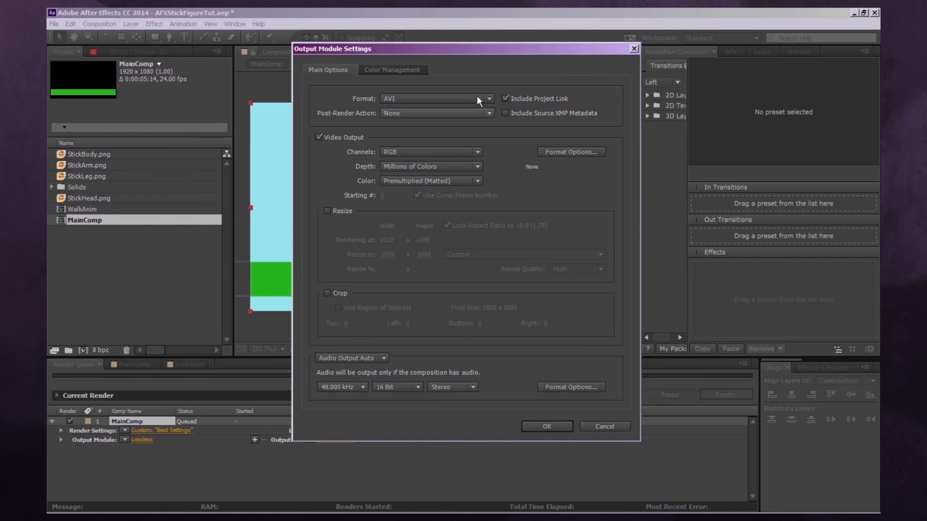
{"action": "left_click", "coordinate": [406, 99]}
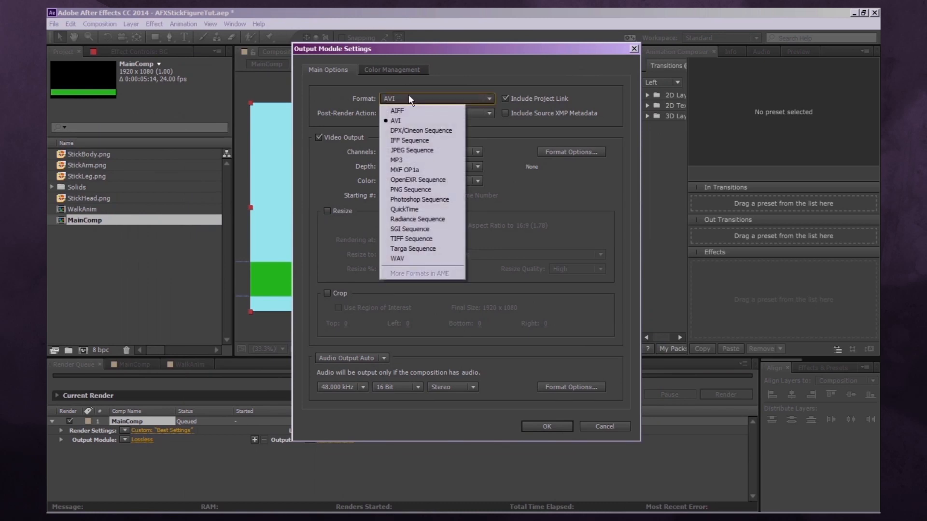
{"action": "left_click", "coordinate": [413, 211]}
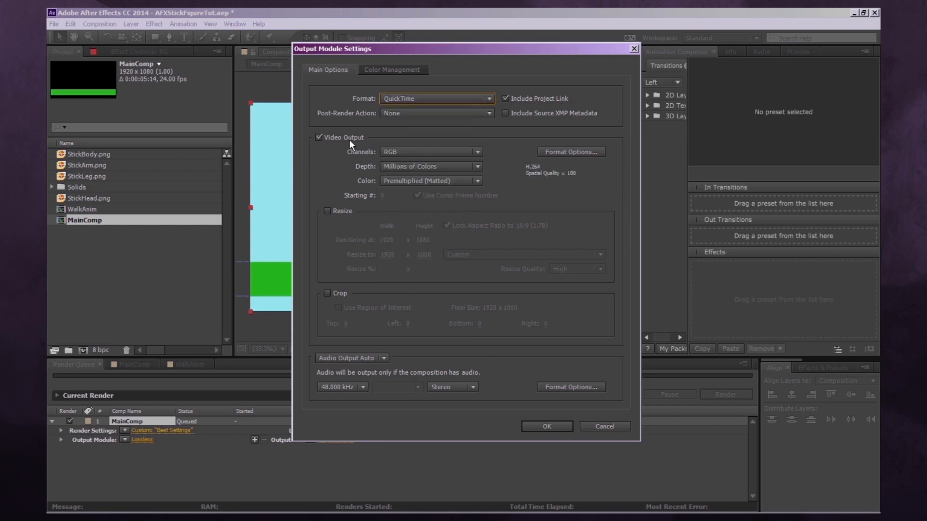
Step: Choose the H.264 video codec in the QuickTime format options and turn off the fixed key frame interval
{"action": "left_click", "coordinate": [572, 150]}
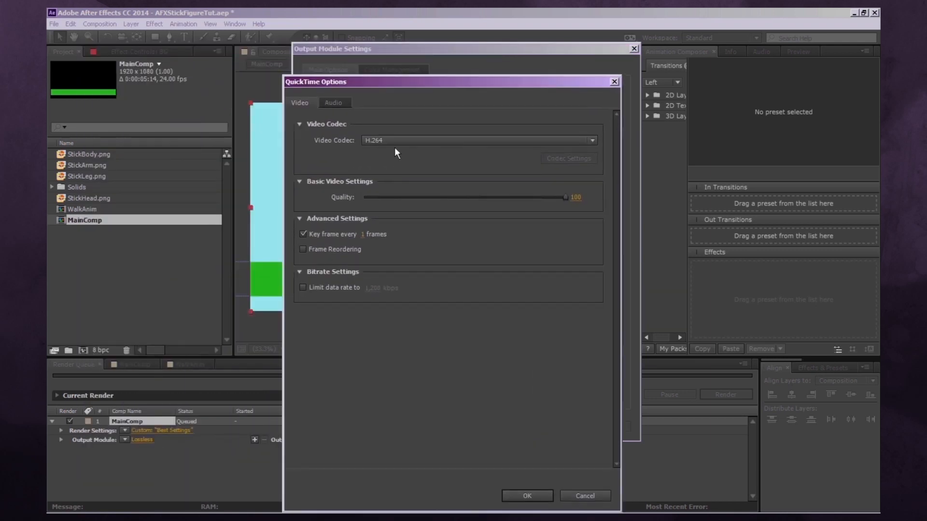
{"action": "left_click", "coordinate": [400, 141]}
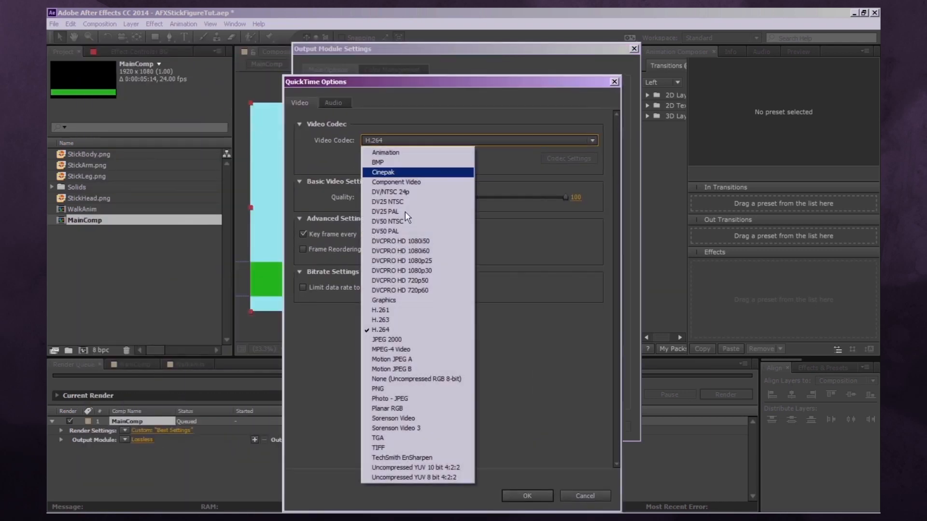
{"action": "left_click", "coordinate": [385, 329]}
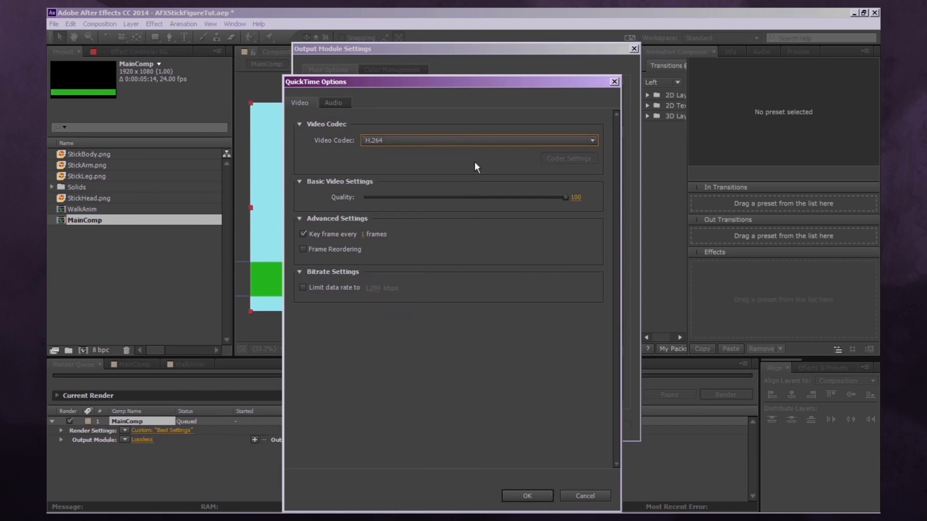
{"action": "left_click_drag", "start_coordinate": [439, 83], "coordinate": [429, 44]}
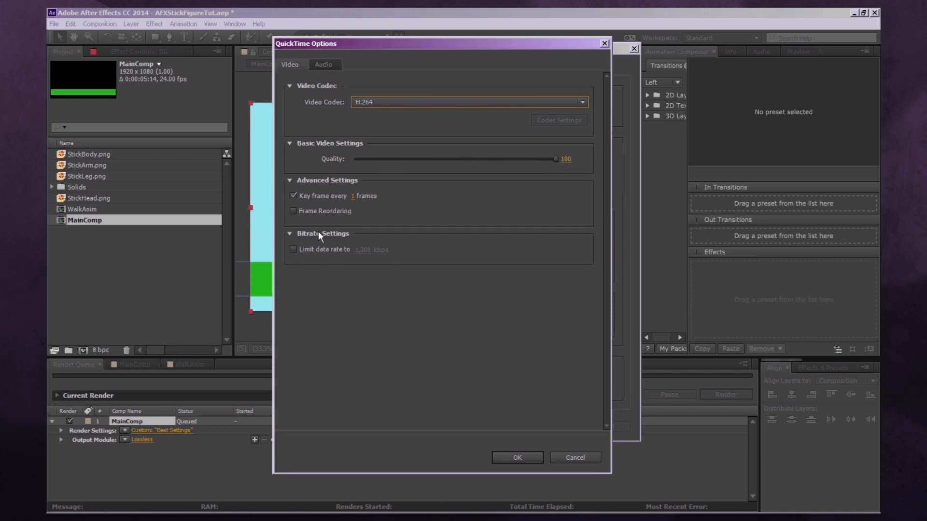
{"action": "left_click", "coordinate": [321, 196]}
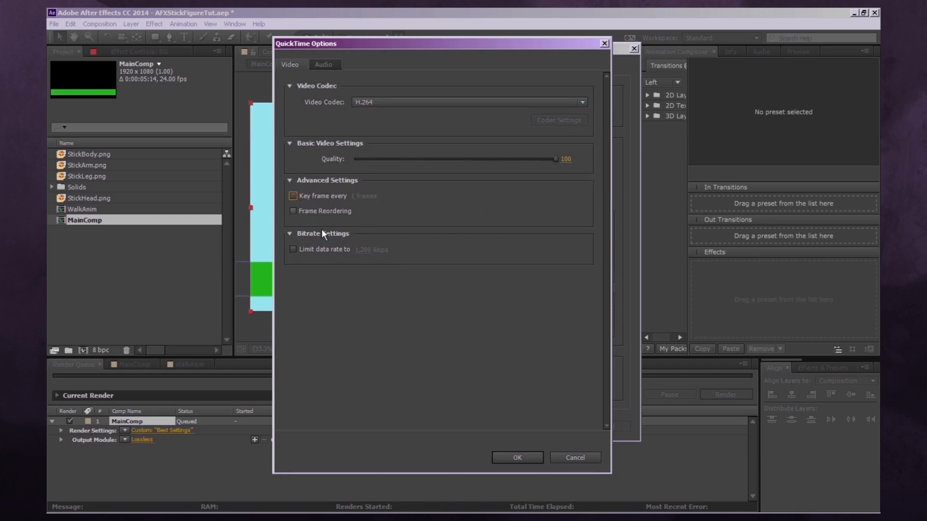
{"action": "left_click", "coordinate": [517, 457]}
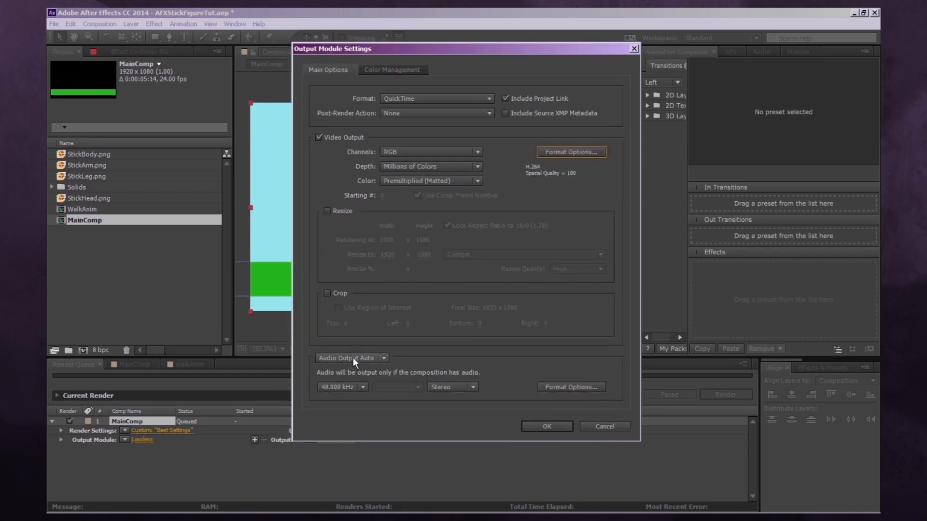
Step: Turn audio output off in the output module settings
{"action": "left_click", "coordinate": [384, 360]}
{"action": "left_click", "coordinate": [385, 355]}
{"action": "left_click", "coordinate": [386, 358]}
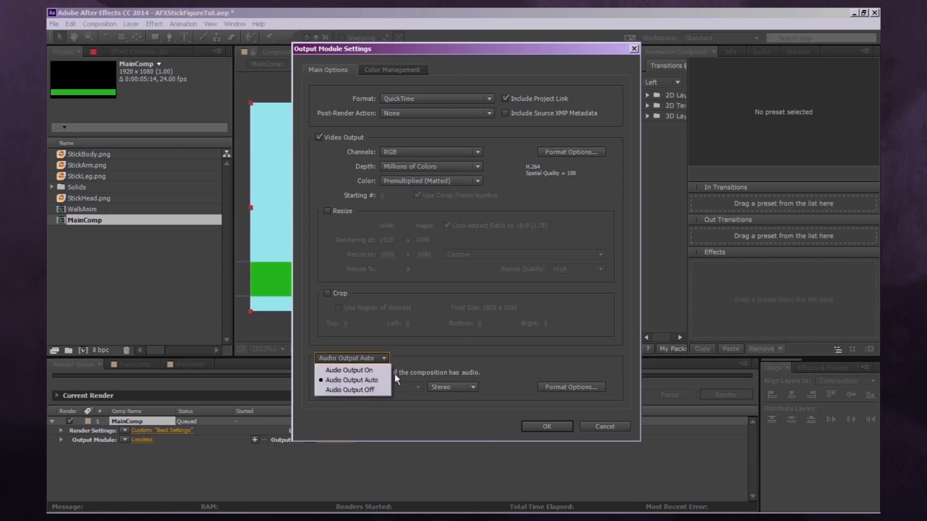
{"action": "left_click", "coordinate": [362, 390]}
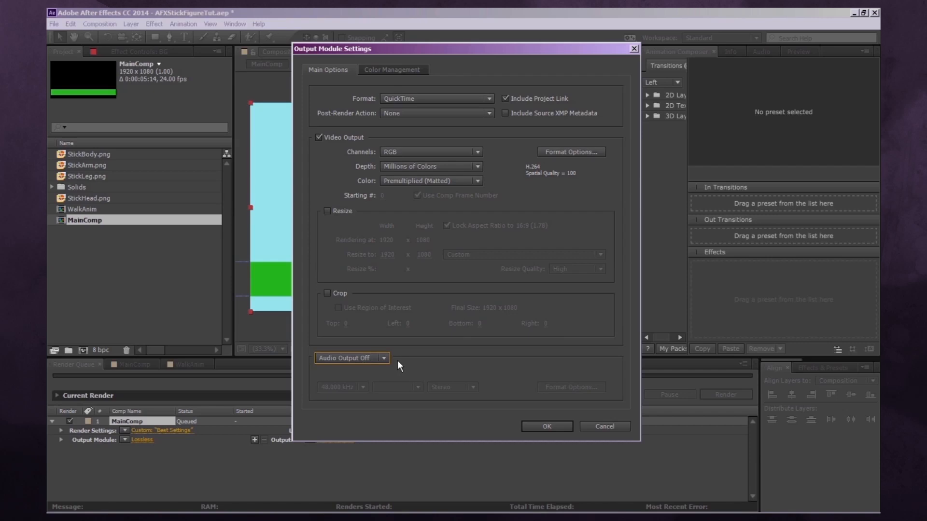
Step: Set the output module's audio output to Auto with a 48.000 kHz sample rate
{"action": "left_click", "coordinate": [378, 357]}
{"action": "left_click", "coordinate": [366, 370]}
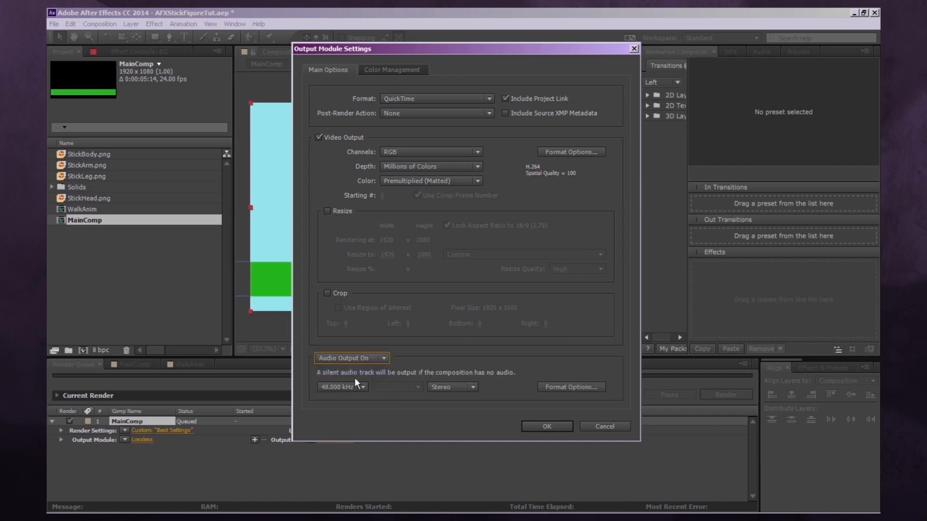
{"action": "left_click", "coordinate": [369, 361]}
{"action": "left_click", "coordinate": [367, 381]}
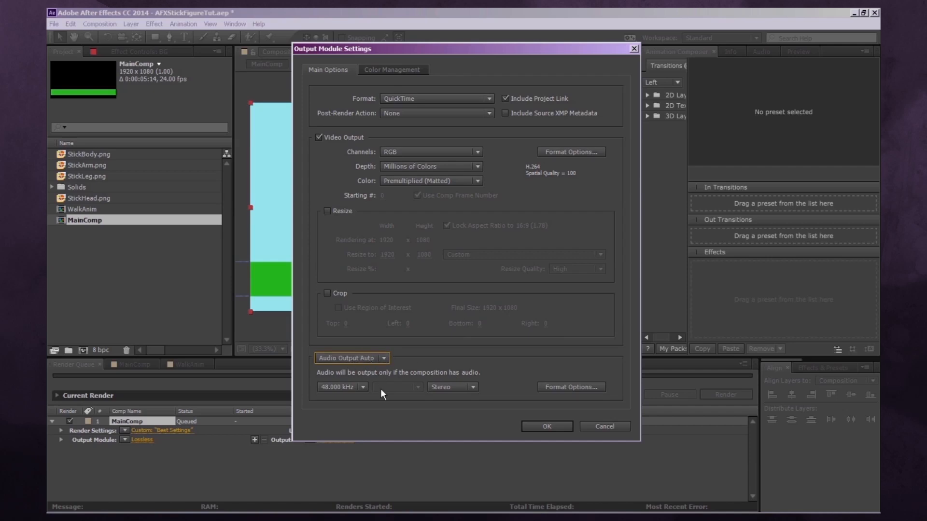
{"action": "left_click", "coordinate": [356, 387]}
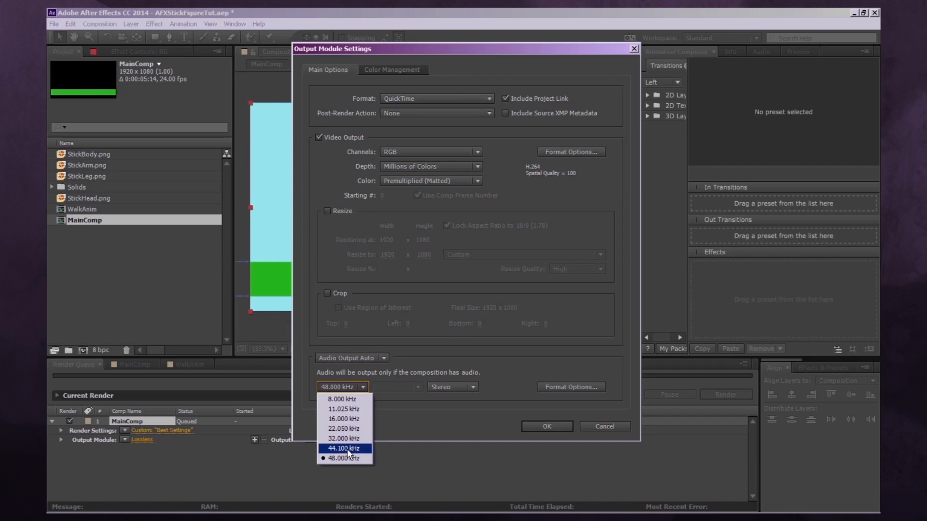
{"action": "left_click", "coordinate": [343, 458]}
Step: Check the audio codec choices in the QuickTime format options, then accept the output module settings
{"action": "left_click", "coordinate": [566, 388]}
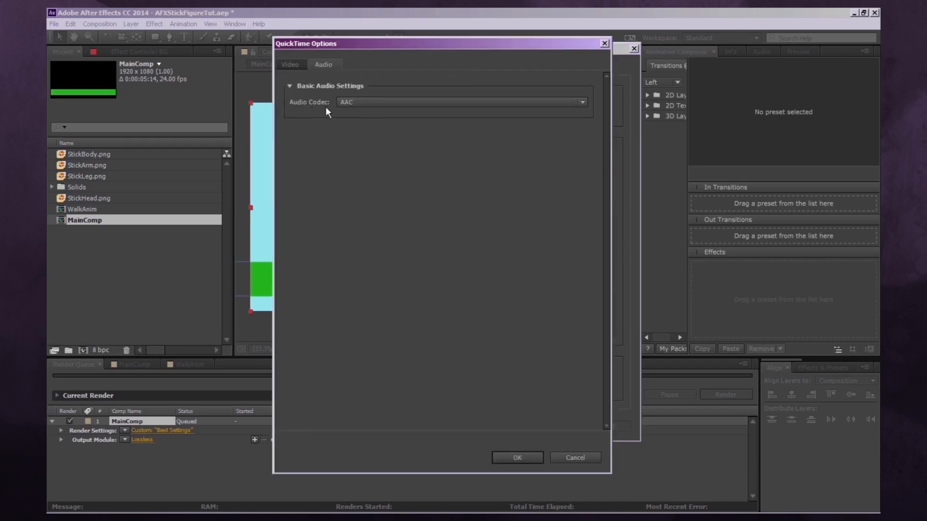
{"action": "left_click", "coordinate": [357, 103]}
{"action": "left_click", "coordinate": [576, 457]}
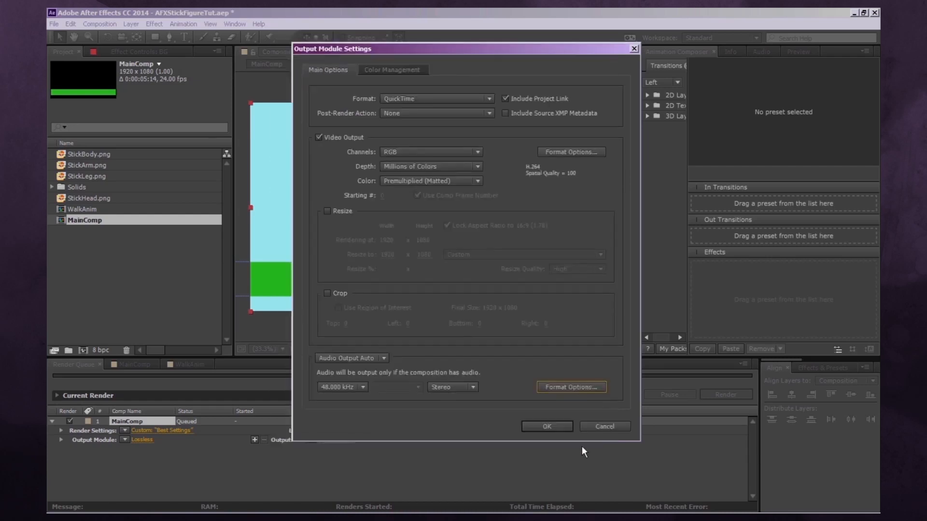
{"action": "left_click", "coordinate": [544, 426]}
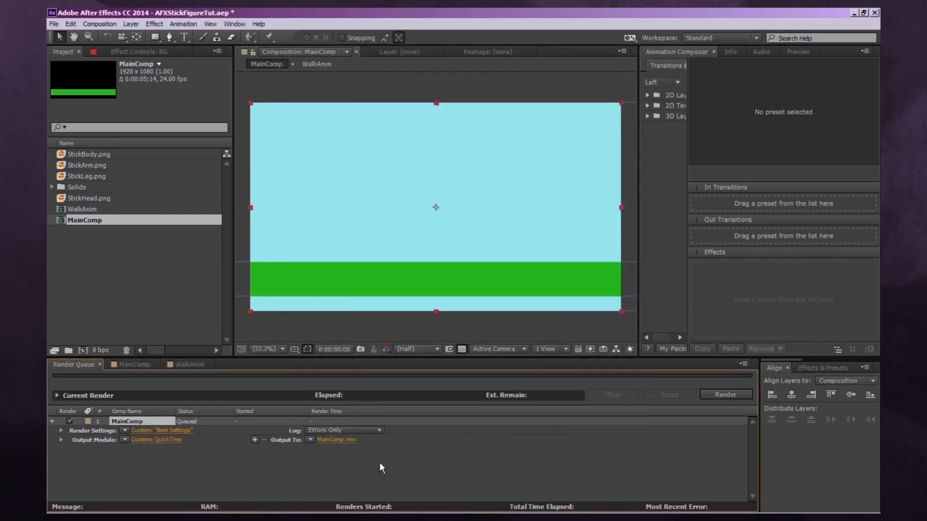
Step: Examine the output formats available in MainComp's output module settings, leaving the current settings in place
{"action": "left_click", "coordinate": [173, 440]}
{"action": "left_click_drag", "start_coordinate": [494, 47], "coordinate": [523, 75]}
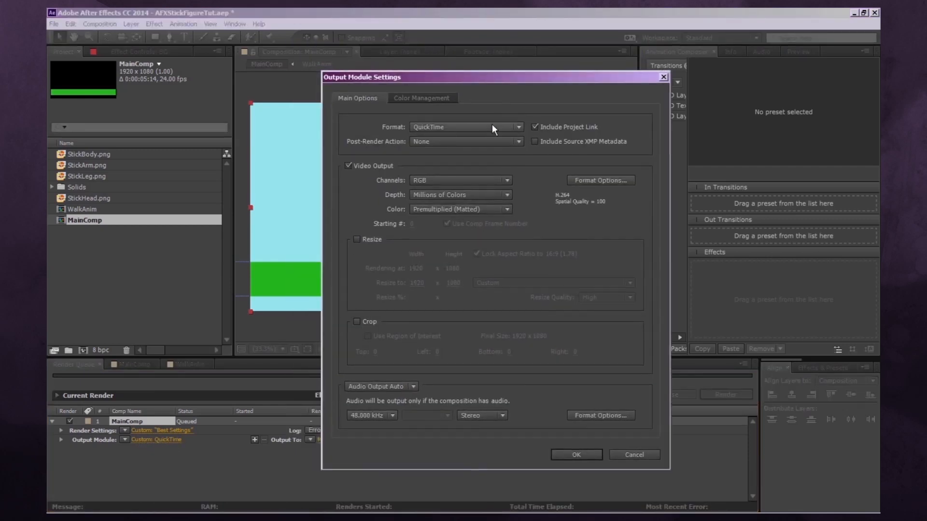
{"action": "left_click", "coordinate": [492, 126]}
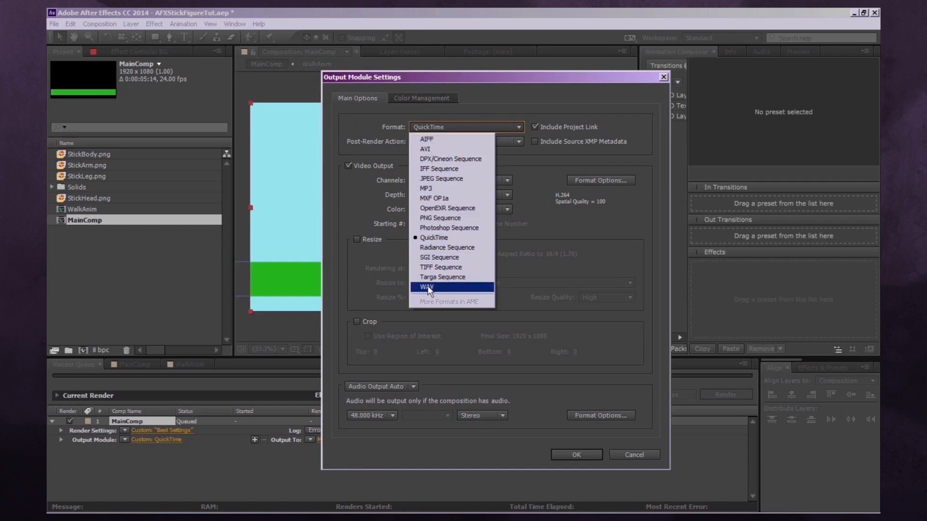
{"action": "left_click", "coordinate": [445, 219]}
{"action": "left_click", "coordinate": [634, 455]}
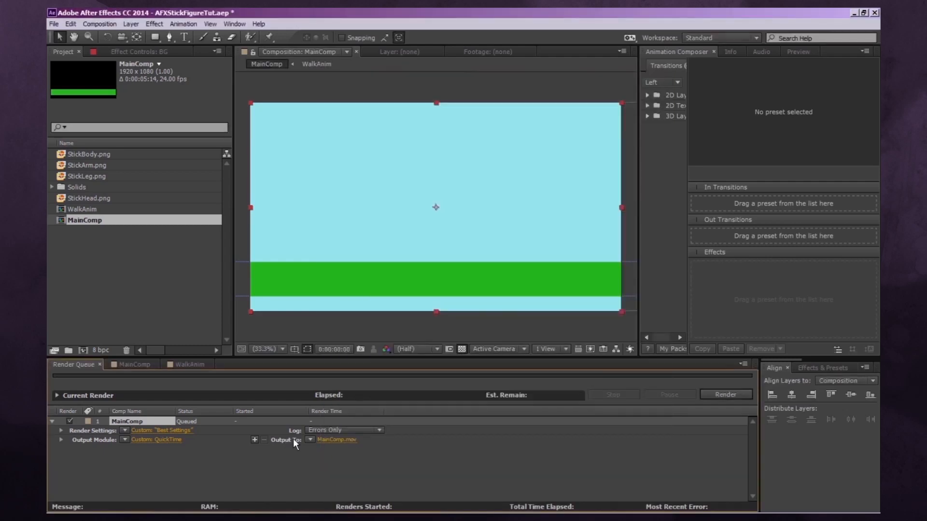
Step: Set the render's output file to StickFigureWalk as a QuickTime movie in the AFXStickFigureTutorial folder
{"action": "left_click", "coordinate": [329, 439]}
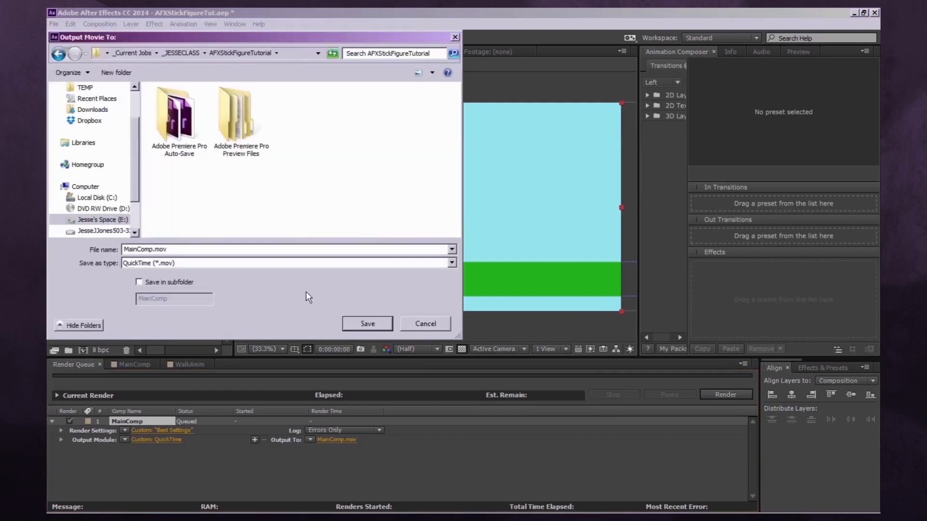
{"action": "double_click", "coordinate": [203, 249]}
{"action": "type", "text": "S"}
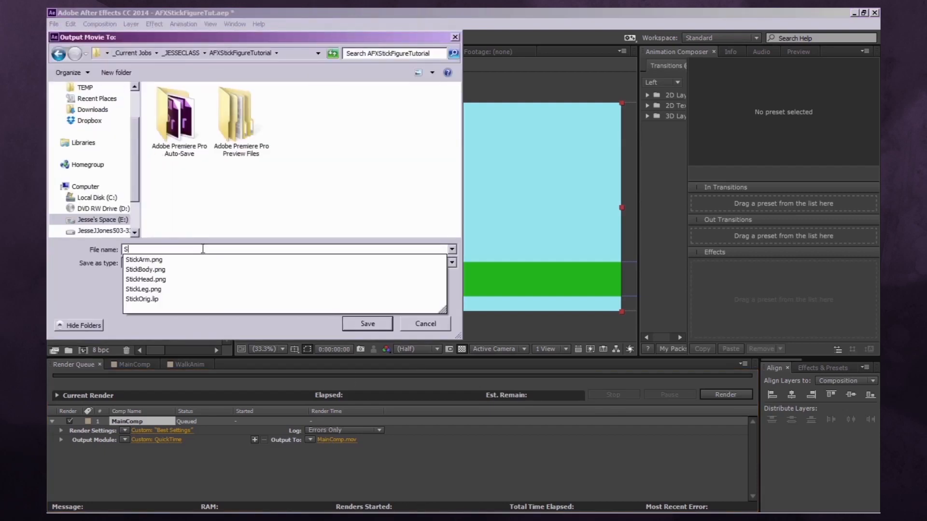
{"action": "type", "text": "tickFigureWalk"}
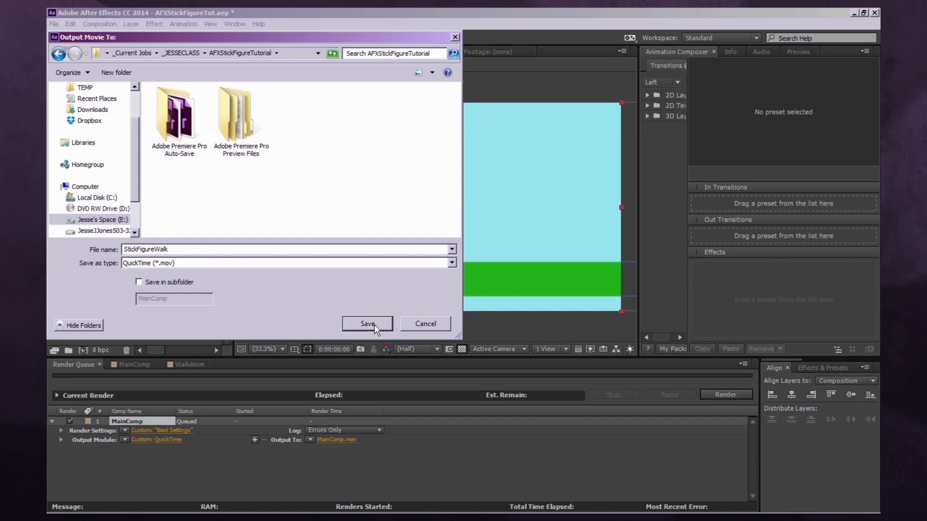
{"action": "left_click", "coordinate": [375, 324]}
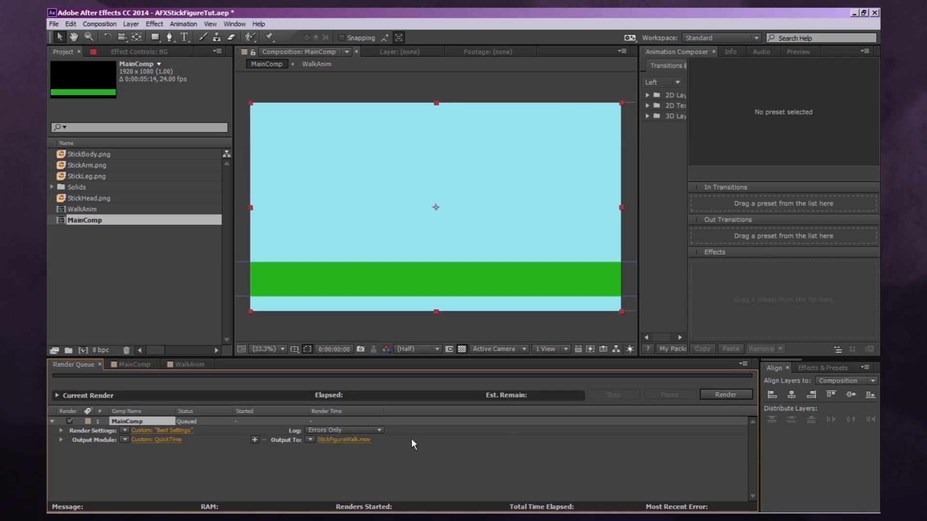
Step: Render the queued MainComp and play the finished StickFigureWalk movie in QuickTime Player
{"action": "left_click", "coordinate": [730, 394]}
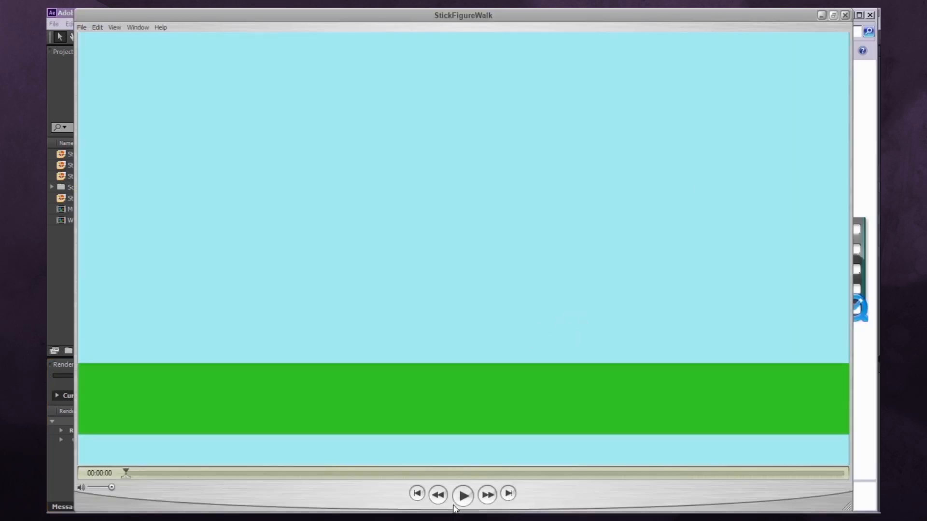
{"action": "left_click", "coordinate": [462, 496]}
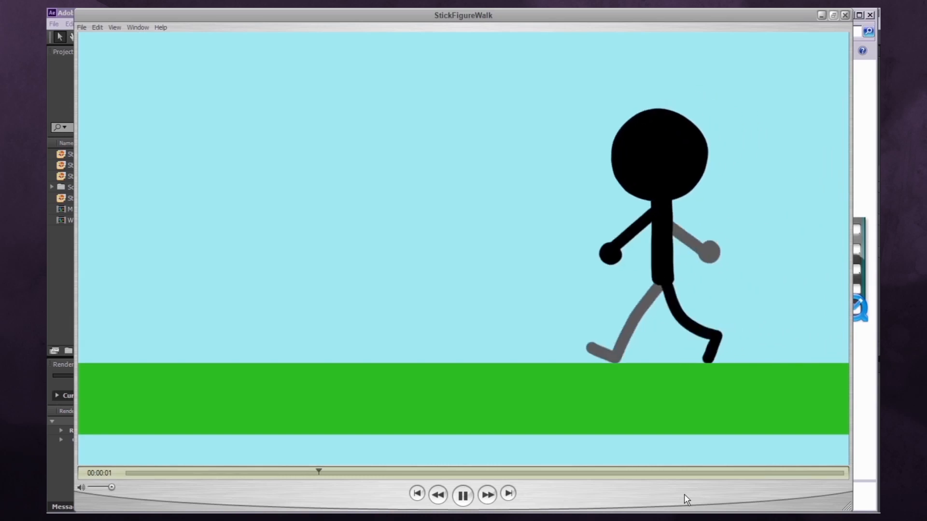